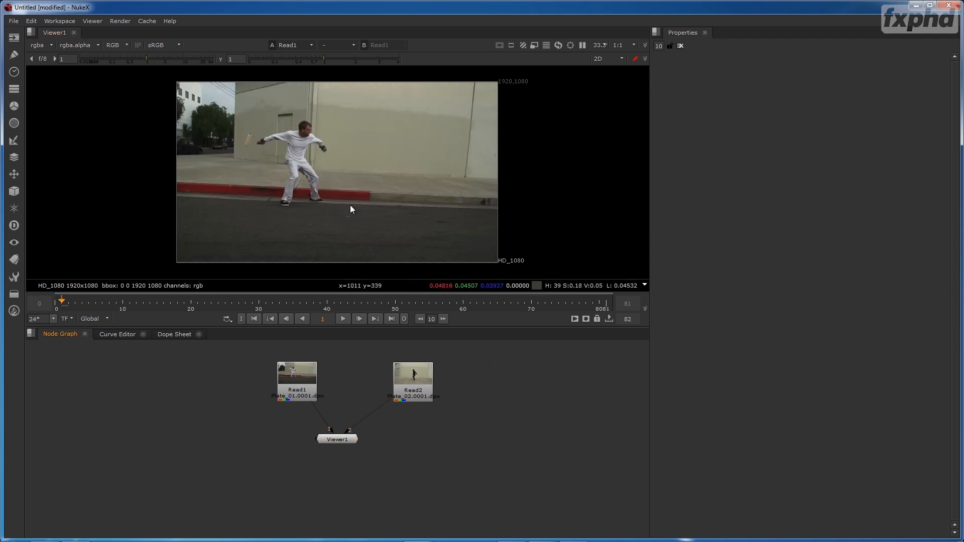
- Maximize the viewer, frame the Read1 plate in it, and play back the shot of the man in white
key("space")
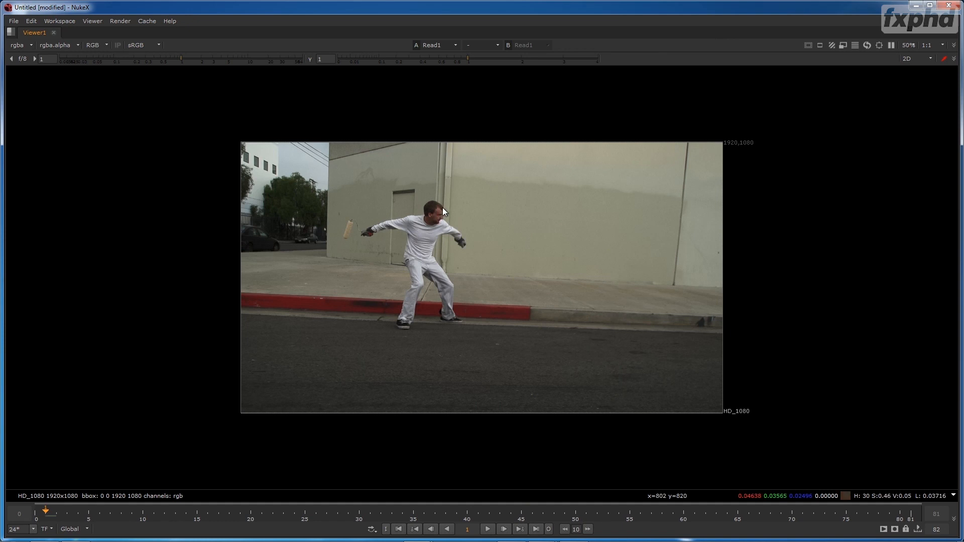
key("equal")
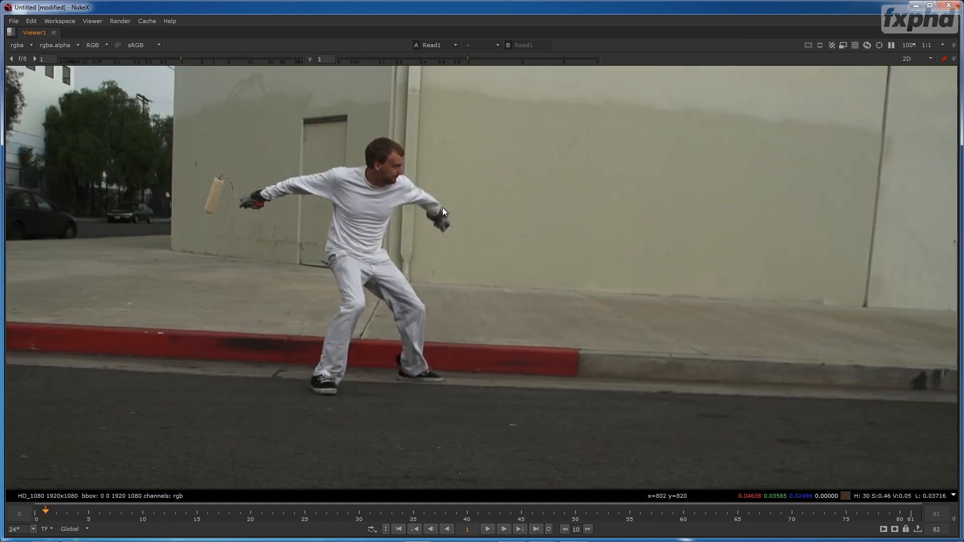
scroll(440, 209, "down", 5)
scroll(438, 209, "up", 2)
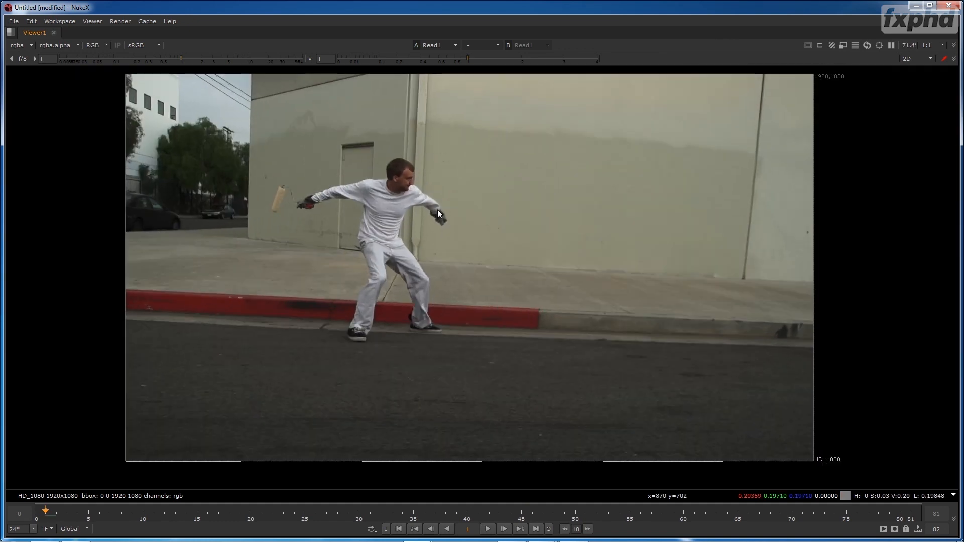
mouse_move(457, 204)
left_mouse_down()
mouse_move(459, 221)
mouse_move(460, 213)
left_mouse_up()
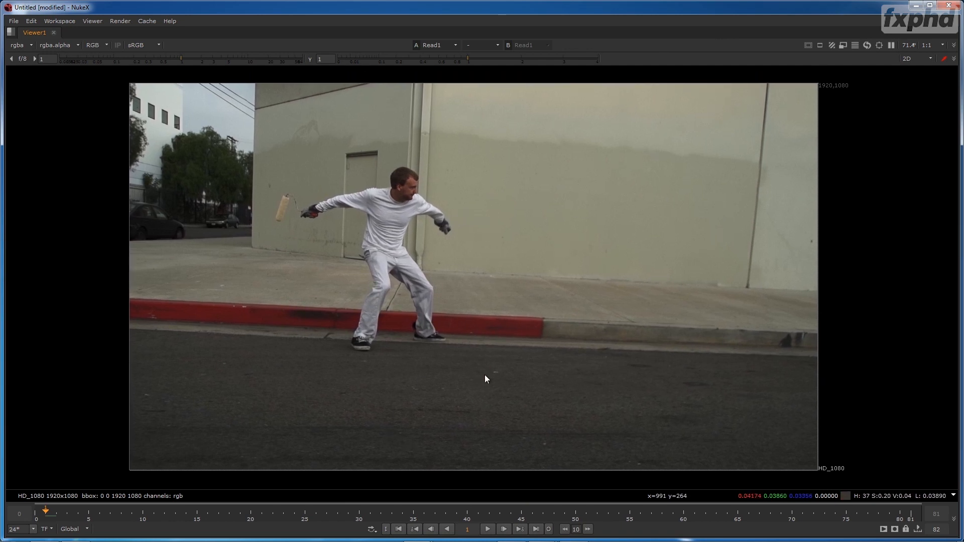
left_click_drag(486, 372, 483, 372)
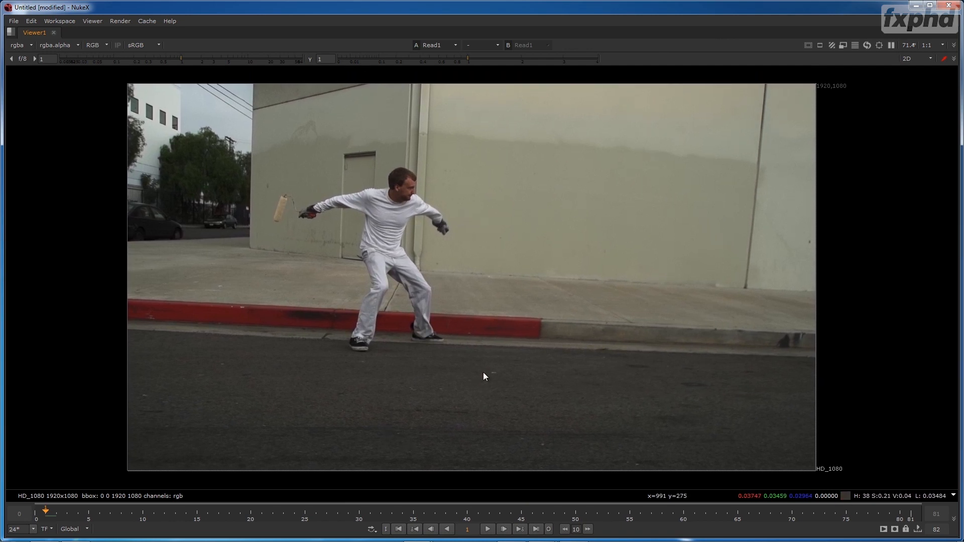
left_click(487, 528)
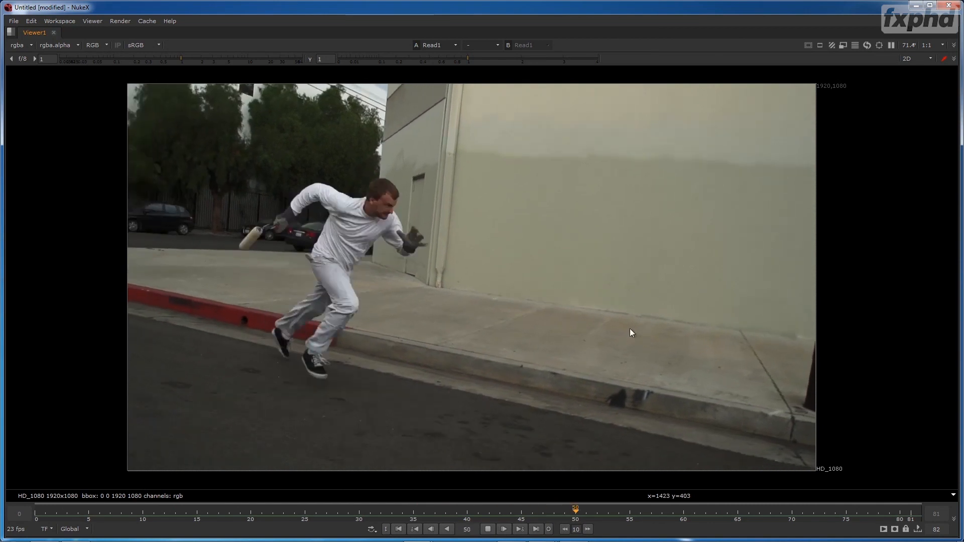
- View the Read2 plate, stop its playback, and scrub through the dark figure's jump to frame 15
key("space")
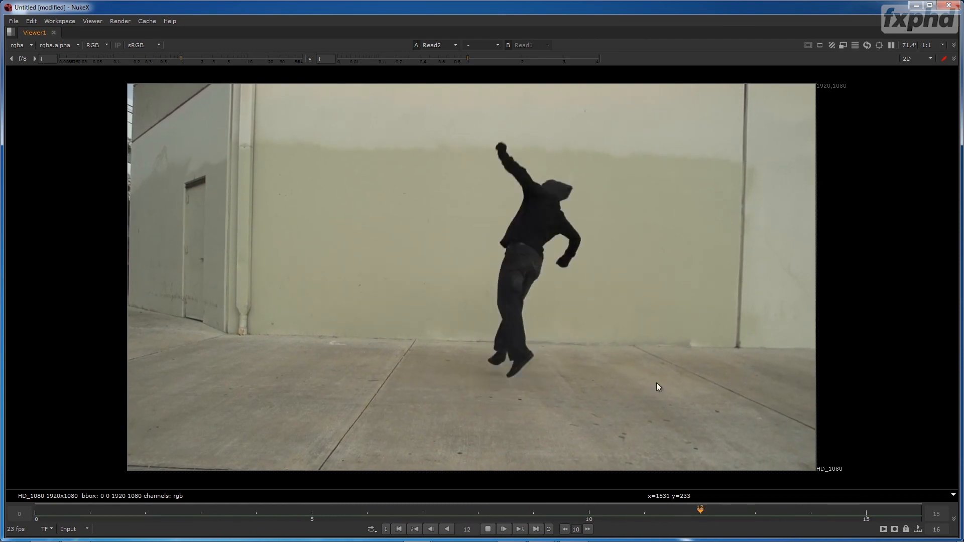
left_click(488, 529)
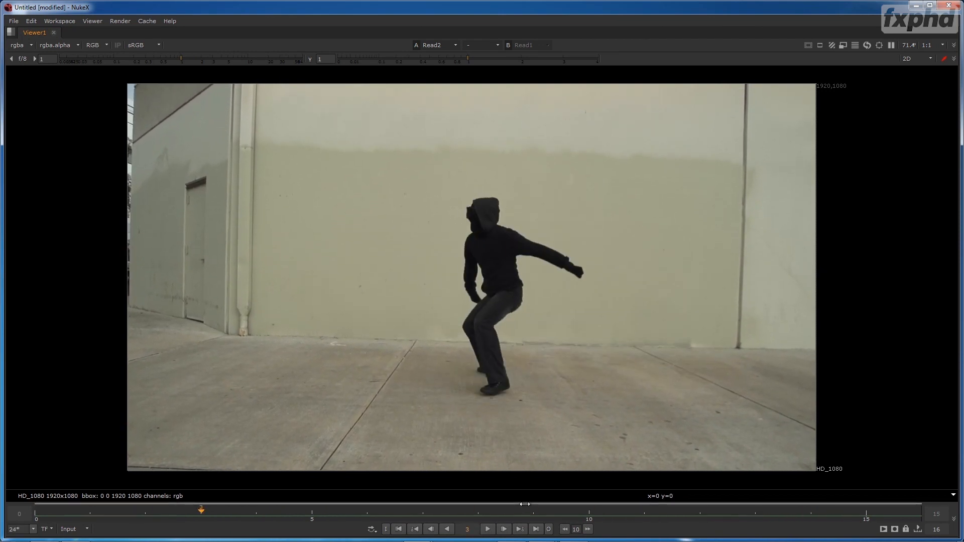
left_click(49, 511)
left_click(90, 510)
left_click_drag(89, 509, 860, 489)
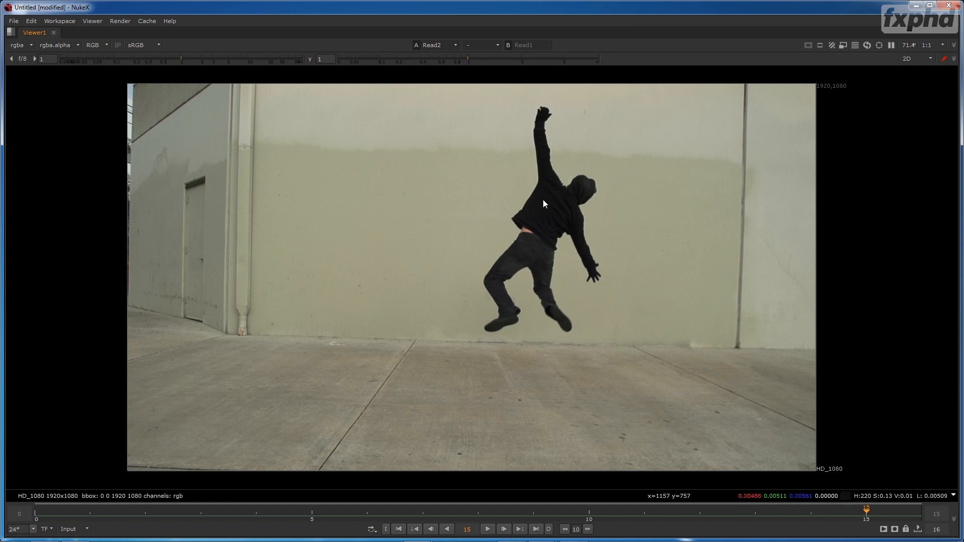
- Restore the full workspace layout and spread the Read1 and Read2 nodes apart above Viewer1 in the node graph
key("space")
left_click_drag(464, 131, 398, 205)
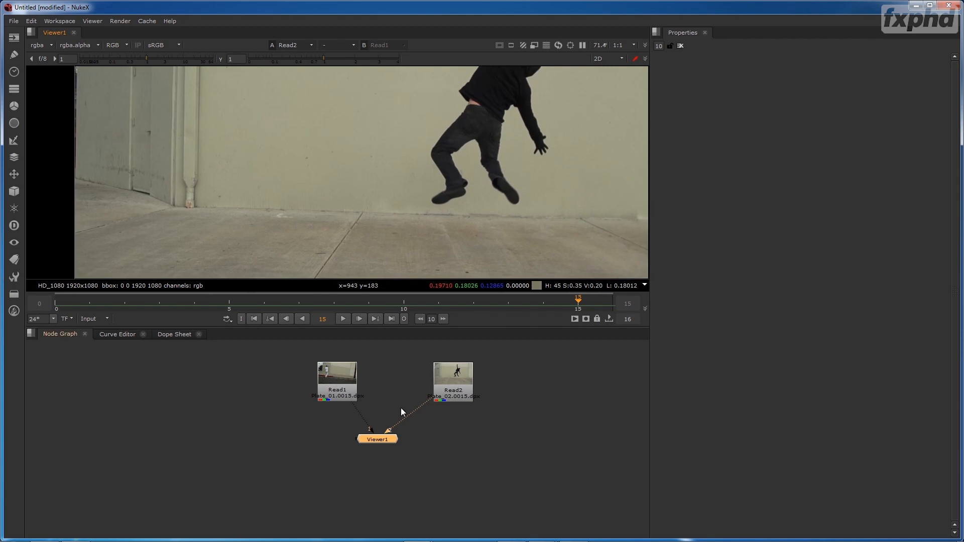
left_click_drag(404, 389, 405, 425)
scroll(411, 167, "down", 3)
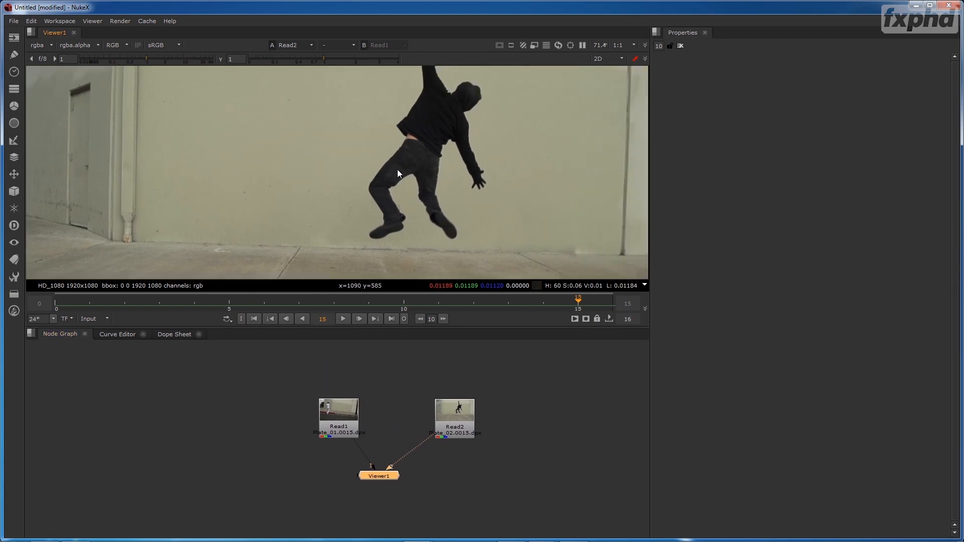
left_click_drag(461, 415, 468, 394)
left_click_drag(340, 426, 318, 400)
left_click_drag(486, 402, 475, 389)
- Add a Keyer node after Read2
key("Tab")
type("keyer")
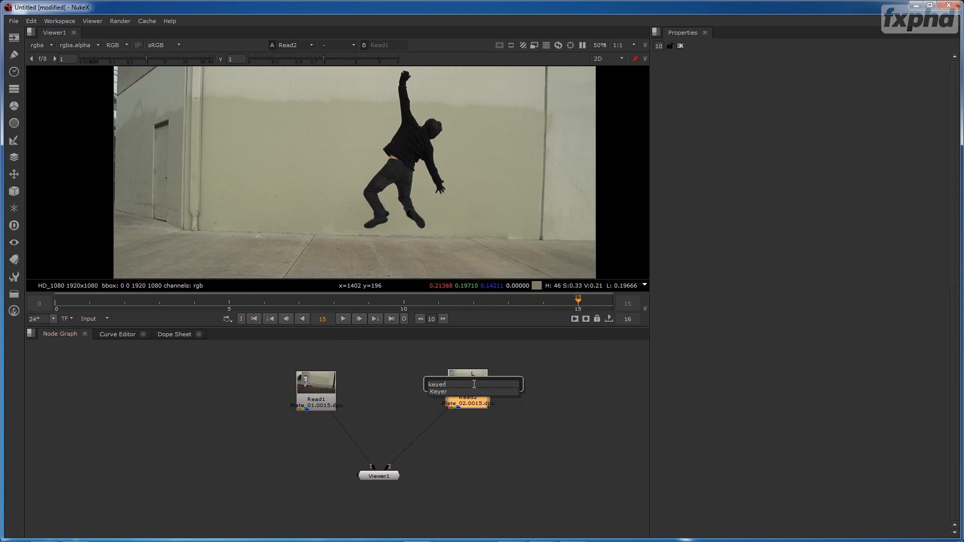
key("Return")
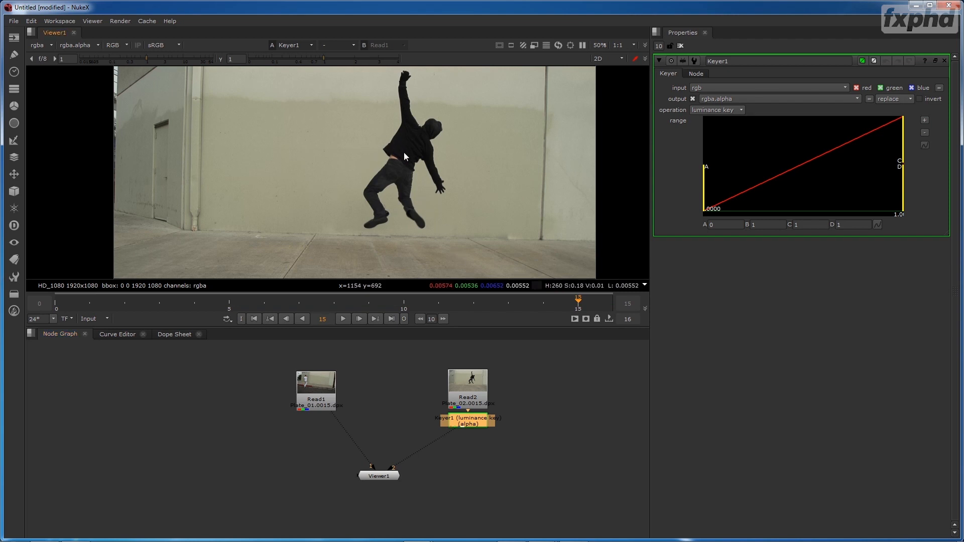
- Display the alpha channel, invert the luminance key's output, and lower its range point B to about 0.182
key("a")
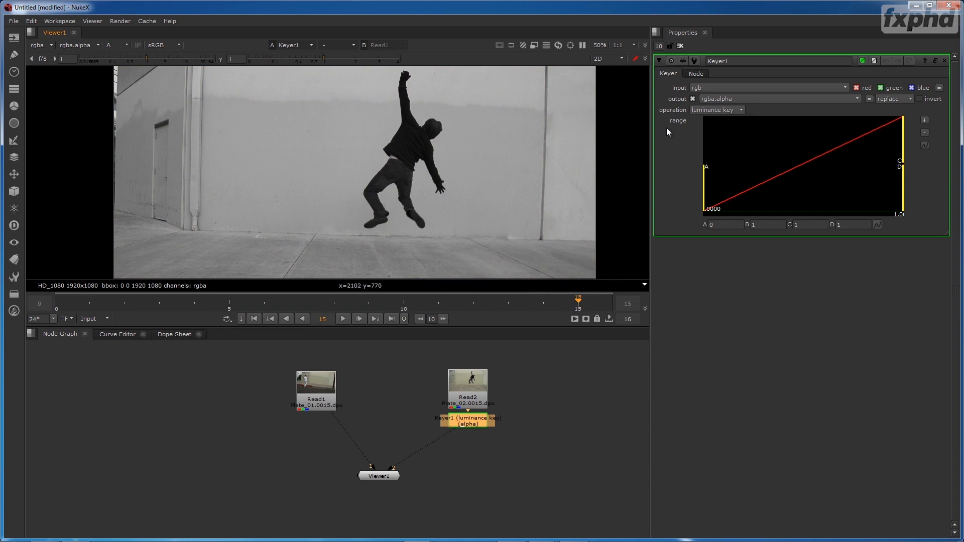
left_click(920, 99)
left_click_drag(904, 141, 790, 160)
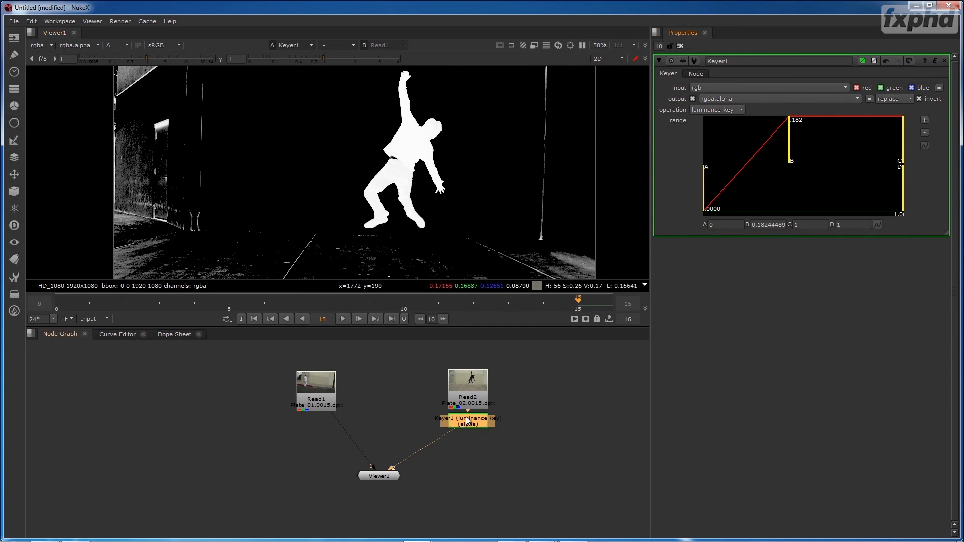
- Add a Roto node after Keyer1 and draw a tall rectangle, shifted so that it encloses the jumping figure
key("o")
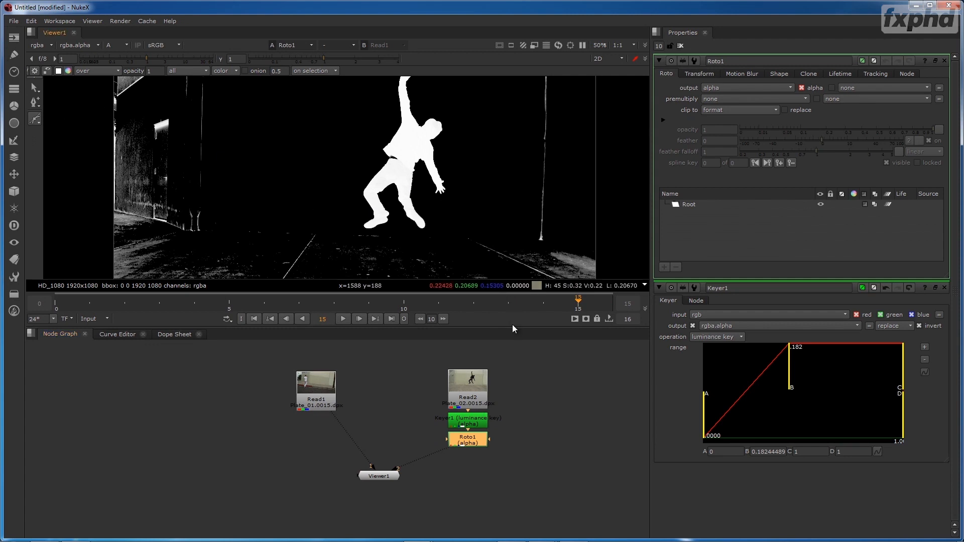
left_click_drag(506, 327, 507, 379)
left_click_drag(35, 119, 65, 168)
mouse_move(330, 105)
left_mouse_down()
mouse_move(409, 306)
mouse_move(457, 331)
left_mouse_up()
left_click(455, 227)
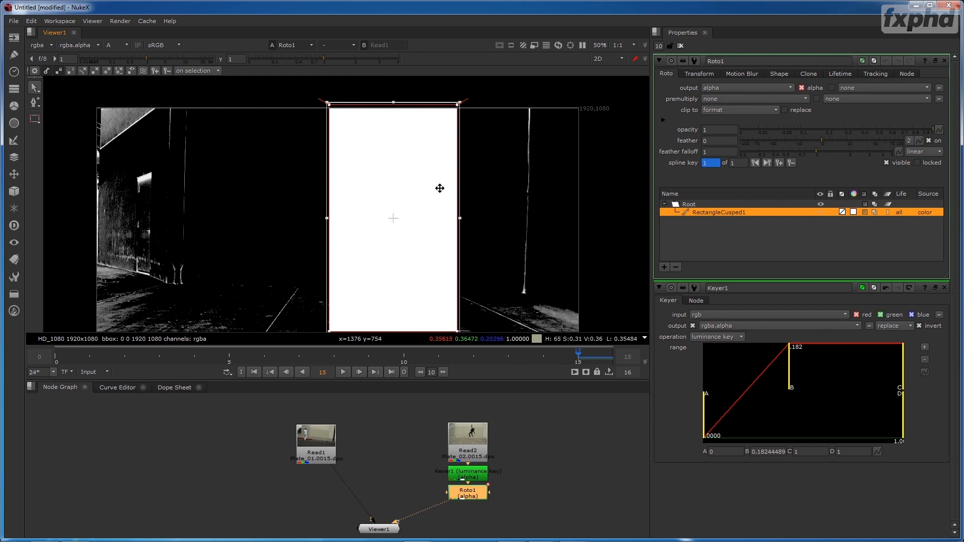
left_click_drag(417, 180, 405, 179)
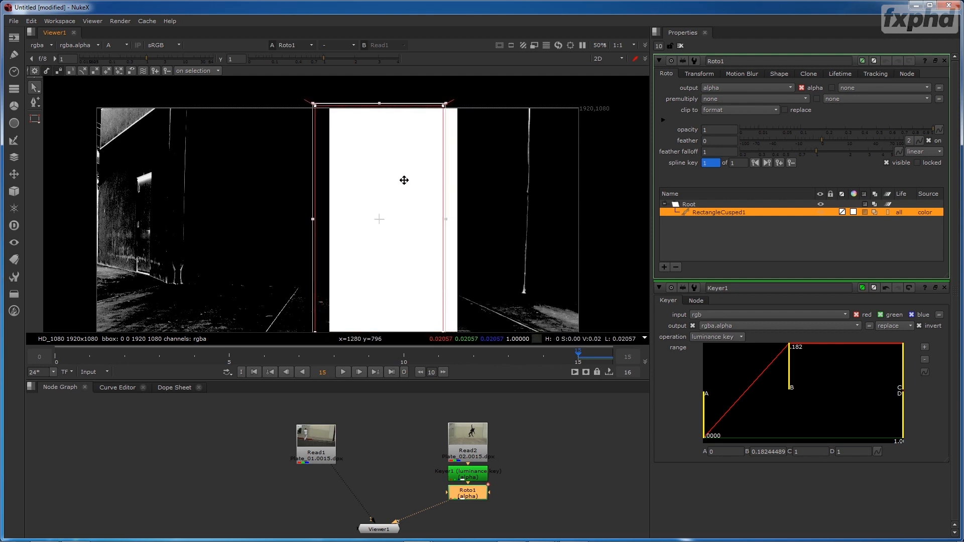
- Invert the roto rectangle and set its color to 0 to mask out everything around the figure
left_click(865, 212)
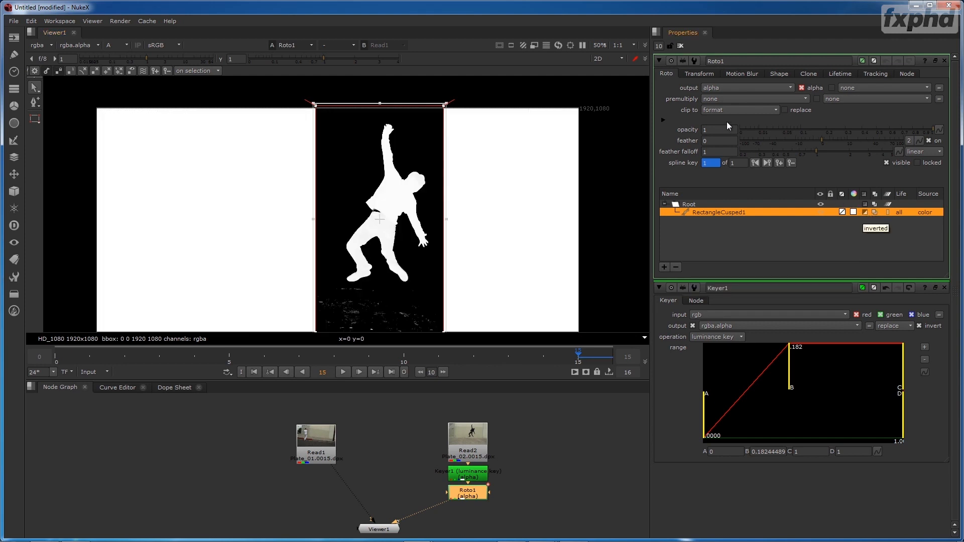
left_click(779, 74)
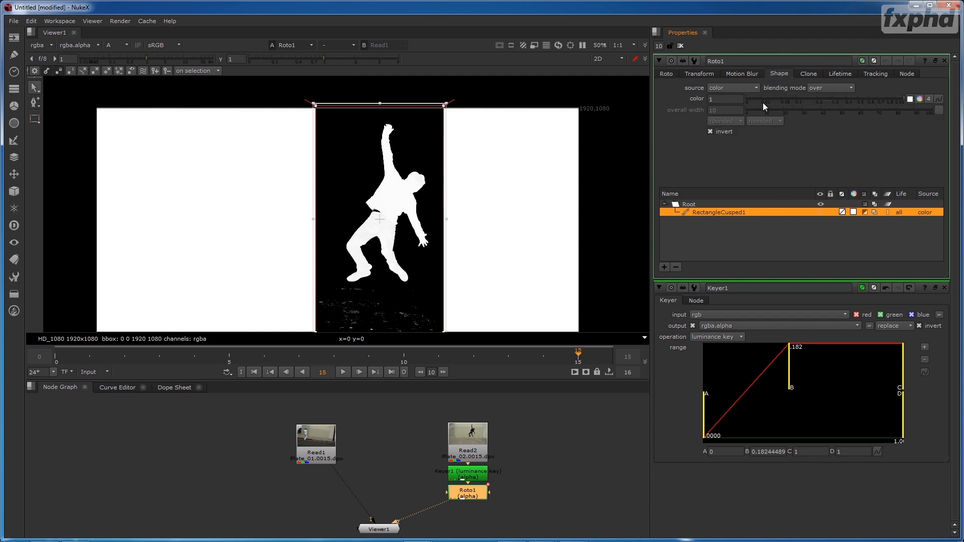
left_click_drag(767, 99, 720, 99)
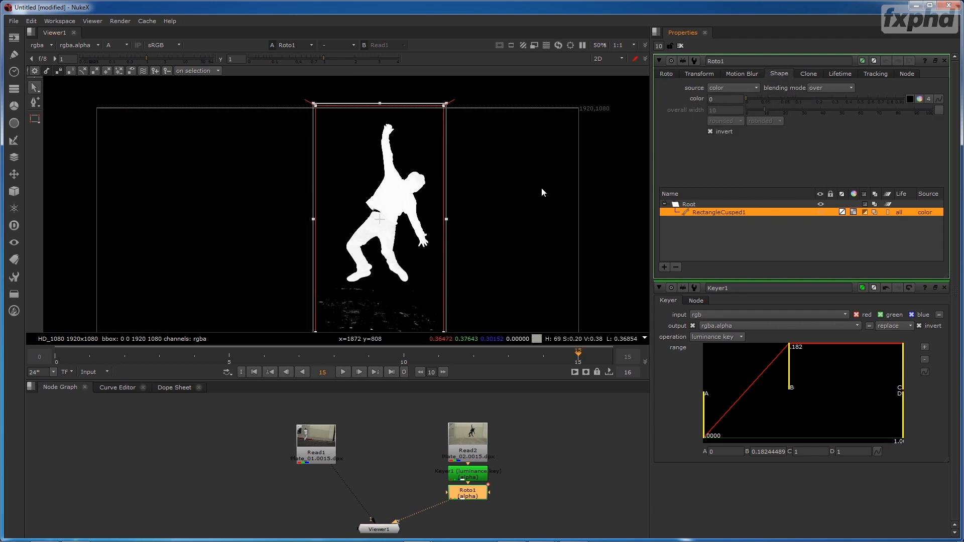
key("a")
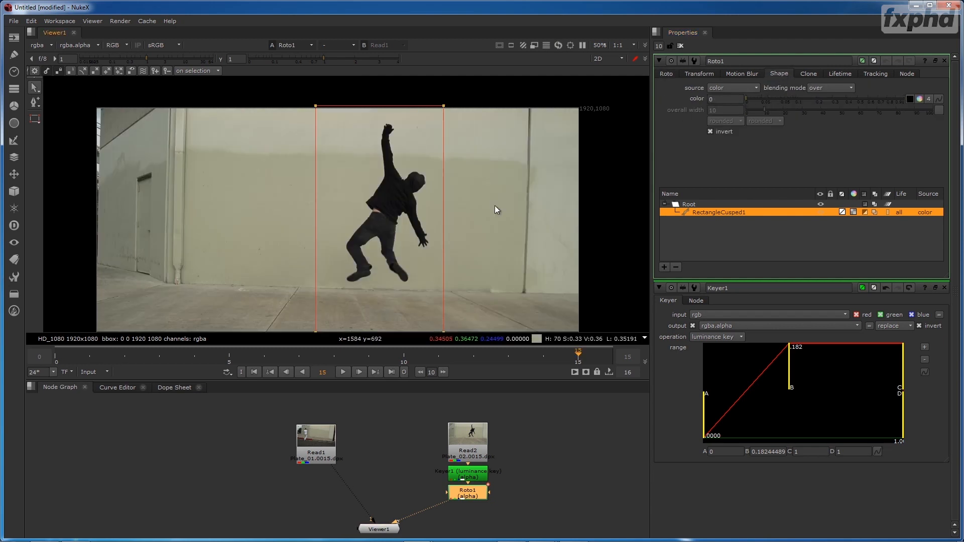
key("a")
key("a")
- Add a Premult node after Roto1 and close all open node properties
key("Tab")
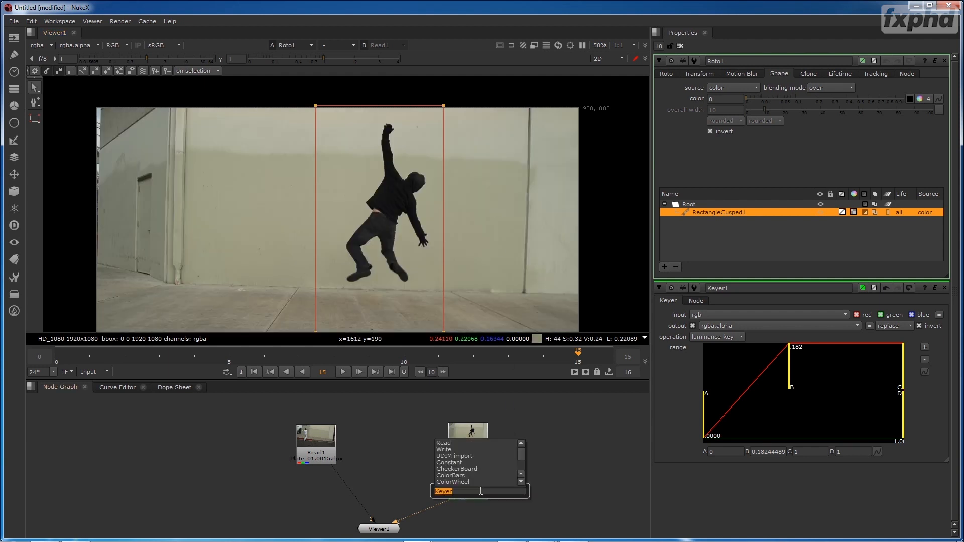
type("pre")
key("Return")
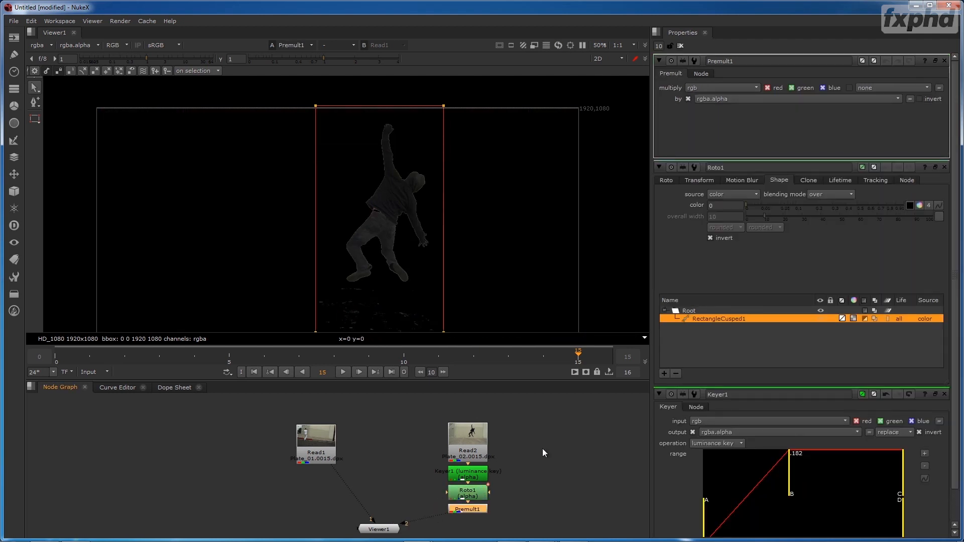
left_click_drag(493, 258, 497, 206)
left_click(681, 46)
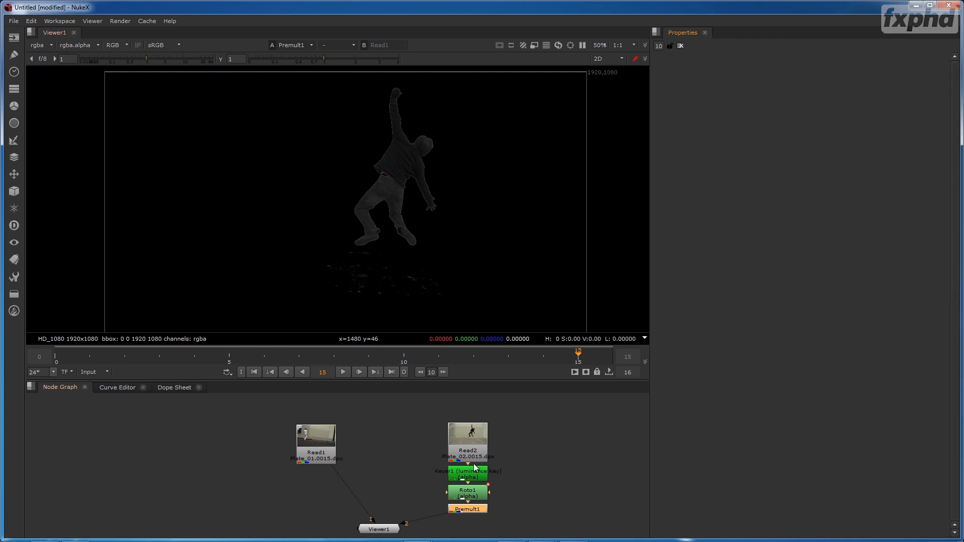
left_click_drag(389, 267, 372, 234)
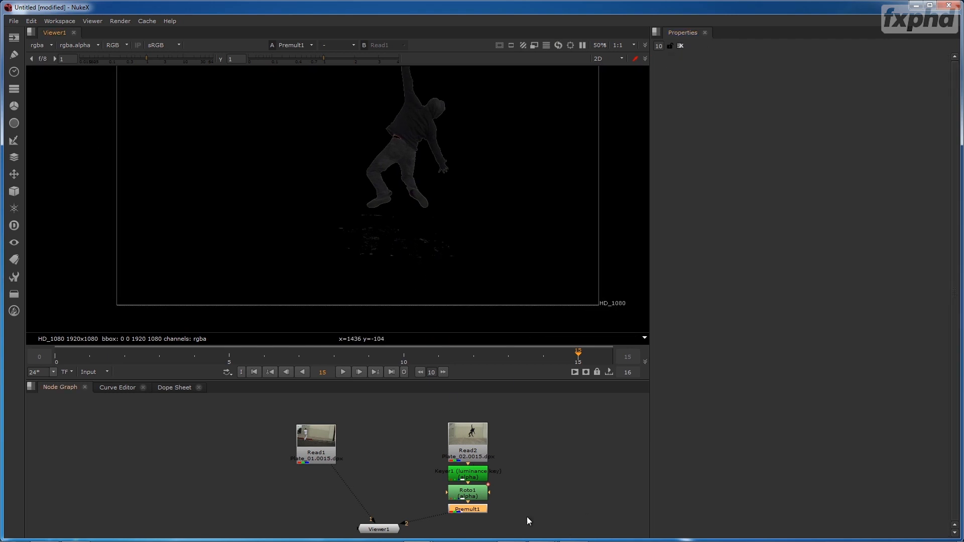
- Add a Transform node after Premult1
key("Tab")
type("t")
left_click(535, 489)
left_click(532, 484)
key("t")
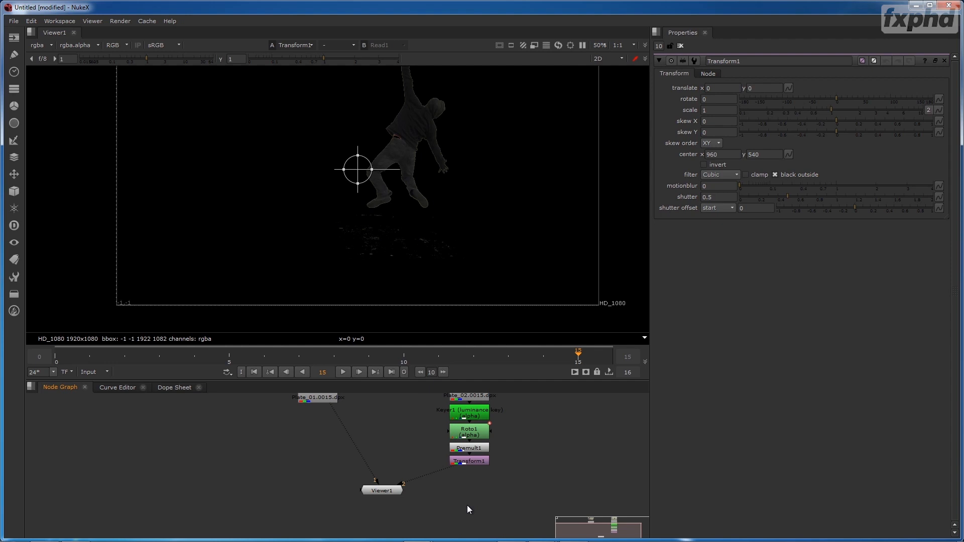
- Add a Merge node set to over, with Transform1 as input A and Read1 as input B, feeding Viewer1
key("m")
left_click_drag(478, 487, 323, 403)
left_click_drag(475, 512, 397, 462)
- Try moving the keyed figure with Transform1 to x 92, y 114 on frame 0, and to x -76, y 78 on frame 8
left_click_drag(419, 151, 414, 178)
left_click_drag(534, 359, 55, 377)
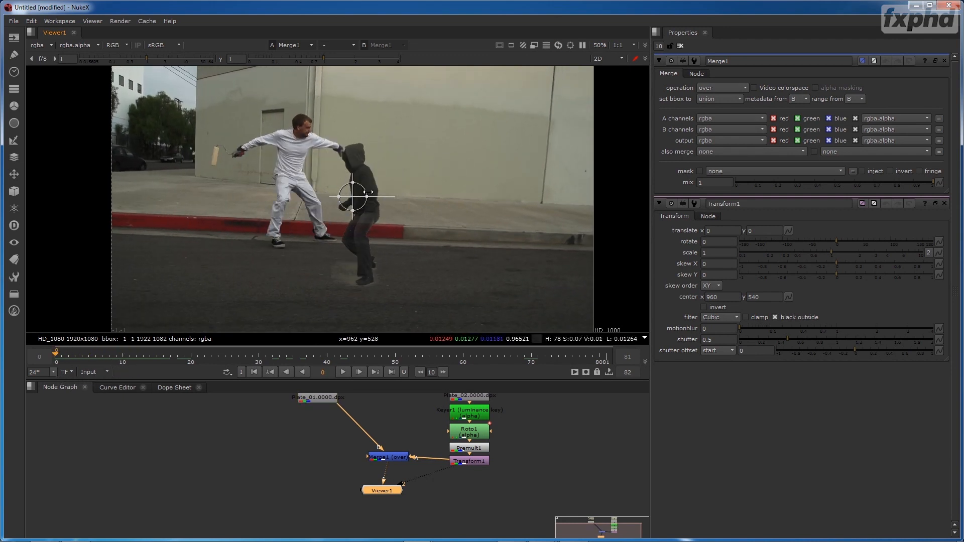
left_click_drag(351, 201, 374, 172)
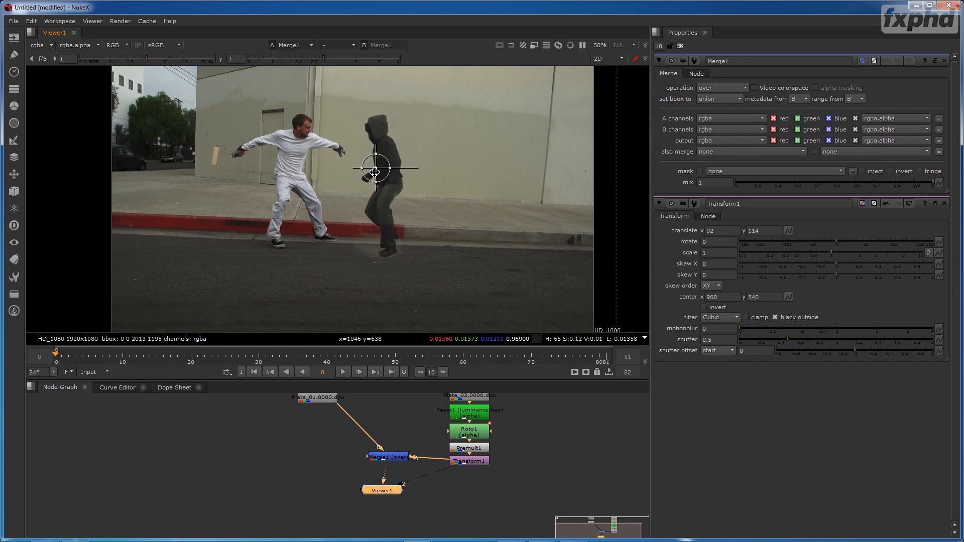
left_click_drag(71, 355, 108, 365)
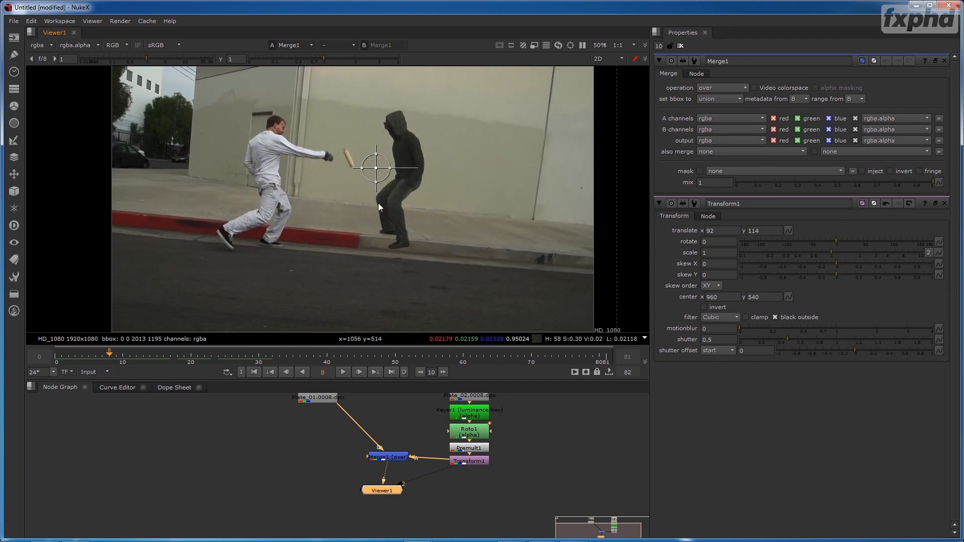
left_click_drag(378, 167, 336, 177)
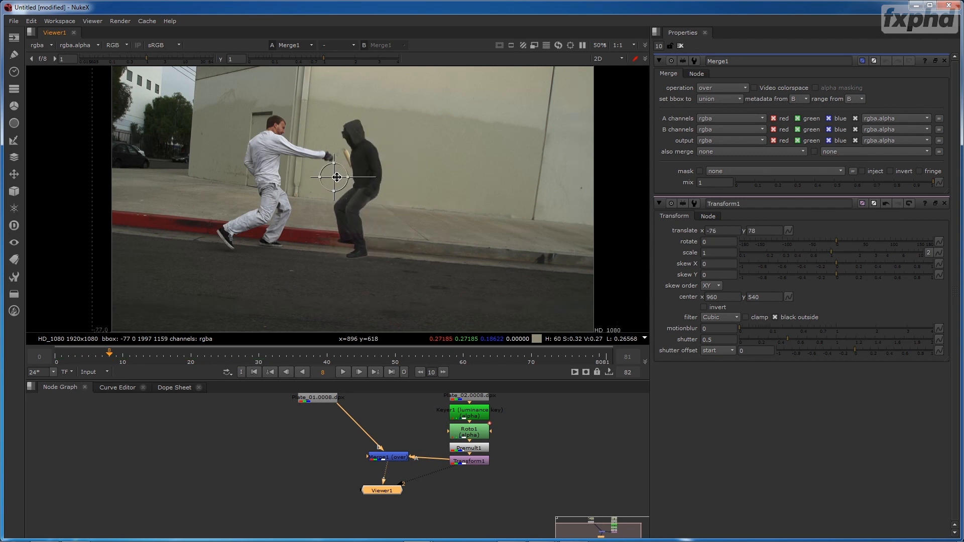
- Go to frame 15 and move the keyed figure with Transform1 to translate x -172, y 22
left_click(132, 359)
left_click_drag(131, 357, 155, 357)
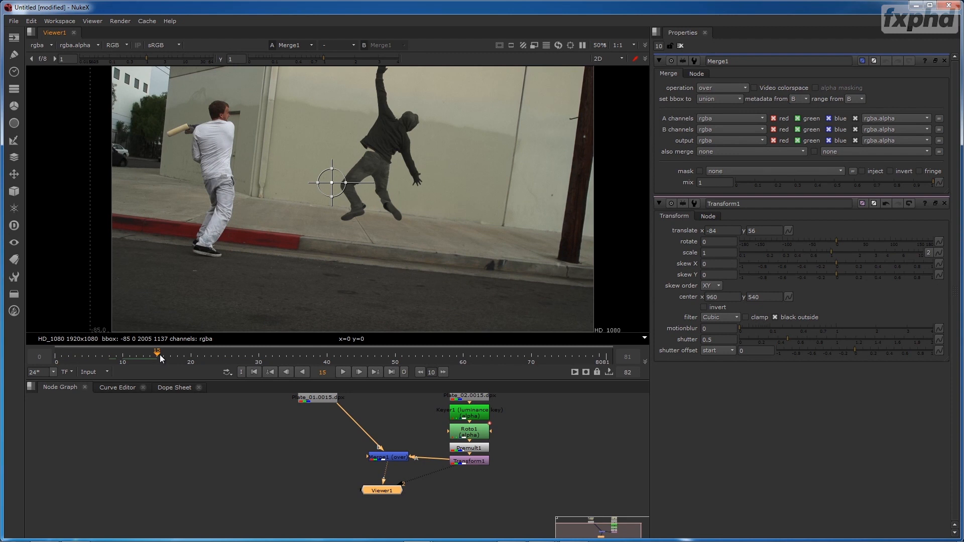
left_click_drag(331, 183, 310, 191)
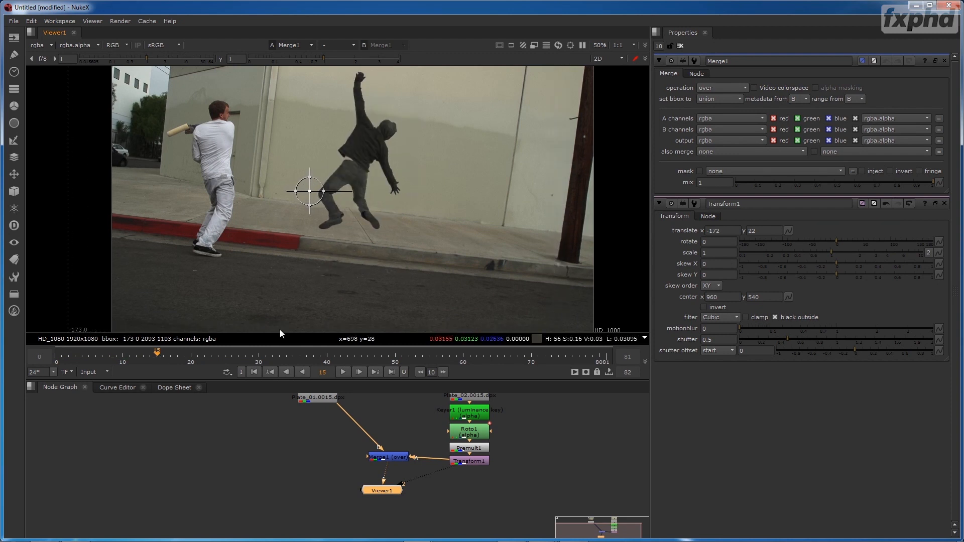
- Scrub through the composite to check the figure against the moving background, return to frame 1, and enlarge the node graph area
left_click_drag(160, 357, 319, 360)
left_click_drag(422, 364, 63, 376)
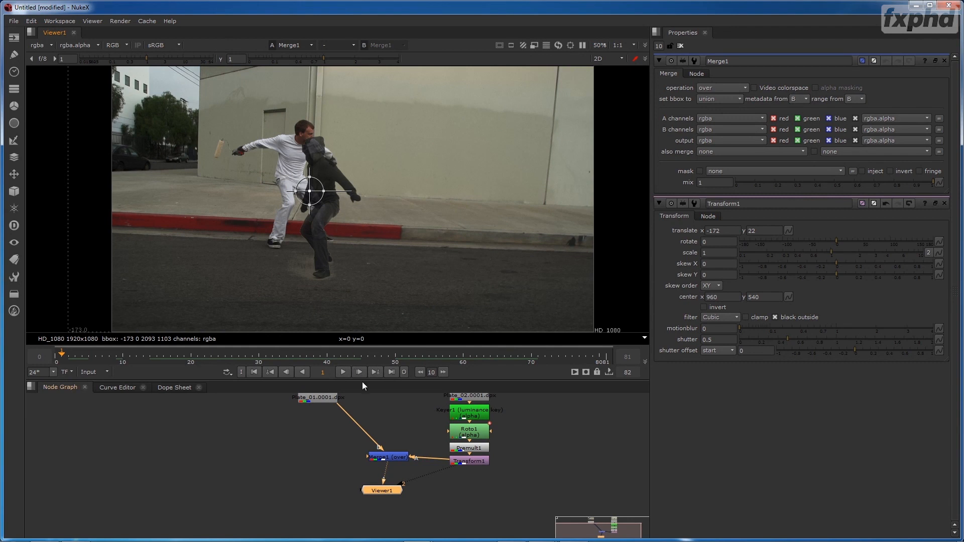
left_click_drag(363, 381, 363, 351)
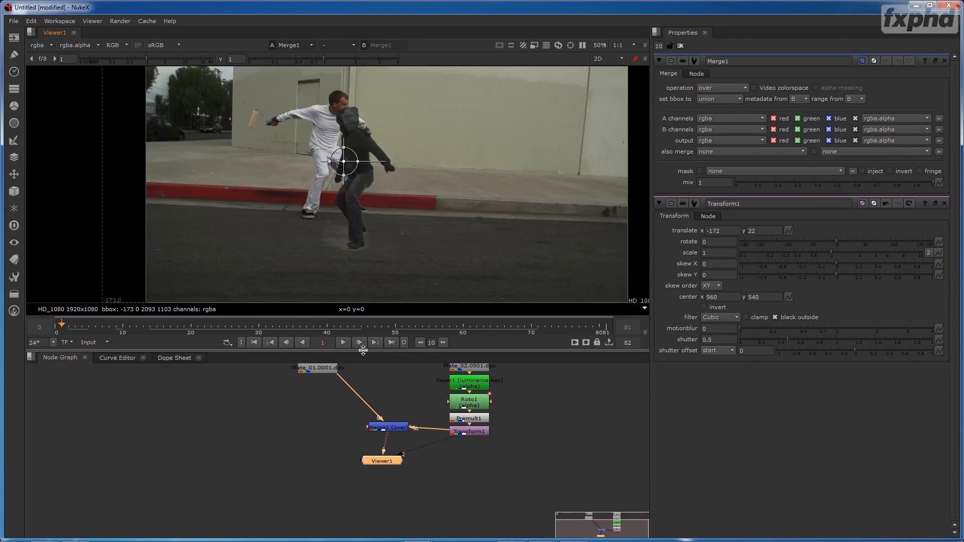
- Add a CameraTracker node with Read1 as its source, view it in Viewer1, and close the other nodes' properties
key("Tab")
type("camer")
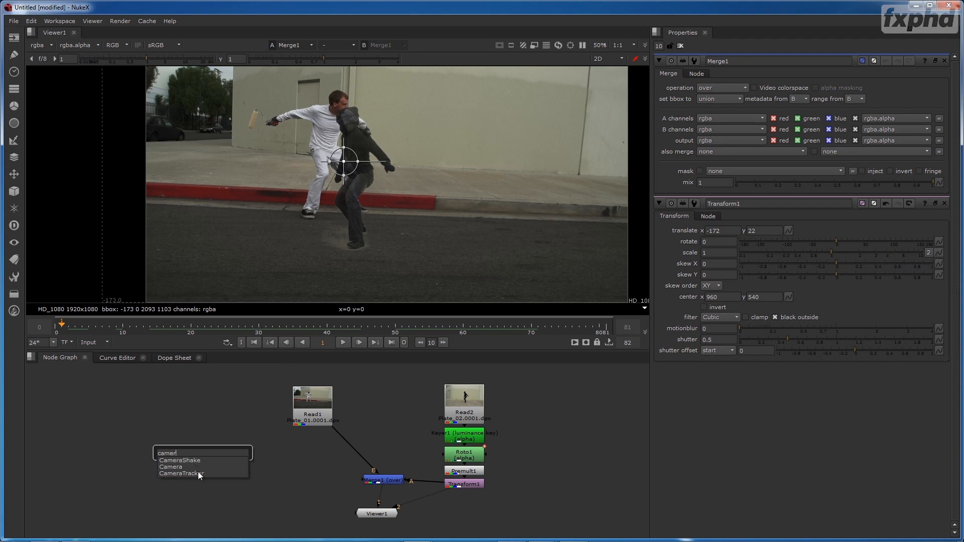
left_click(198, 472)
left_click_drag(197, 437, 309, 410)
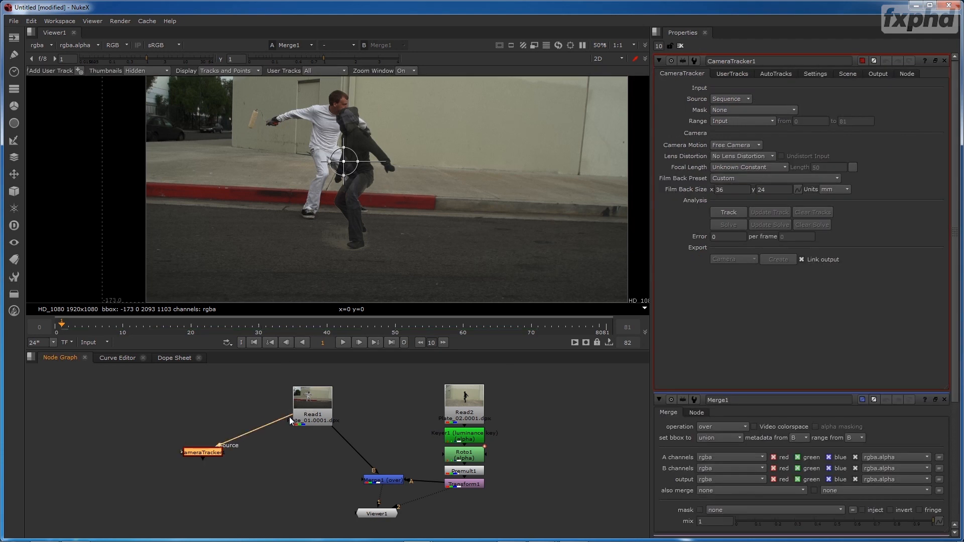
left_click_drag(203, 452, 234, 436)
key("1")
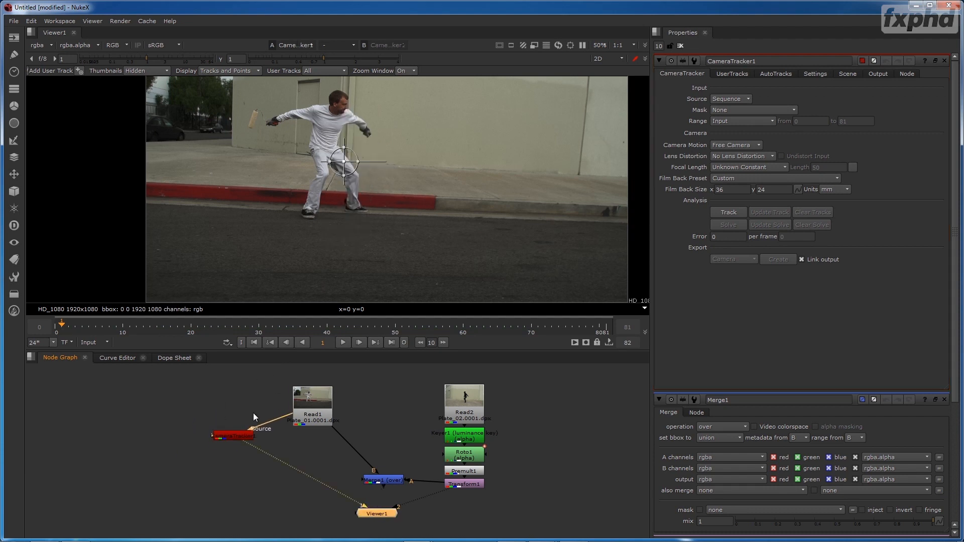
left_click(945, 401)
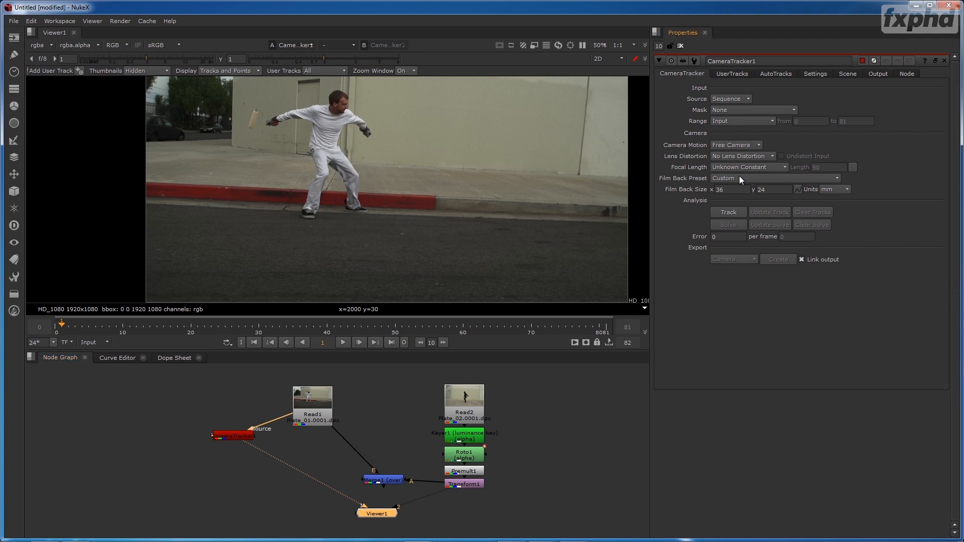
- Enable Preview Features in the CameraTracker1 settings and check the detected features on several frames, ending on frame 48
left_click(815, 73)
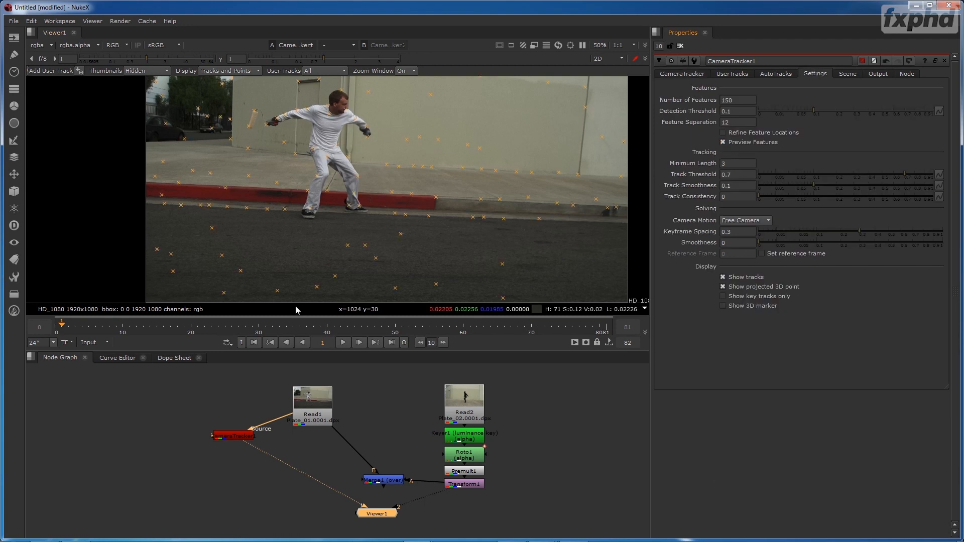
left_click_drag(88, 324, 159, 322)
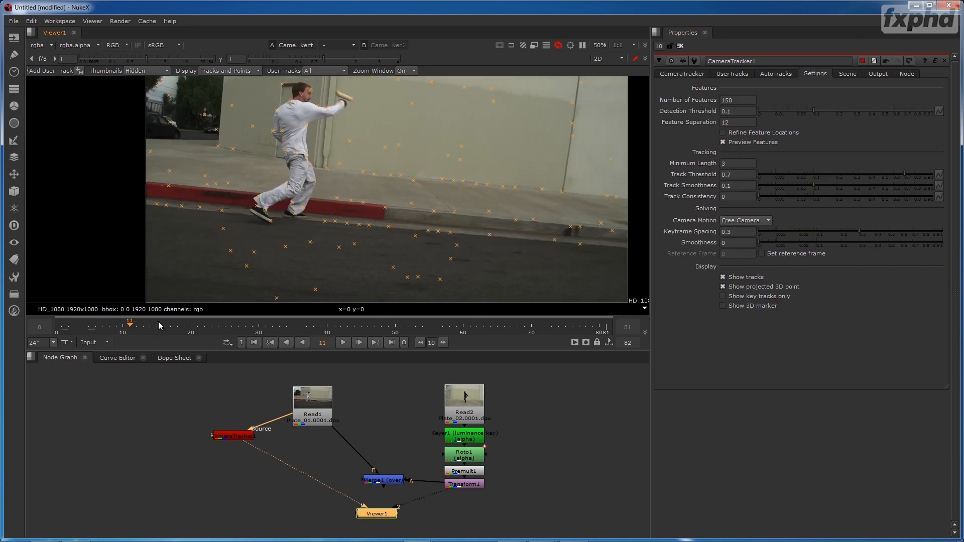
left_click(229, 320)
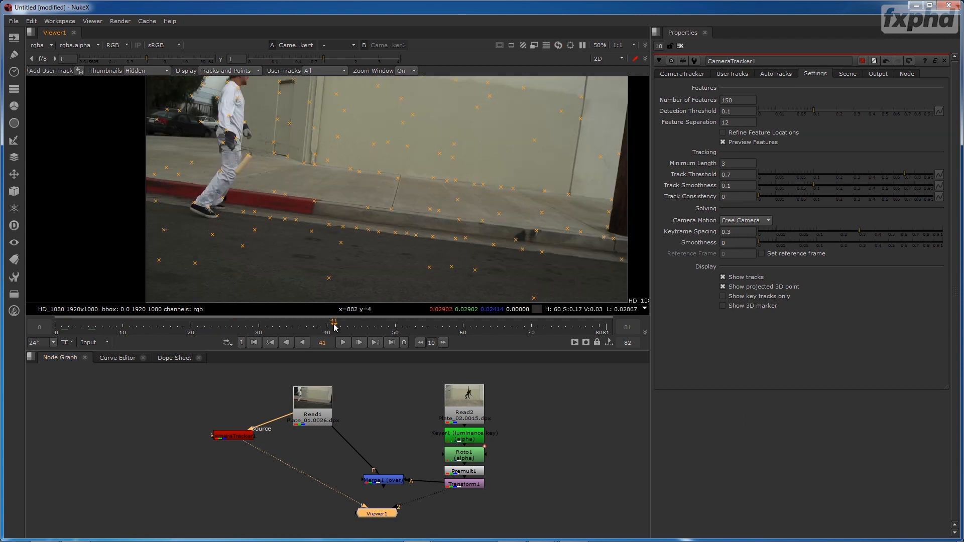
left_click(401, 322)
left_click_drag(401, 323, 436, 322)
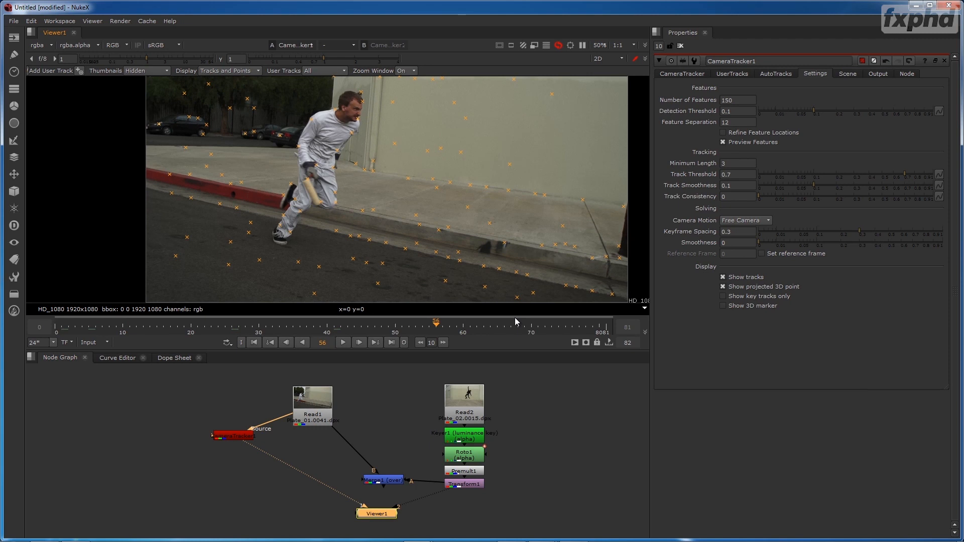
left_click(382, 323)
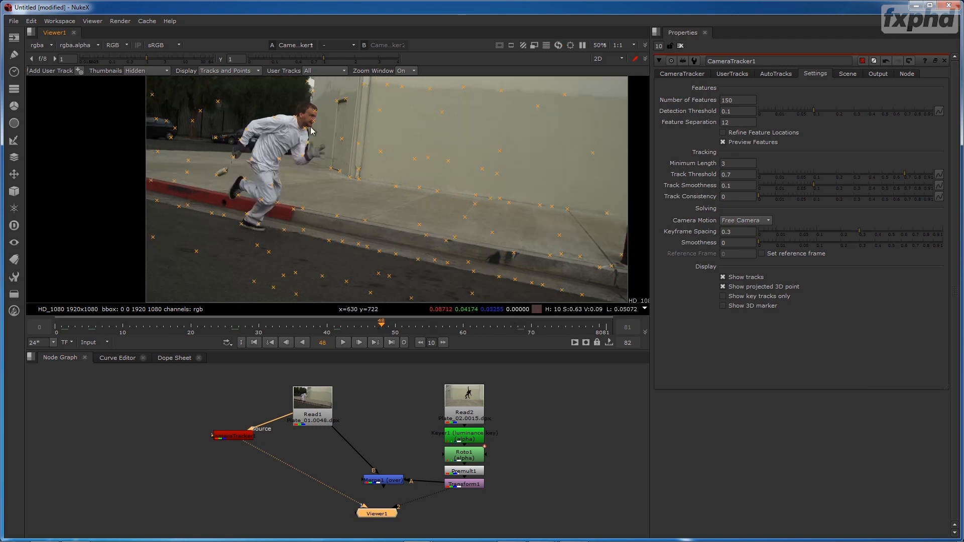
- Add a Roto node as the CameraTracker1 mask input, show Read1 in the viewer, and close the CameraTracker1 properties
left_click(154, 409)
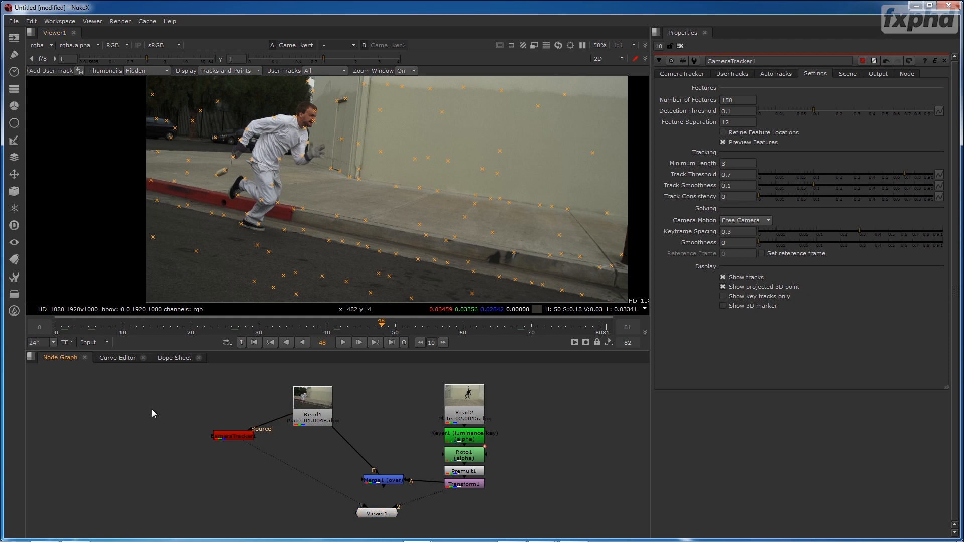
key("o")
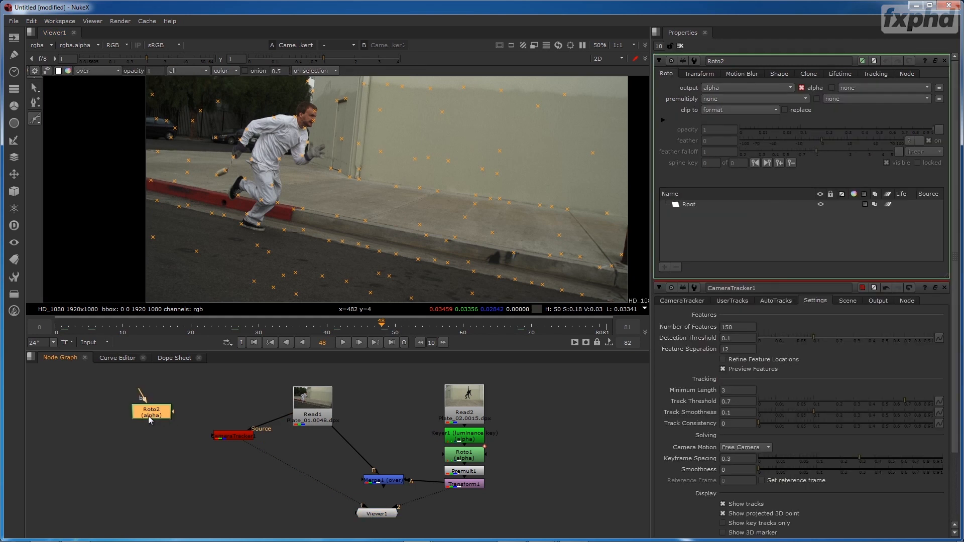
left_click(149, 426)
left_click_drag(210, 440, 171, 405)
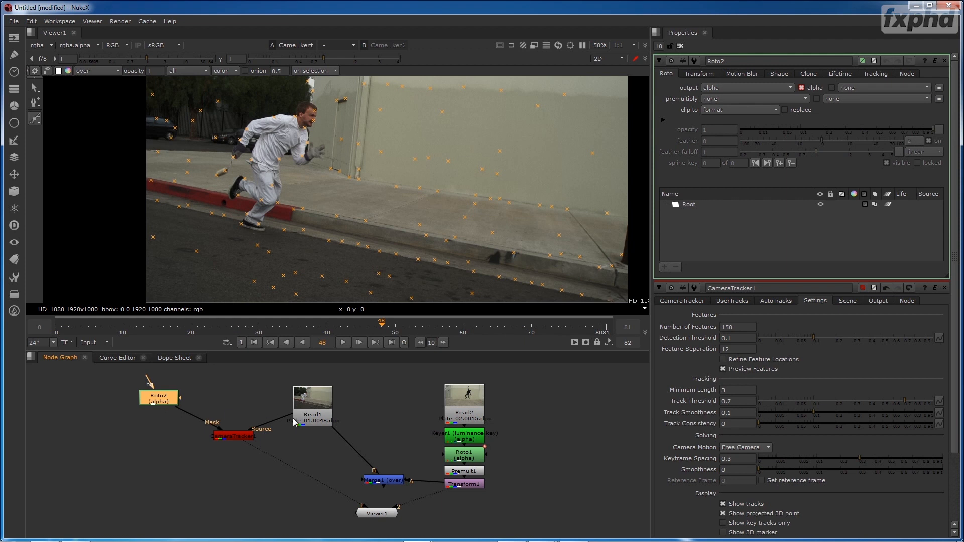
left_click(309, 411)
key("1")
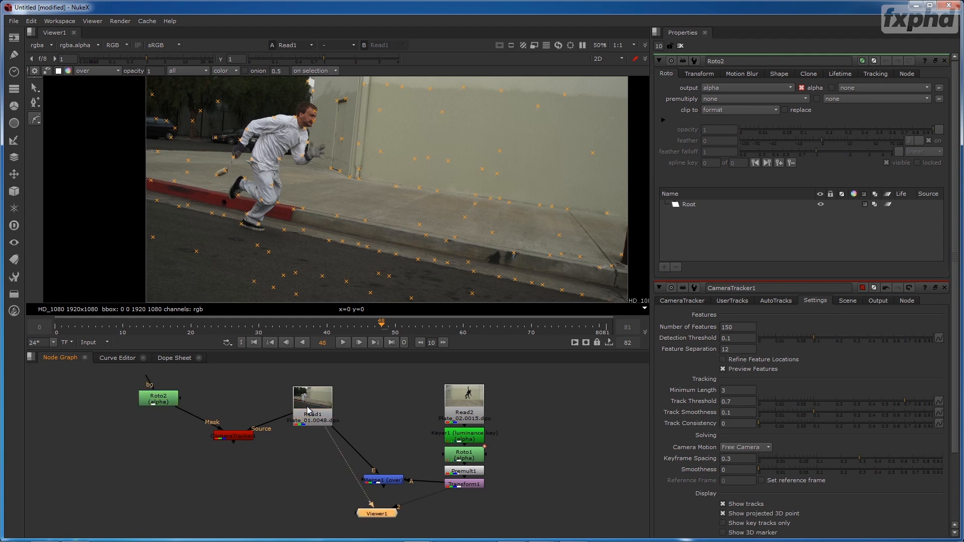
left_click(945, 288)
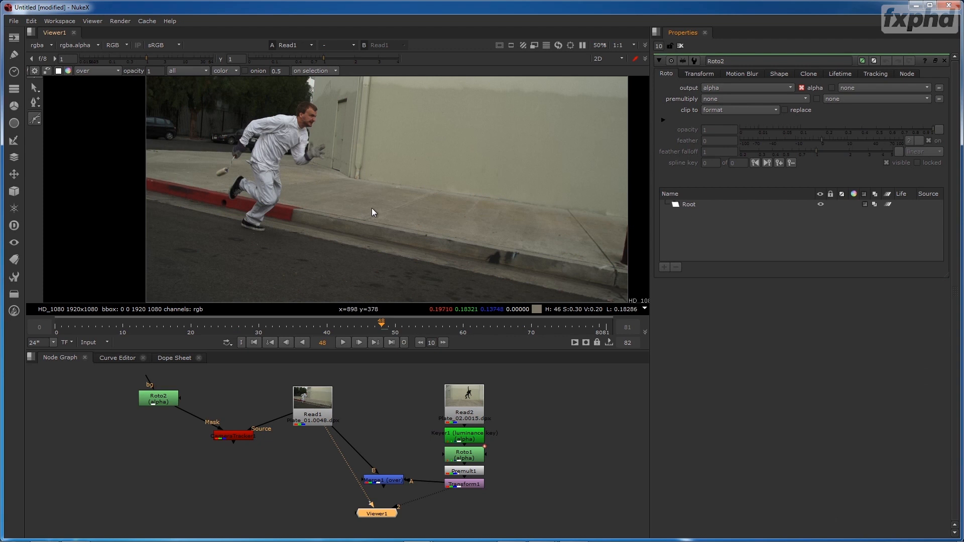
- Maximize the viewer and draw a loose closed roto shape around the running man in white on frame 48
key("space")
mouse_move(346, 321)
left_mouse_down()
mouse_move(476, 225)
mouse_move(467, 250)
left_mouse_up()
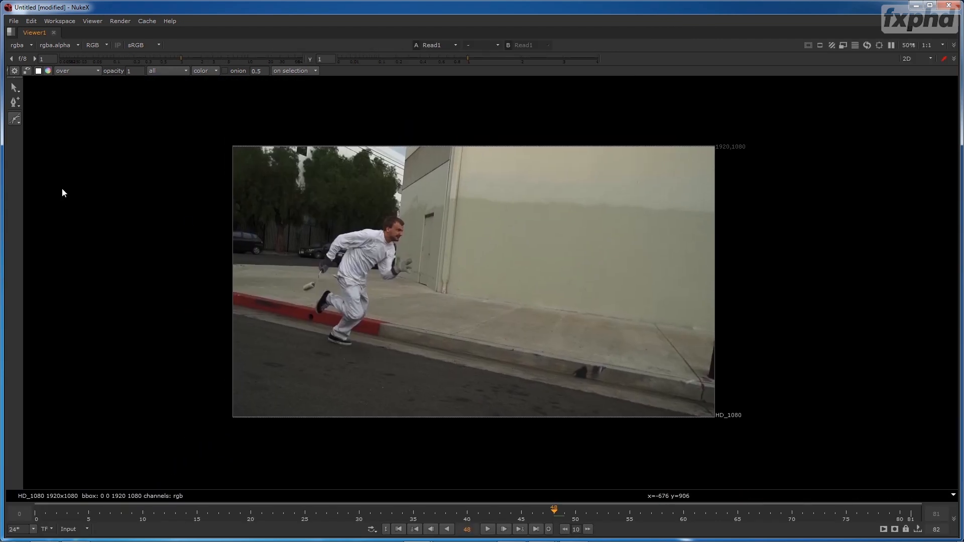
left_click(382, 213)
left_click(361, 222)
left_click(331, 228)
left_click(322, 243)
left_click(302, 269)
left_click(298, 309)
left_click(356, 345)
left_click(375, 314)
left_click(379, 286)
left_click(396, 284)
left_click(422, 267)
left_click(420, 243)
left_click(411, 211)
left_click(386, 213)
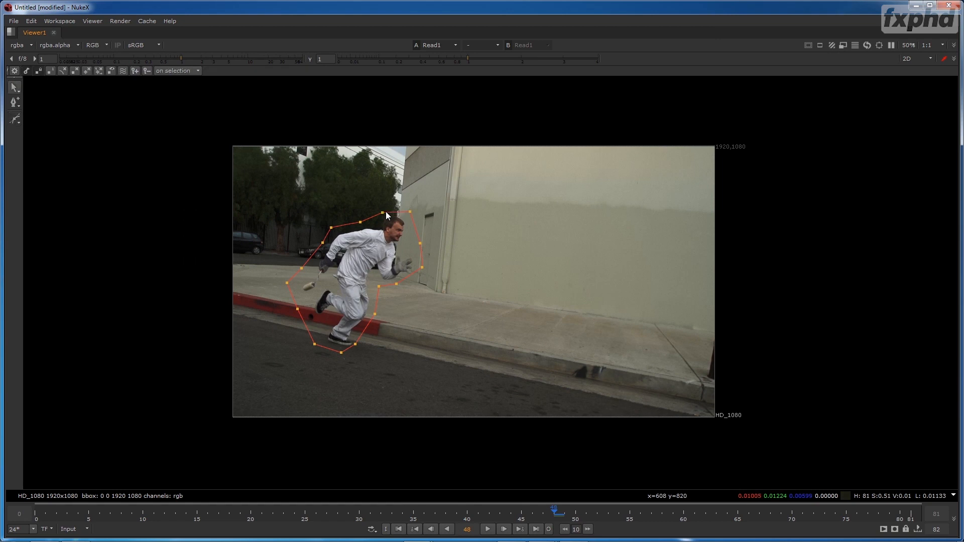
- On frame 41, move and reshape the roto shape so it loosely encloses the man and his bat
left_click_drag(535, 512, 478, 511)
left_click(405, 243)
left_click_drag(405, 244, 367, 259)
left_click_drag(387, 226, 394, 190)
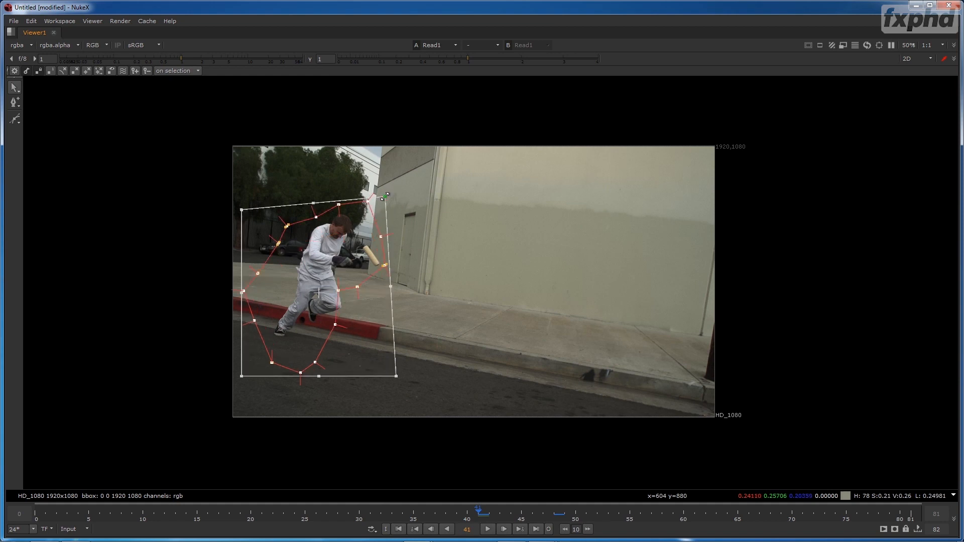
mouse_move(384, 196)
left_mouse_down()
mouse_move(391, 223)
mouse_move(385, 206)
left_mouse_up()
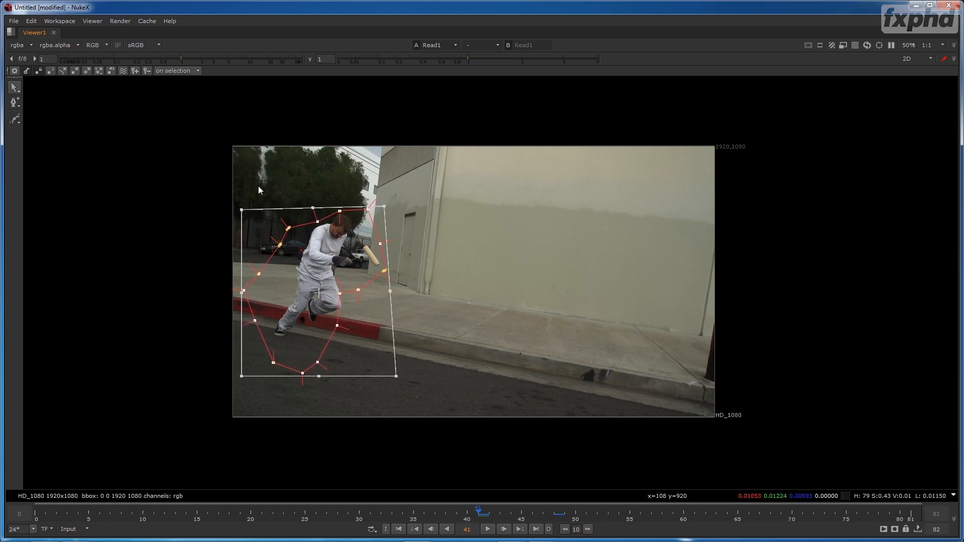
left_click_drag(207, 150, 304, 324)
left_click_drag(244, 318, 298, 355)
left_click_drag(340, 293, 341, 295)
left_click(355, 318)
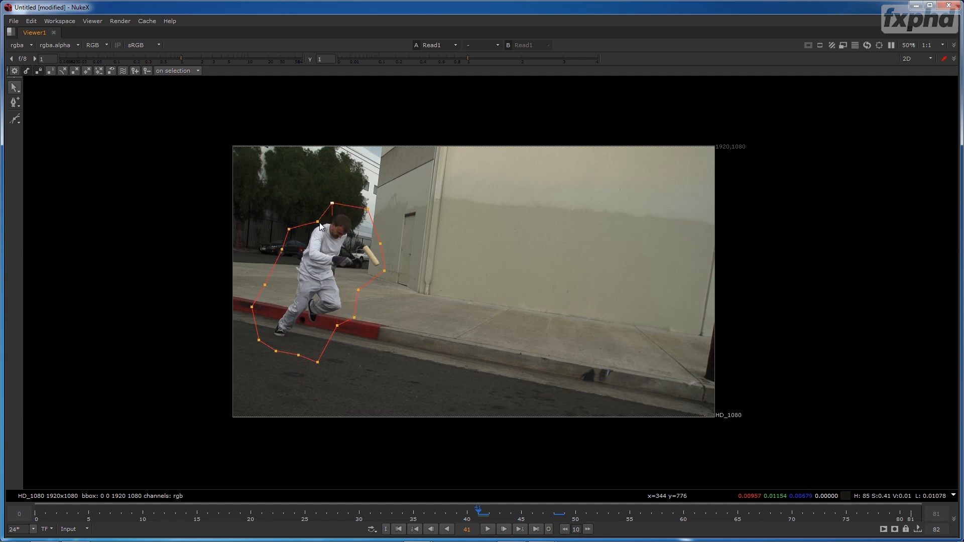
- On frame 32, transform the whole roto shape around the man and adjust the points near his legs and feet
left_click_drag(409, 512, 381, 499)
key("ctrl+a")
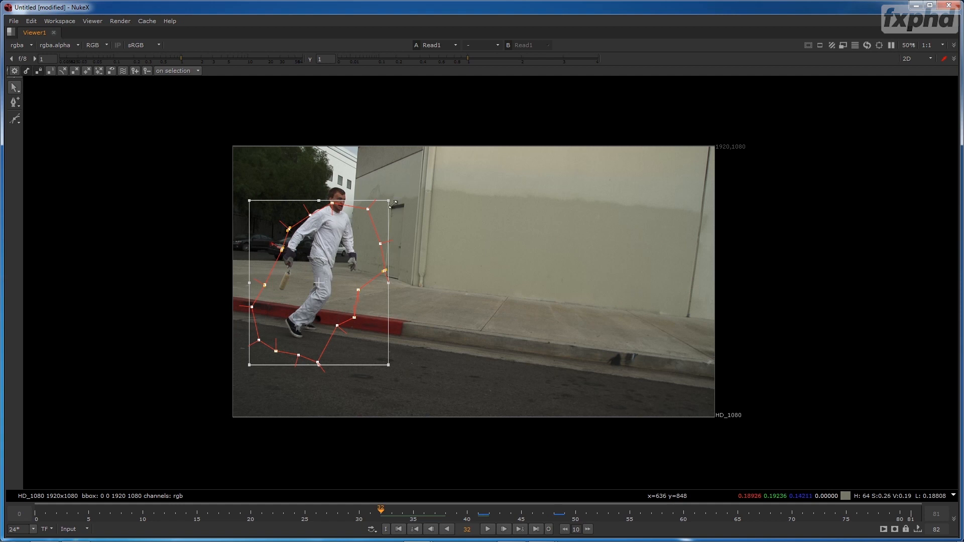
left_click_drag(390, 201, 370, 166)
left_click(401, 274)
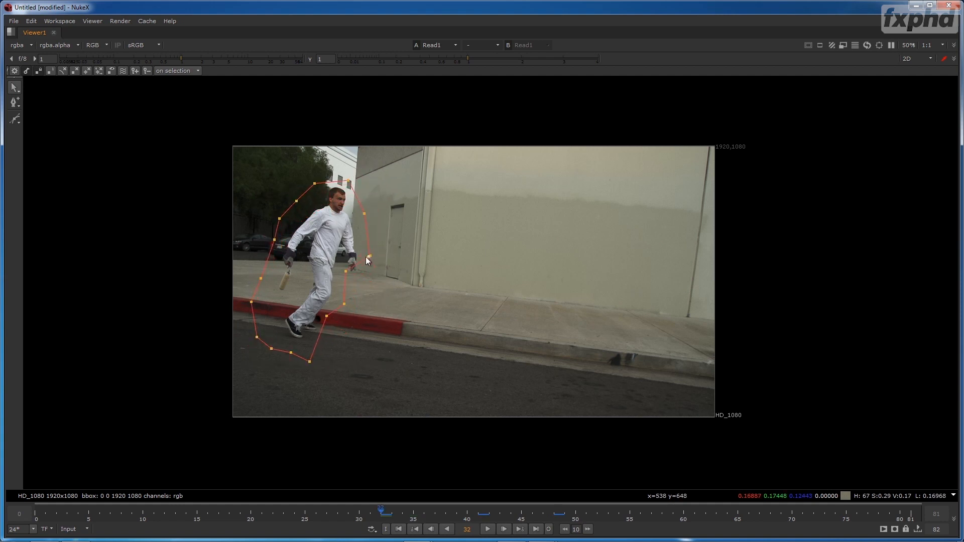
left_click_drag(326, 317, 338, 322)
left_click_drag(309, 360, 318, 350)
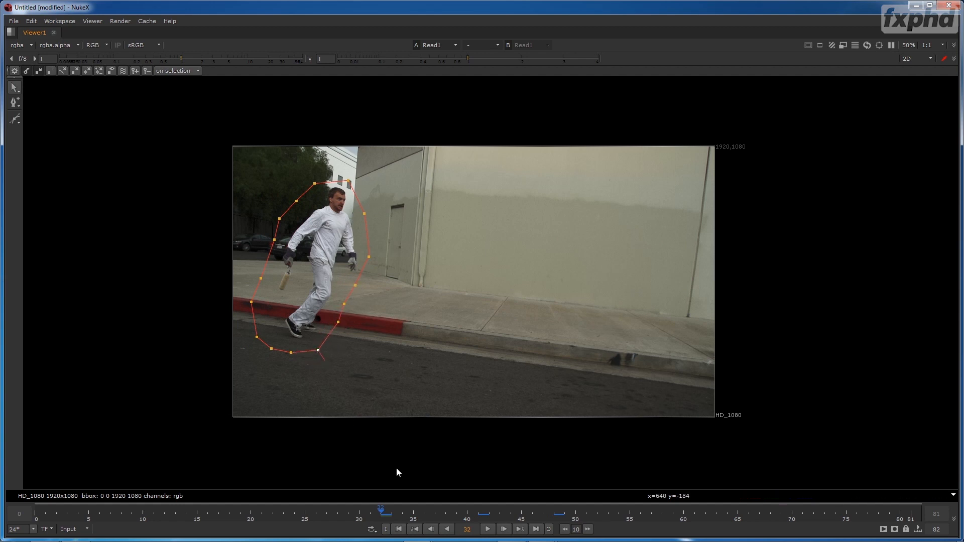
- On frame 26, rotate, warp and shift the roto shape around the man, and smooth its points
left_click_drag(383, 511, 316, 513)
key("ctrl+a")
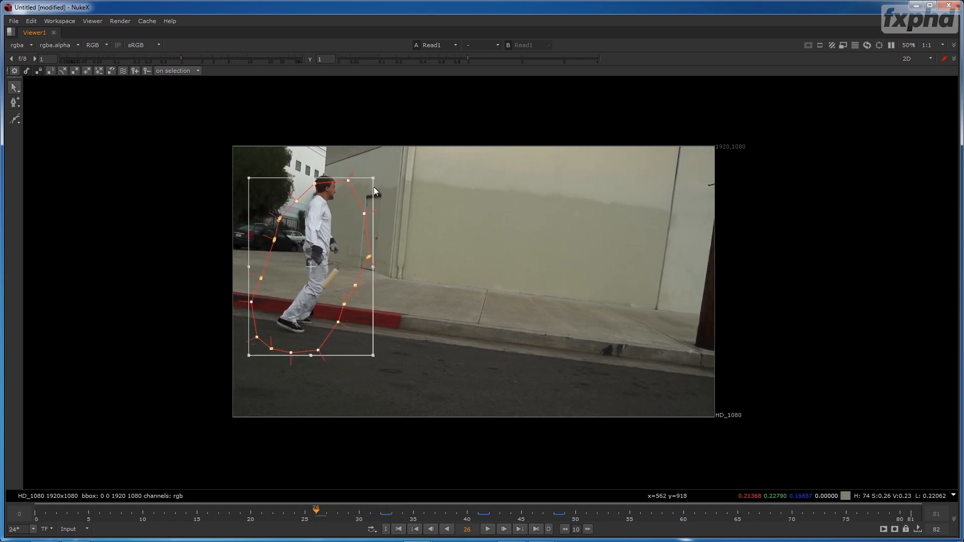
left_click_drag(380, 169, 349, 144)
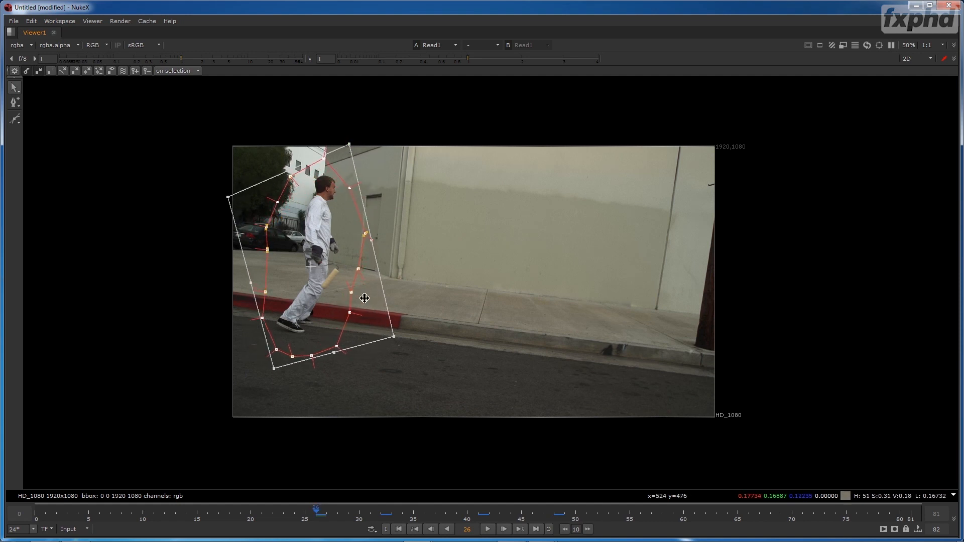
left_click_drag(394, 339, 370, 328)
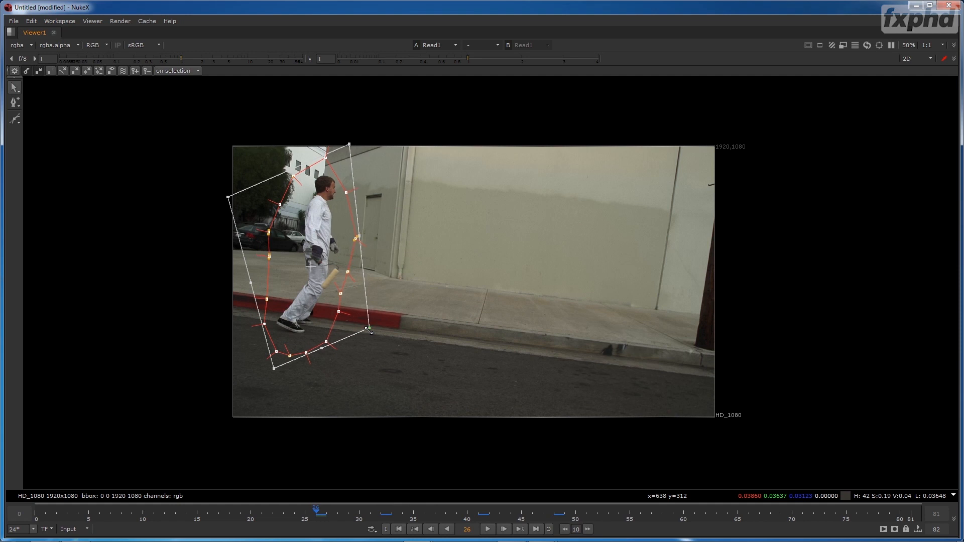
left_click_drag(349, 144, 354, 153)
mouse_move(271, 369)
left_mouse_down()
mouse_move(278, 350)
mouse_move(273, 366)
left_mouse_up()
left_click_drag(316, 313, 318, 309)
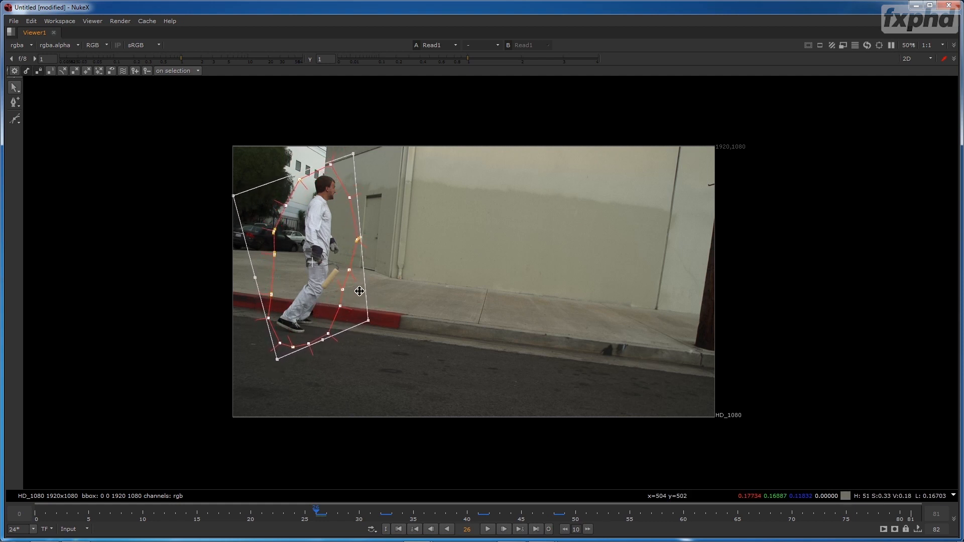
key("z")
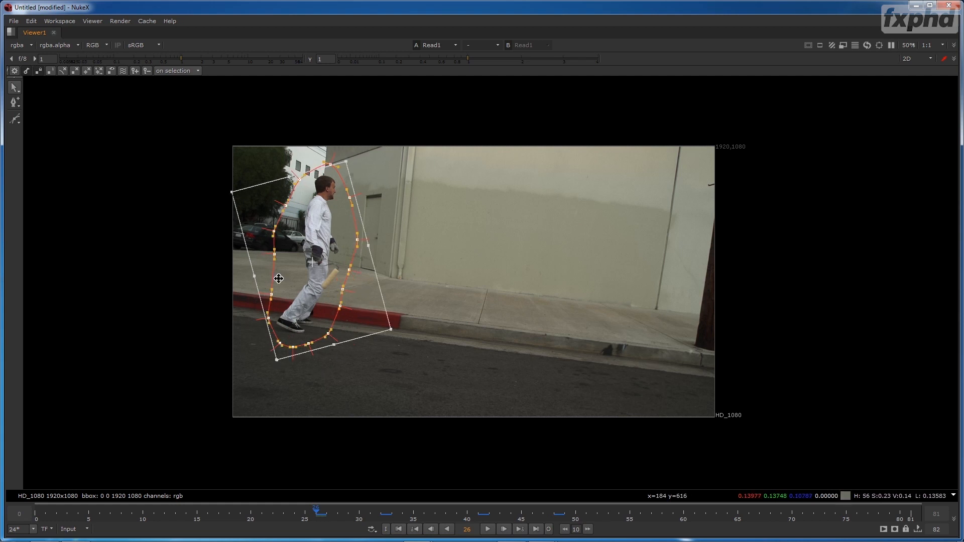
- On frame 21, shift the roto shape slightly down and pull its front edge out past the man's hand and bat
left_click_drag(316, 514, 261, 508)
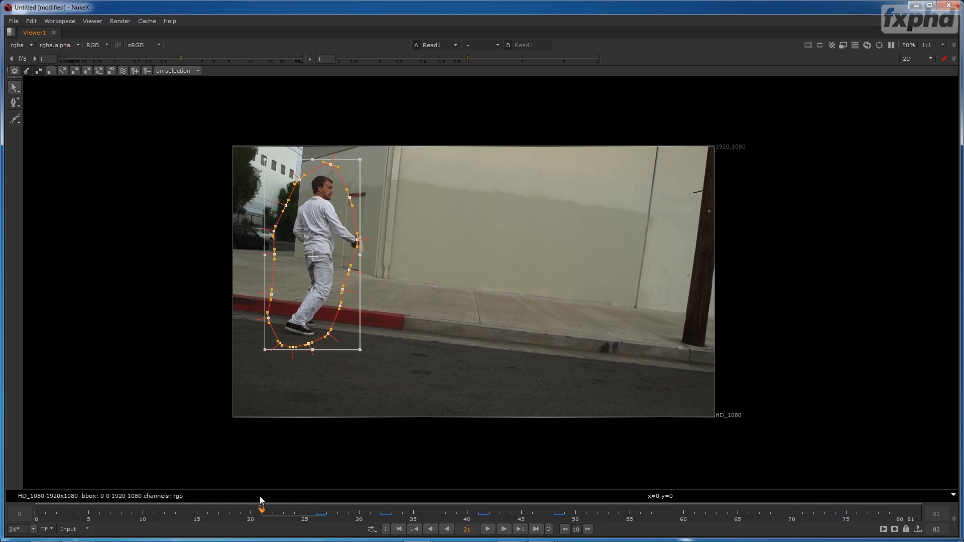
left_click_drag(326, 248, 326, 249)
left_click_drag(390, 235, 364, 248)
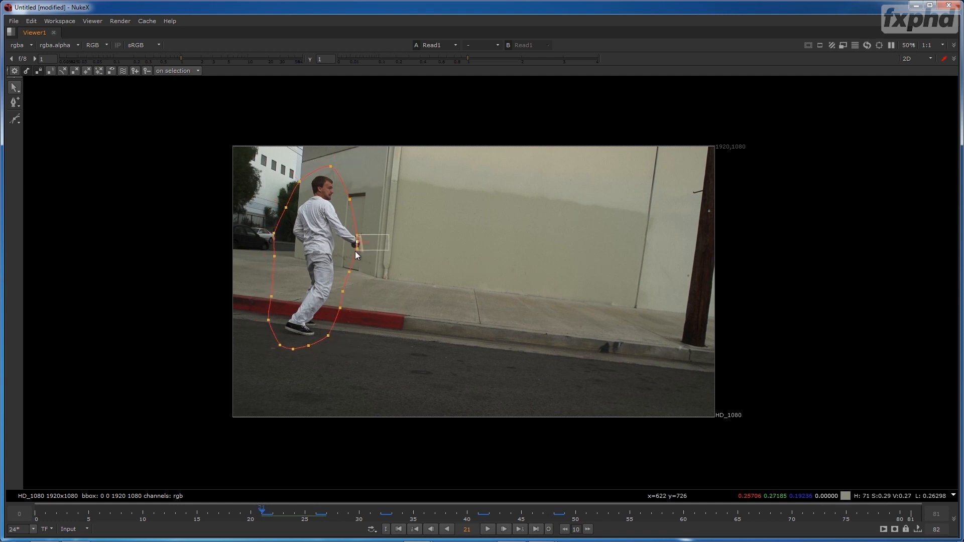
left_click(381, 247)
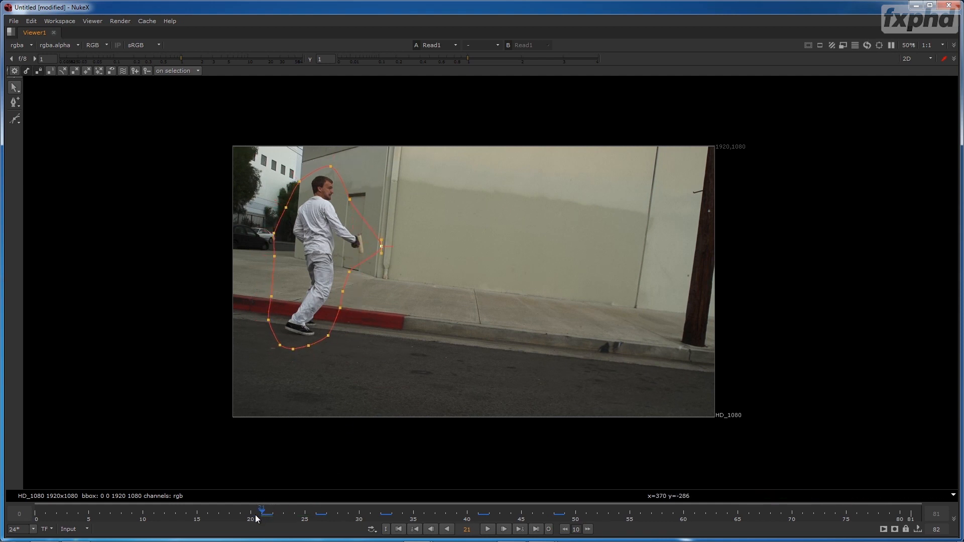
- On frame 15, move the whole roto shape over the man and extend its back edge beyond the bat
left_click_drag(259, 515, 208, 512)
key("Left")
key("ctrl+a")
left_click_drag(338, 273, 355, 281)
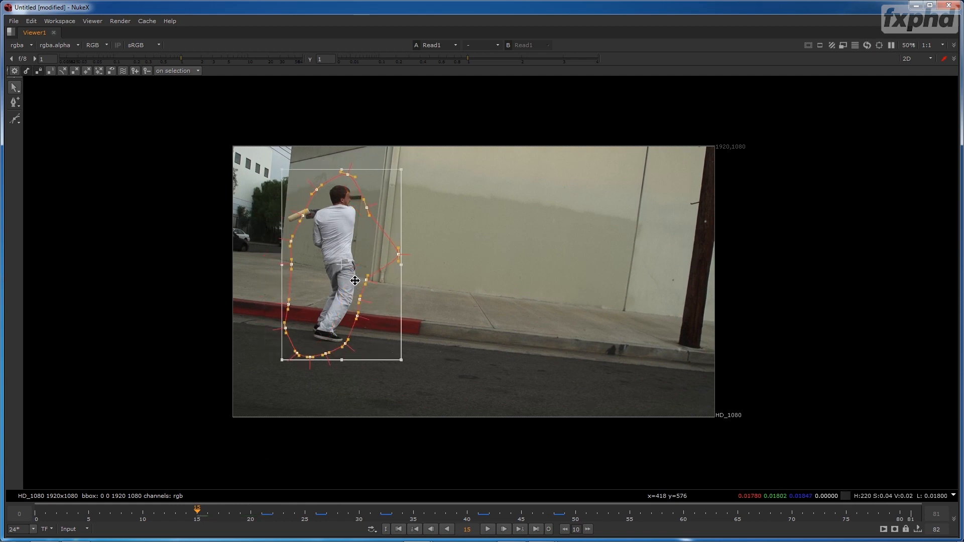
left_click(267, 201)
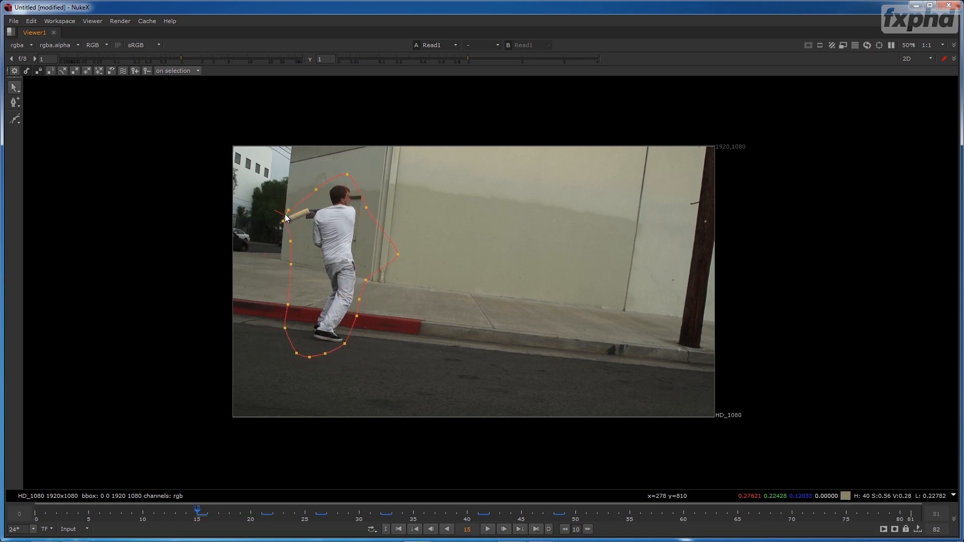
- On frame 12, pull the upper back point of the roto shape outward to enclose the raised bat
scroll(427, 256, "up", 2)
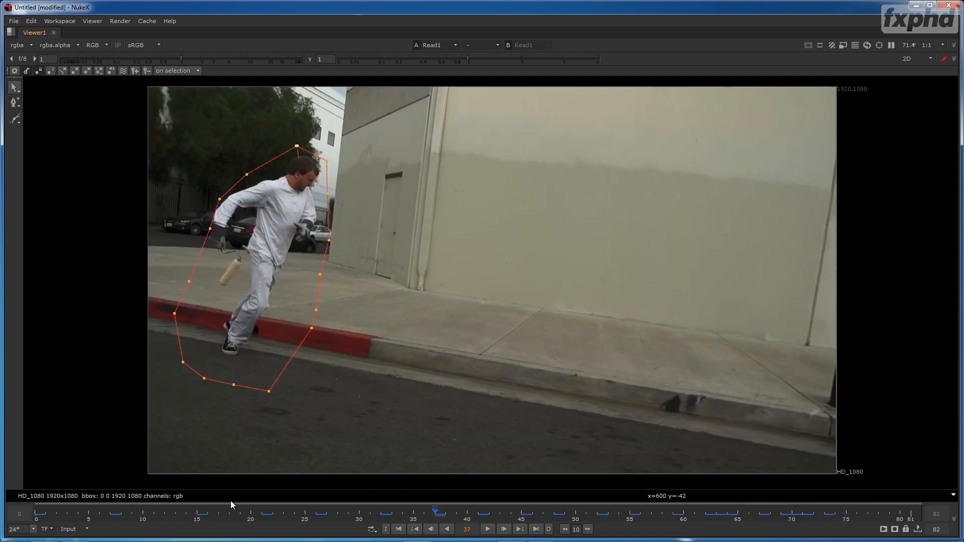
left_click(164, 516)
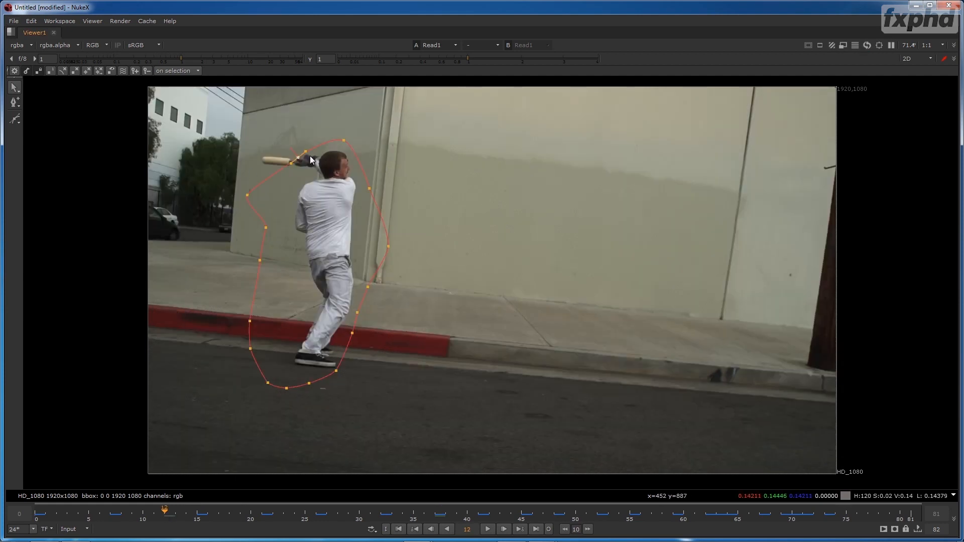
left_click_drag(285, 158, 248, 153)
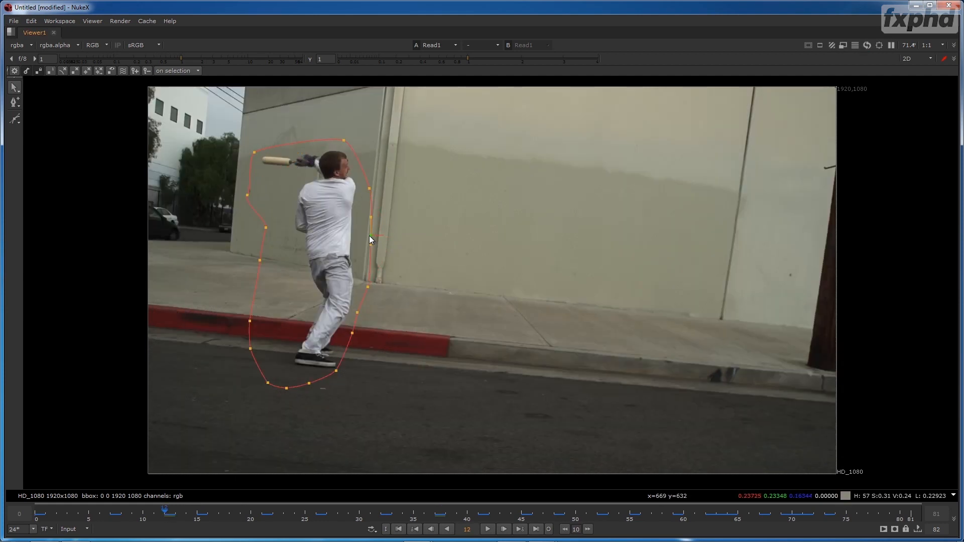
- On frame 12, pull the roto shape's back edge in toward the man's body and tighten its lower points around his feet
left_click_drag(218, 250, 270, 358)
left_click_drag(256, 317, 289, 315)
left_click(267, 227)
left_click_drag(248, 196, 260, 183)
key("Tab")
key("Tab")
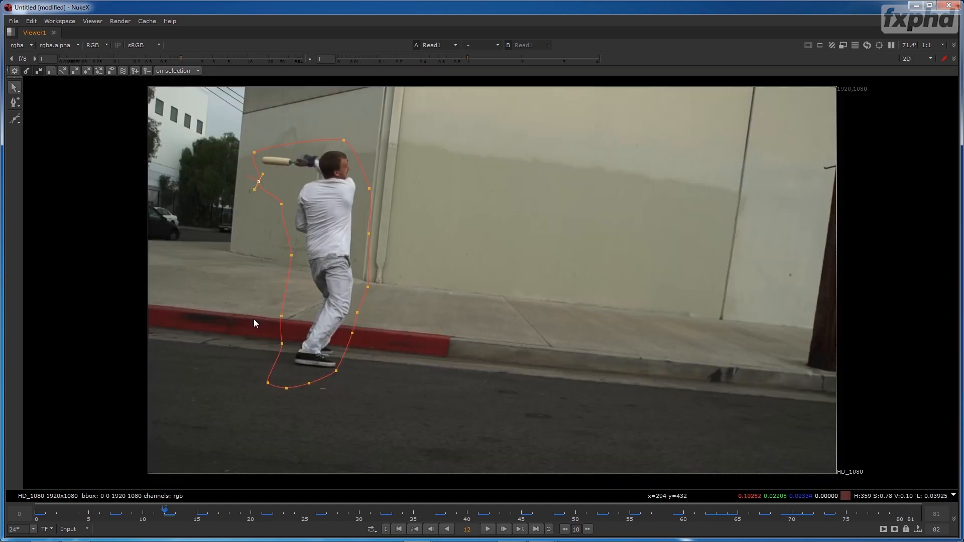
left_click_drag(270, 378, 292, 376)
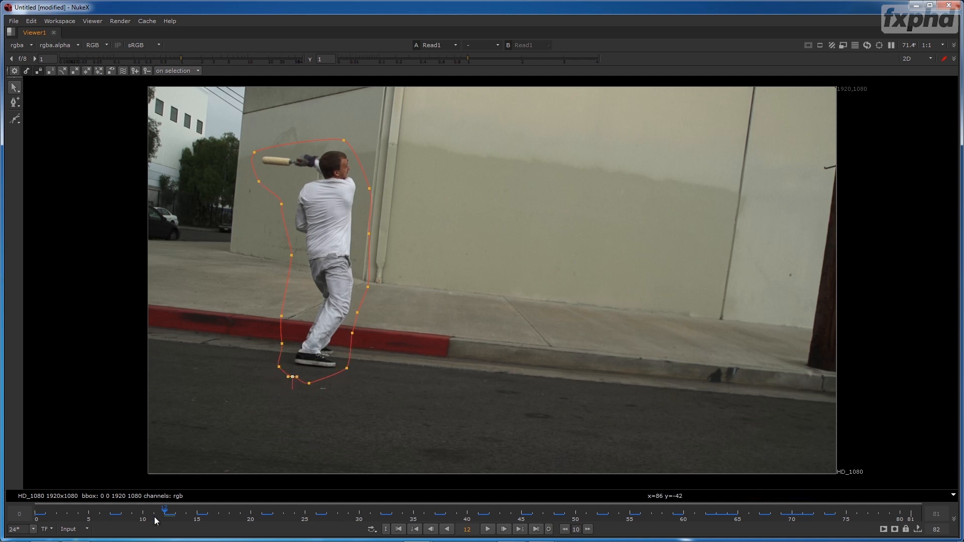
- On frame 4, move the back points of the roto shape outward so they enclose the man's hand and paint roller
left_click(79, 516)
left_click_drag(259, 171, 348, 279)
left_click_drag(332, 229, 297, 215)
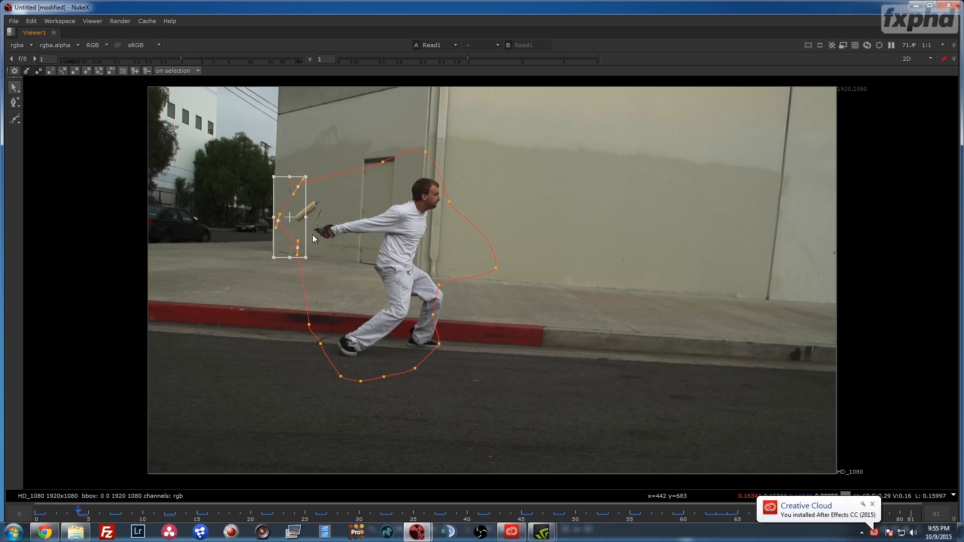
left_click(682, 392)
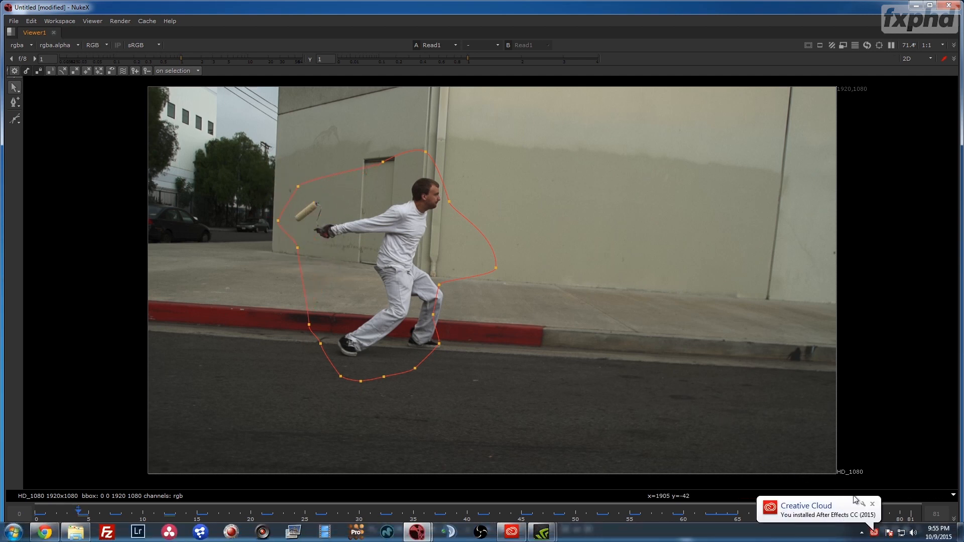
- Dismiss the Creative Cloud notification, then reshape frame 4's roto front edge around the chest and knee and lower its upper edge toward the head
left_click(872, 505)
left_click(465, 343)
left_click(437, 288)
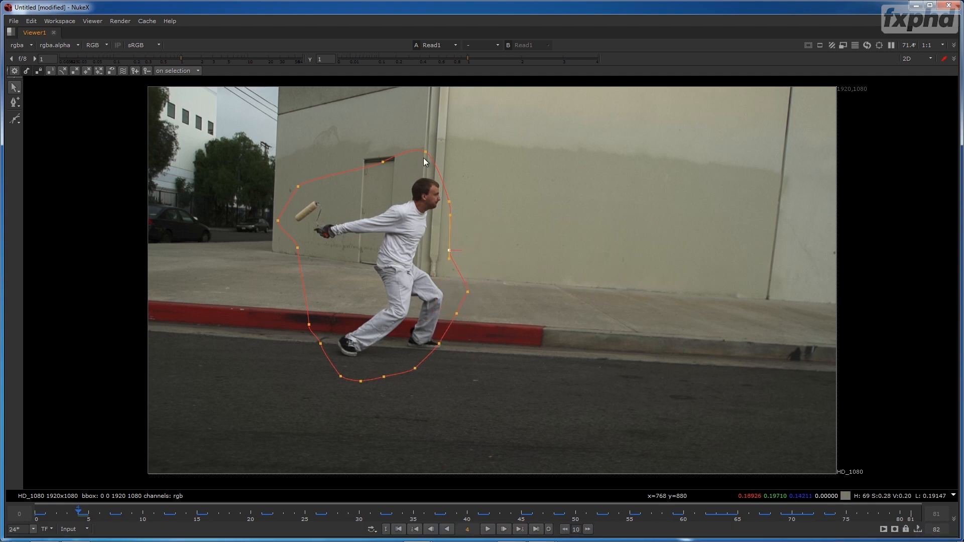
left_click(433, 171)
left_click_drag(391, 178, 390, 182)
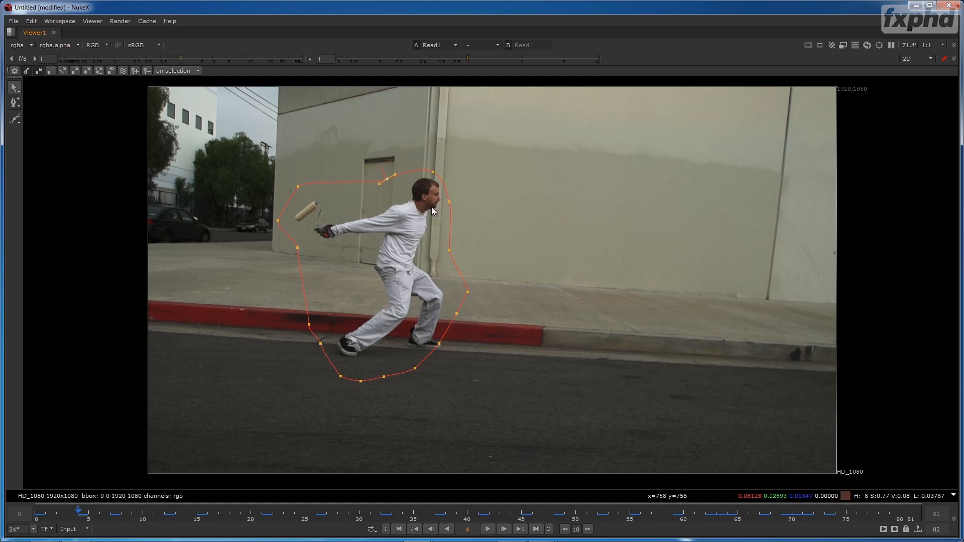
- On frame 9, extend the roto's upper front point around the outstretched roller and pull the front edge below it closer to the body
left_click_drag(64, 513, 140, 527)
left_click_drag(410, 201, 447, 172)
left_click_drag(456, 266, 405, 245)
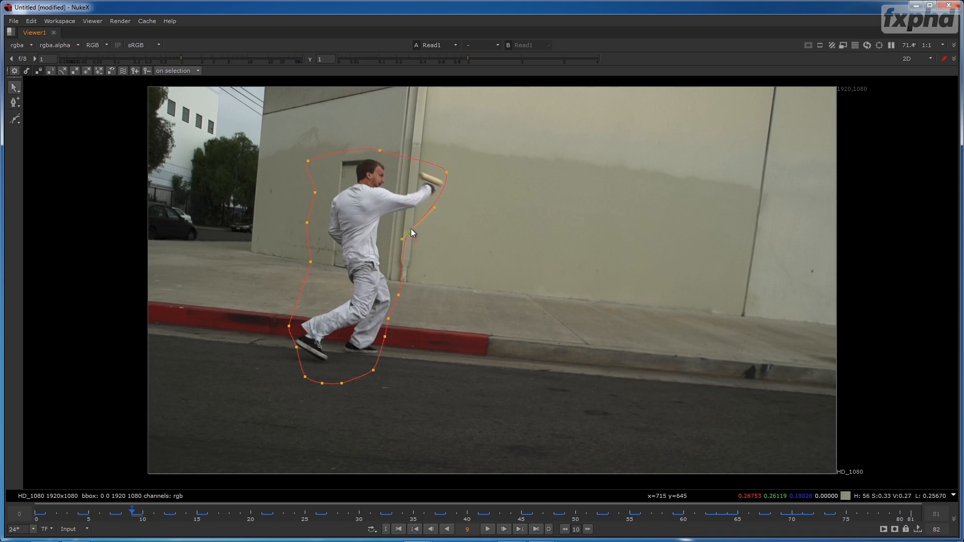
left_click(397, 296)
- On frame 50, push the roto shape's front edge beyond the raised glove and its back edge past the shoulder and roller
left_click_drag(158, 511, 576, 512)
mouse_move(429, 242)
left_mouse_down()
mouse_move(421, 252)
mouse_move(428, 228)
mouse_move(446, 229)
left_mouse_up()
left_click(429, 264, "ctrl+alt")
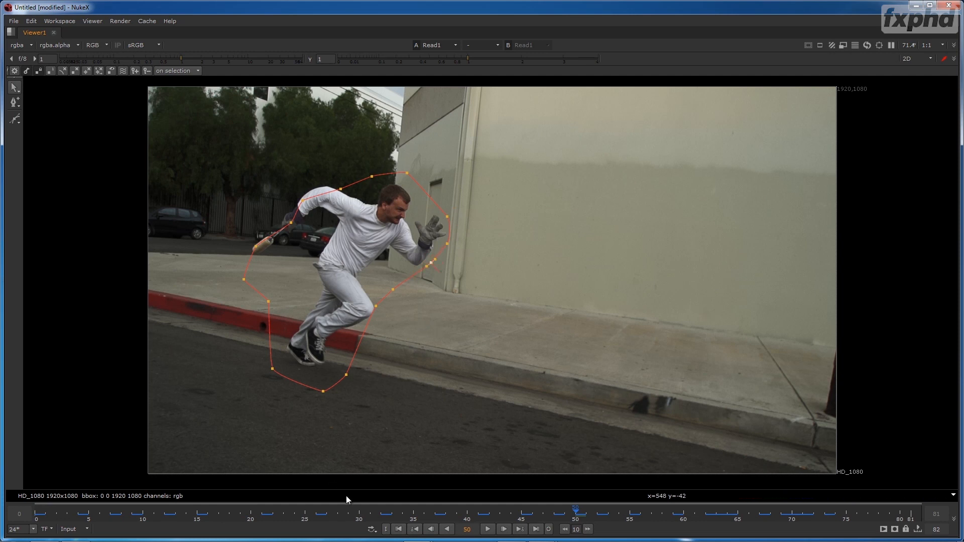
left_click_drag(304, 201, 303, 185)
left_click(342, 187, "ctrl+alt")
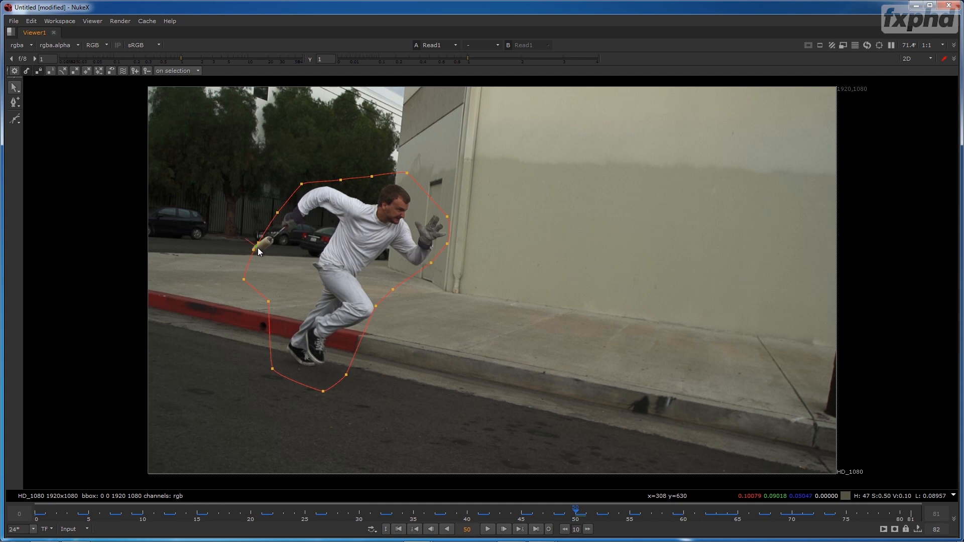
- Check the roto through frame 66, restore the full workspace layout, open the CameraTracker node's properties and close those of Roto2
left_click(331, 516)
left_click_drag(331, 515, 749, 520)
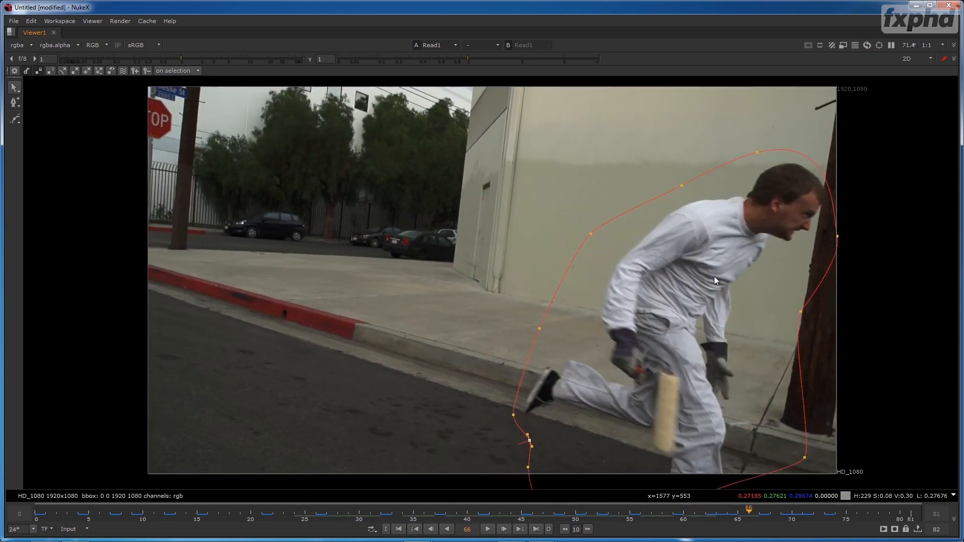
key("space")
left_click_drag(579, 177, 221, 175)
left_click_drag(333, 168, 374, 266)
double_click(233, 433)
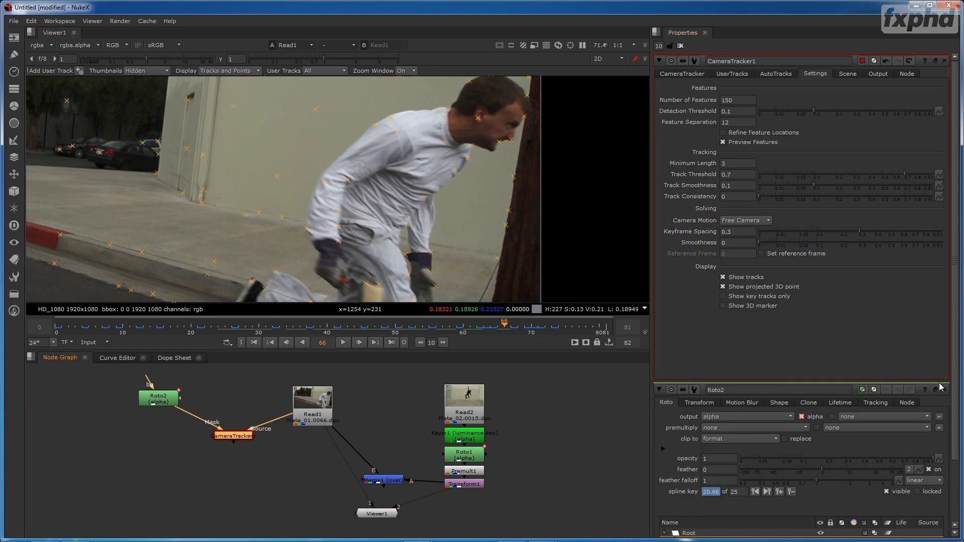
left_click(945, 390)
scroll(381, 193, "down", 2)
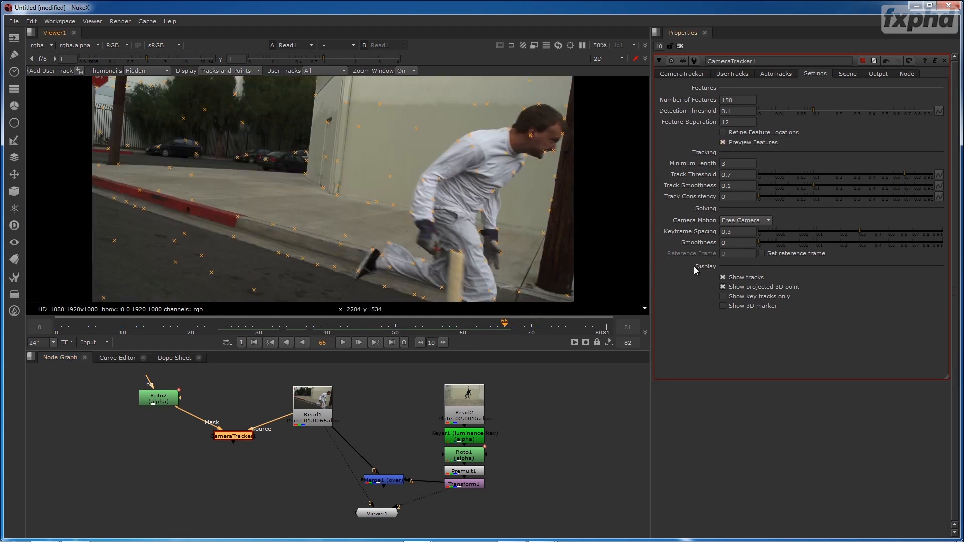
- Set the CameraTracker mask to Mask Alpha so the Roto2 shape excludes the man from feature detection
left_click(684, 74)
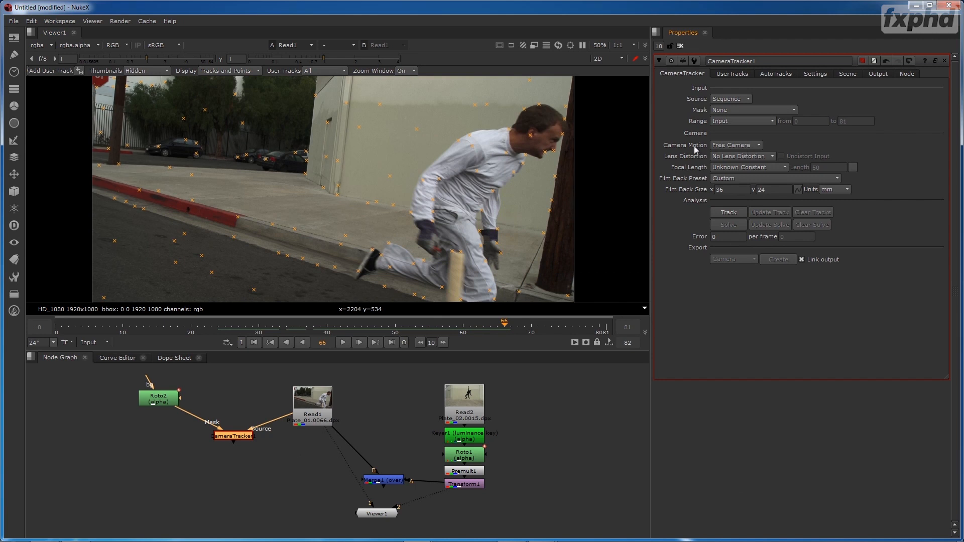
left_click(722, 111)
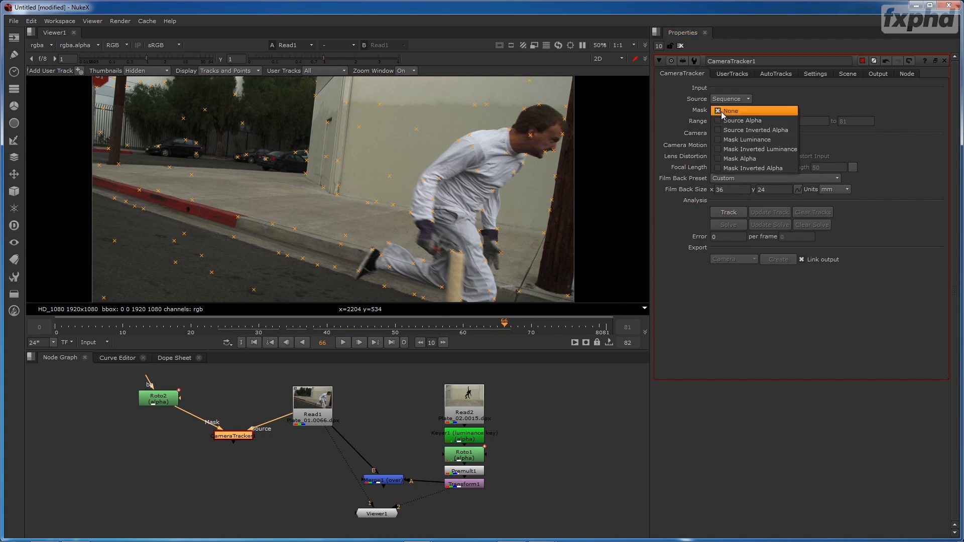
left_click(734, 124)
left_click(738, 110)
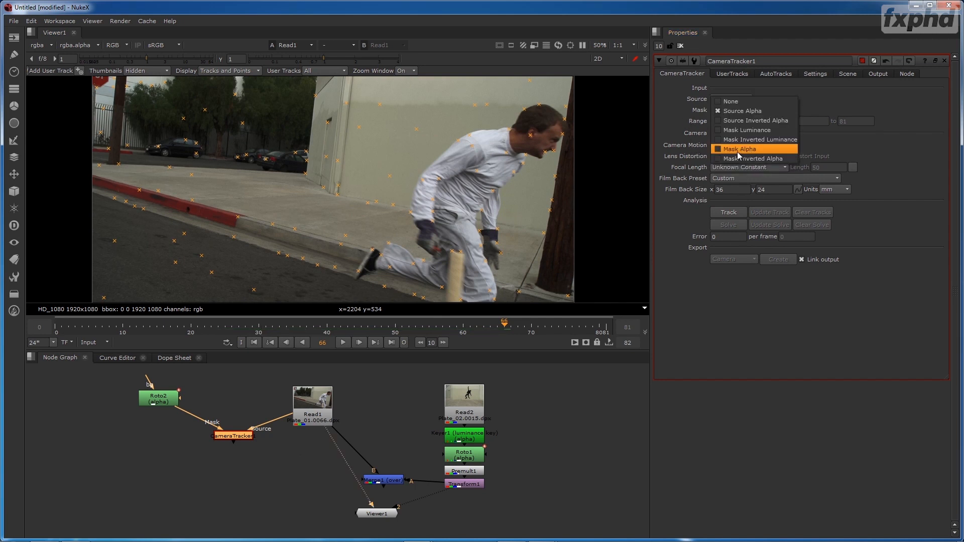
left_click(739, 153)
left_click(161, 400)
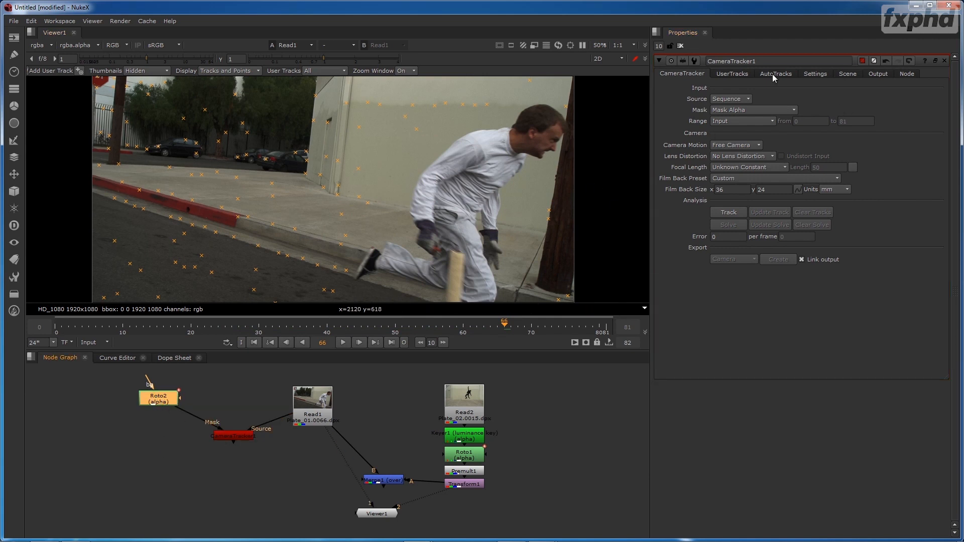
- Set the CameraTracker's number of features to 300 and lower the detection threshold to 0.03
left_click(819, 75)
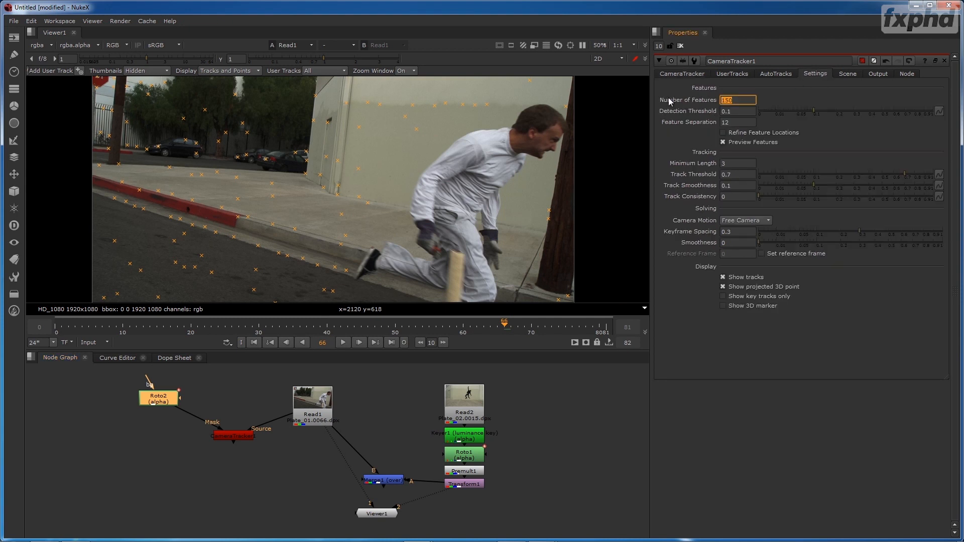
type("300")
key("Tab")
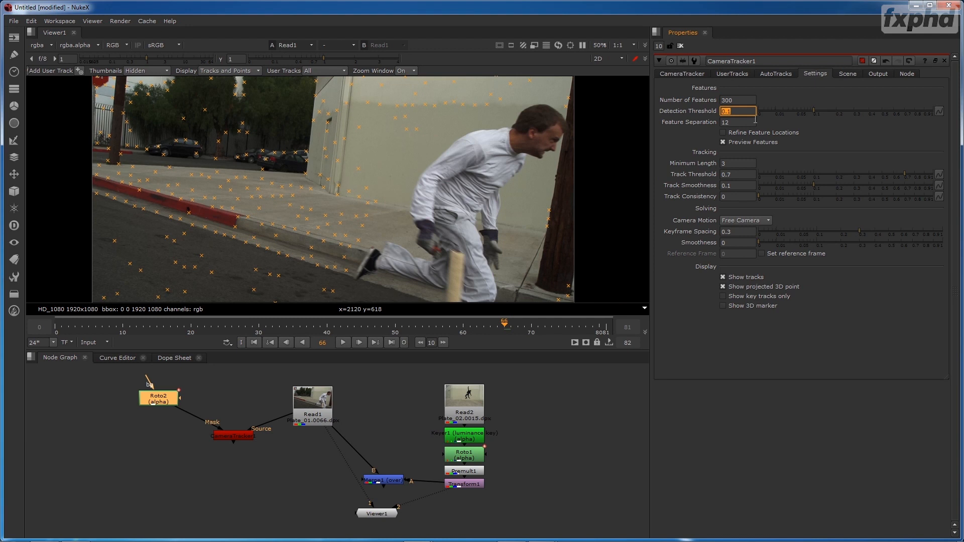
left_click_drag(814, 110, 791, 113)
right_click(794, 114)
left_click(794, 109)
left_click_drag(383, 158, 417, 144)
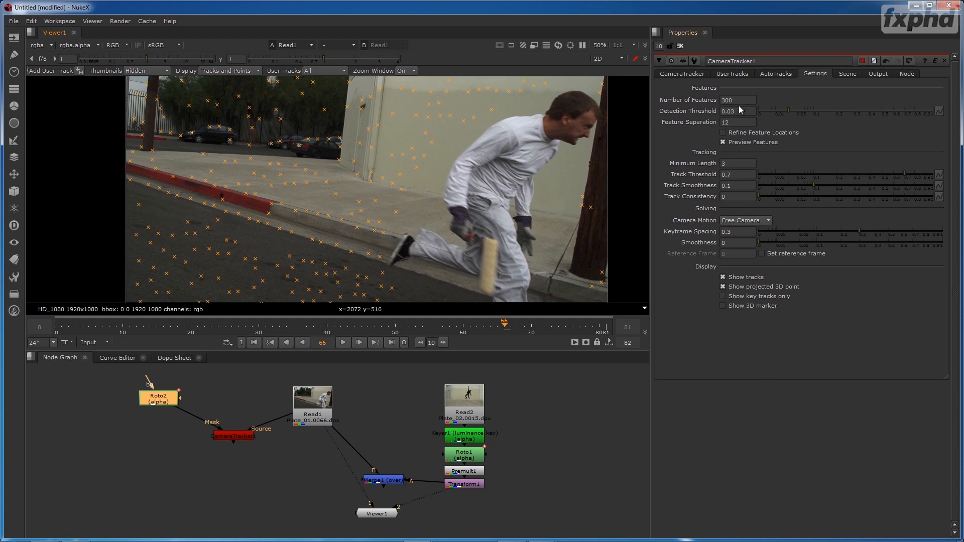
- View the CameraTracker output, track features across the whole sequence, and solve the camera
left_click(234, 436)
key("1")
left_click(699, 73)
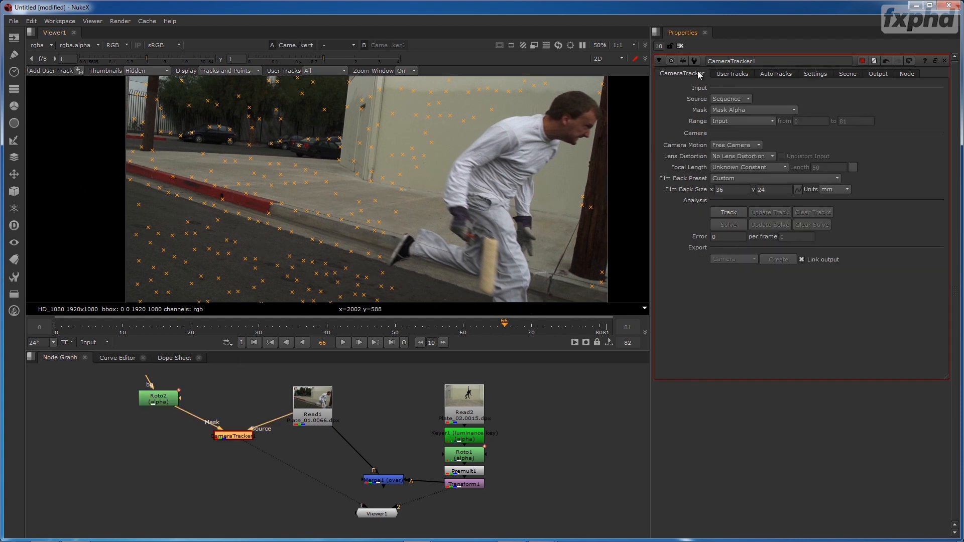
left_click(724, 214)
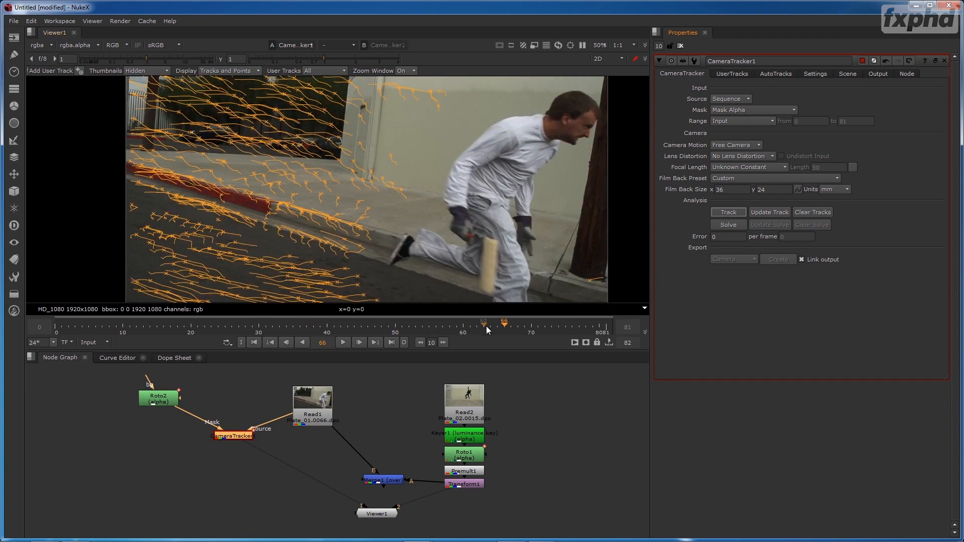
left_click_drag(487, 326, 137, 326)
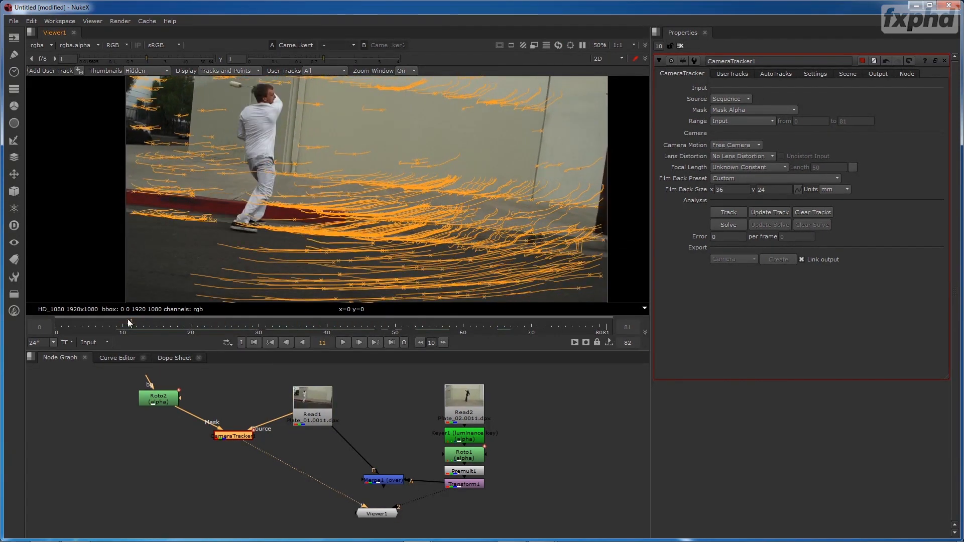
left_click(729, 225)
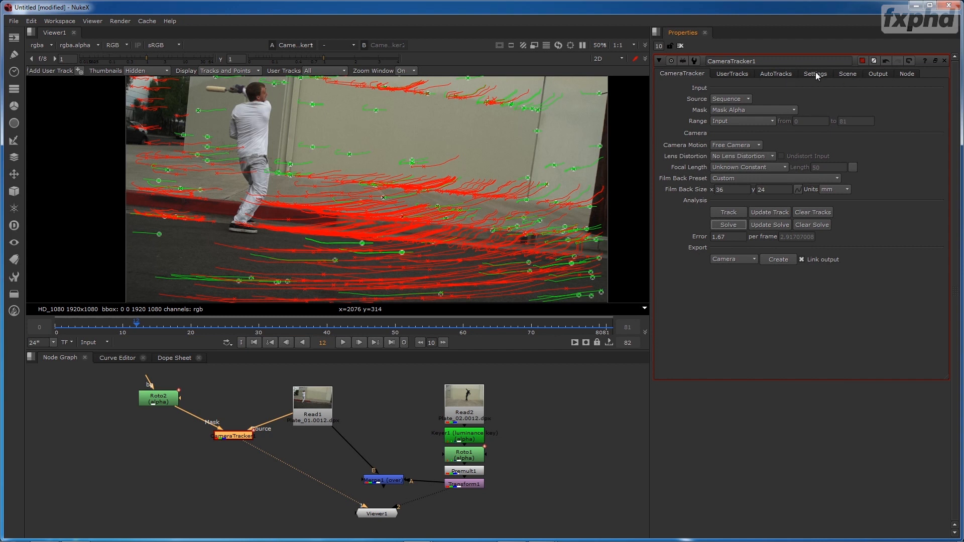
- Examine the solve's minimum track length, solve error, minimum, RMS and maximum error curves in the AutoTracks graph
left_click(781, 73)
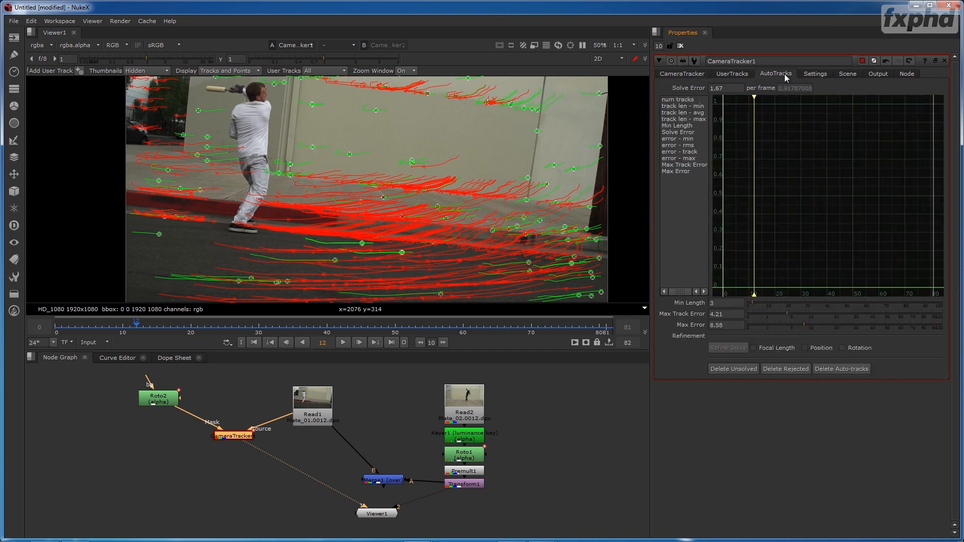
left_click(683, 106)
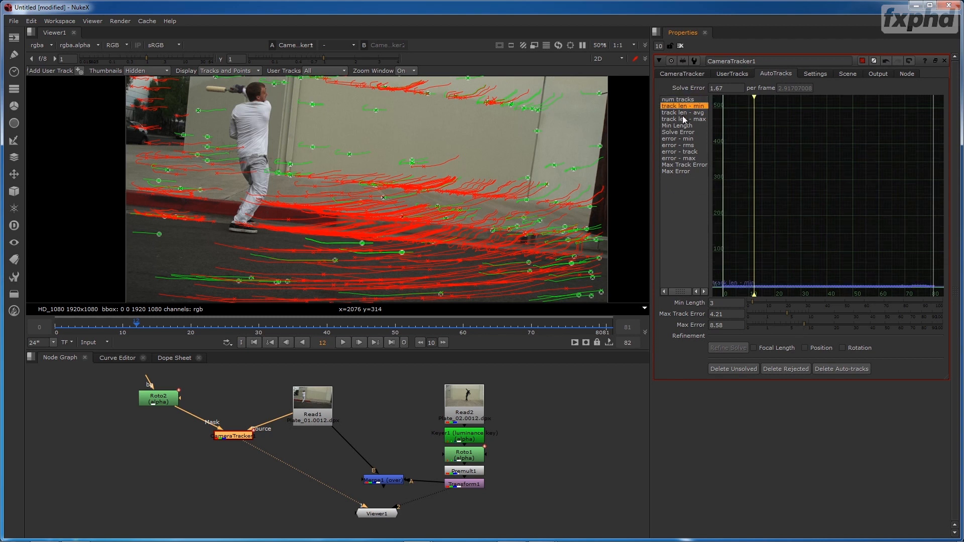
key("f")
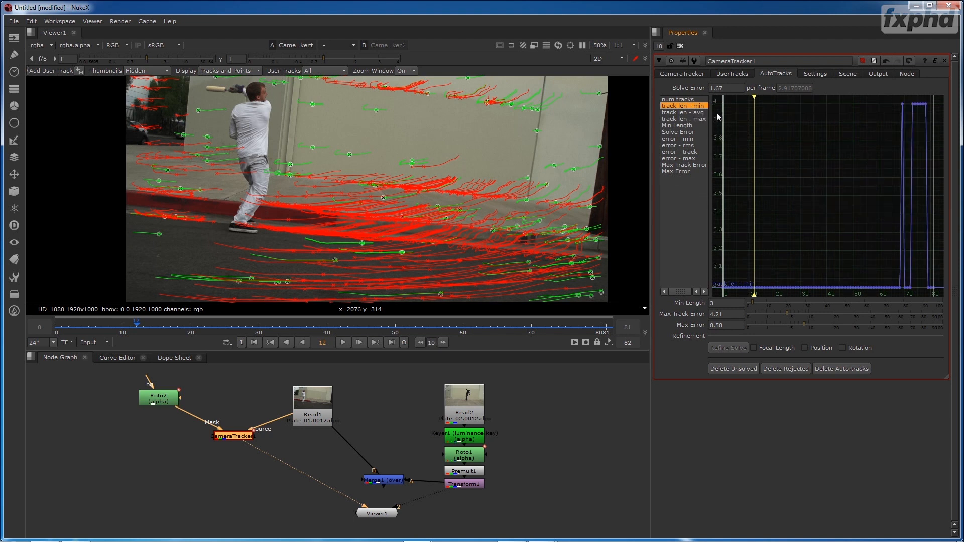
left_click(678, 132)
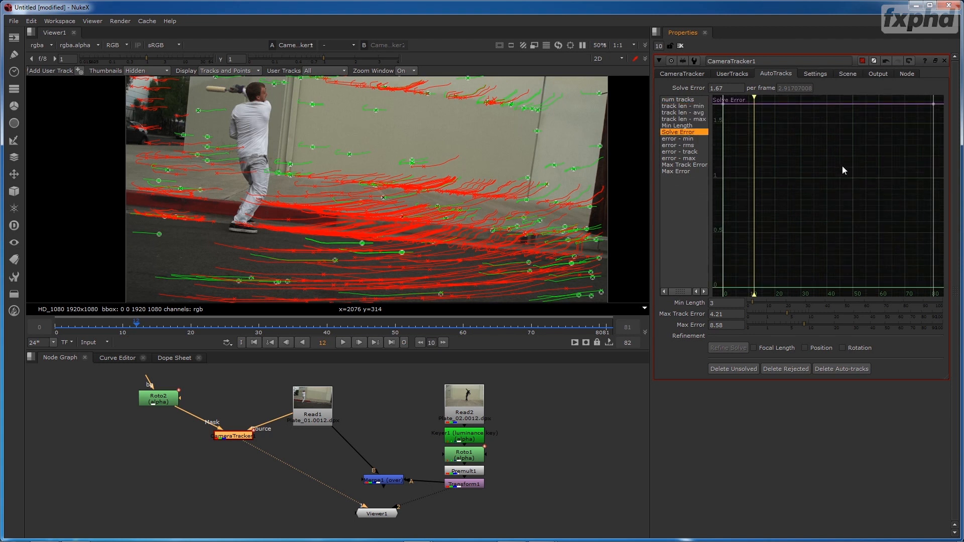
left_click(690, 138)
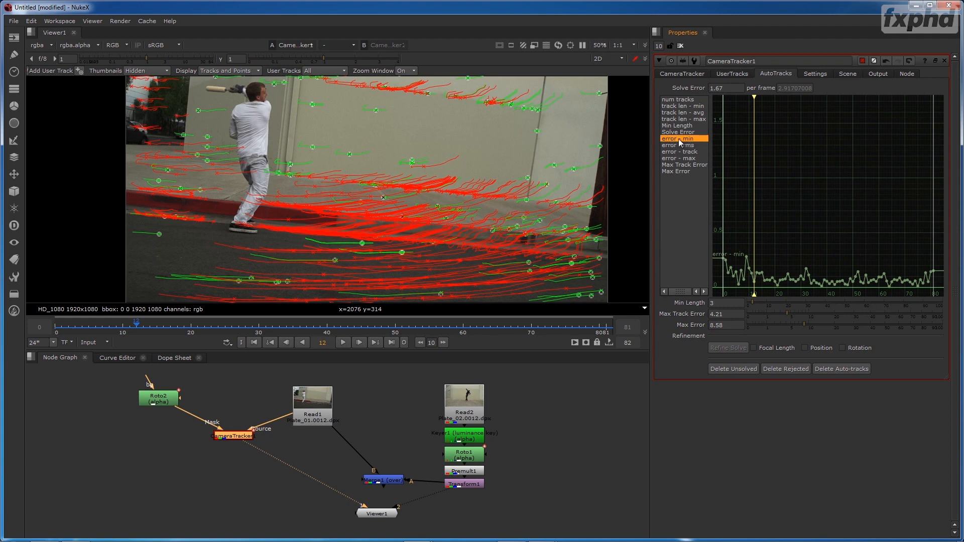
left_click(695, 146)
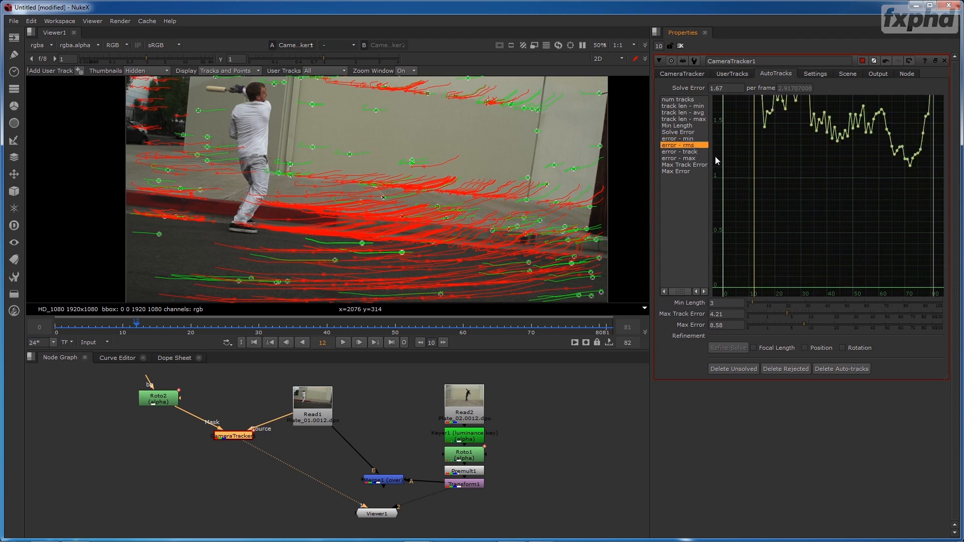
left_click(694, 159)
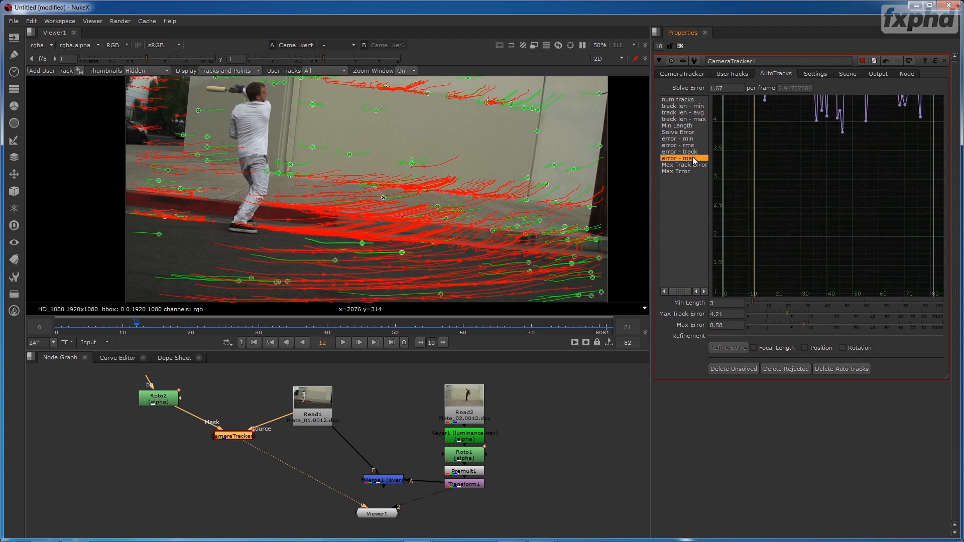
key("f")
left_click(694, 165)
left_click(693, 158)
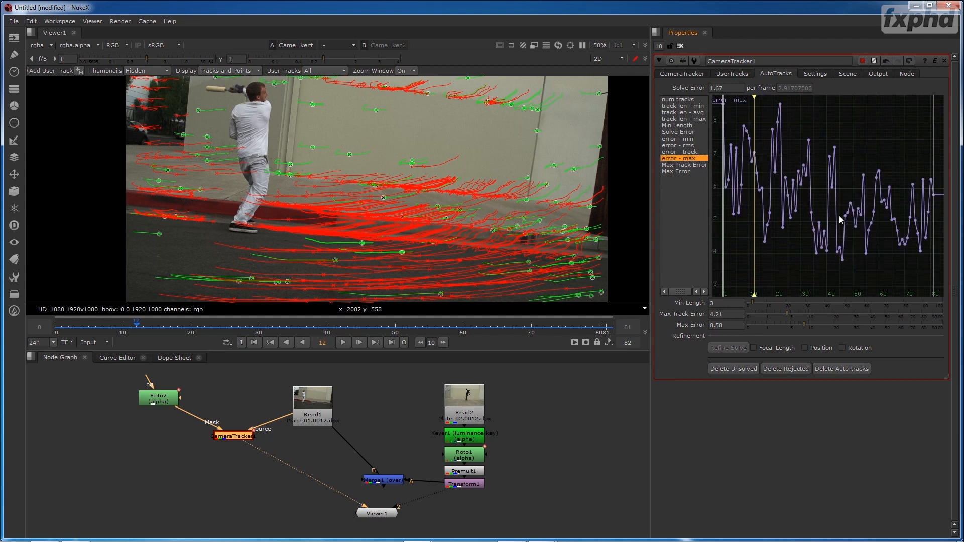
- Compare the per-track error curve with the combined set of AutoTracks curves, then inspect minimum error and average track length
left_click(694, 152)
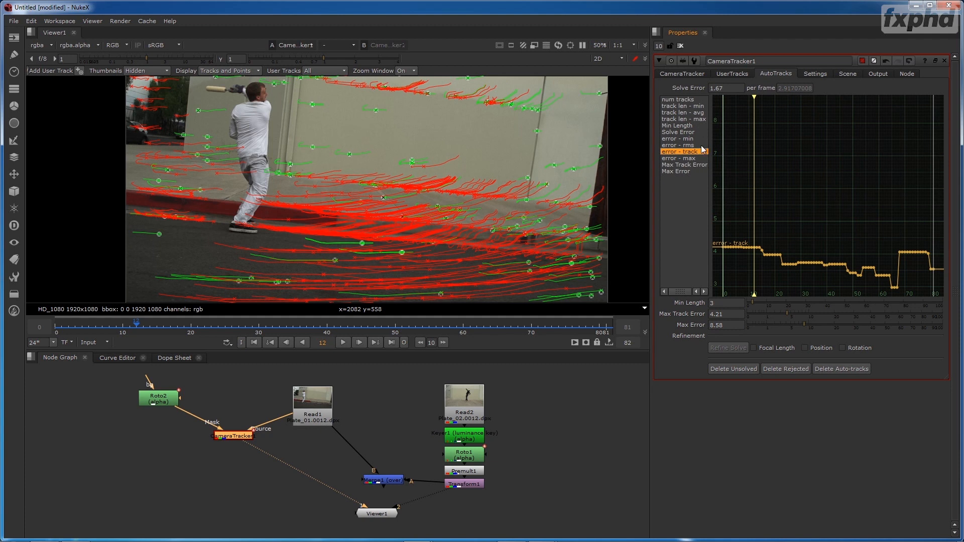
left_click_drag(871, 225, 932, 270)
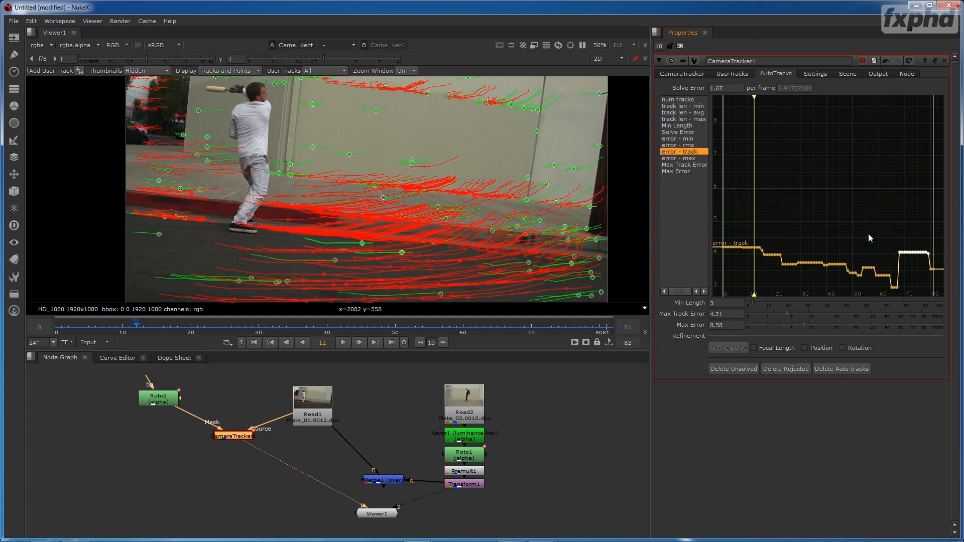
left_click(677, 100)
left_click(683, 165, "shift")
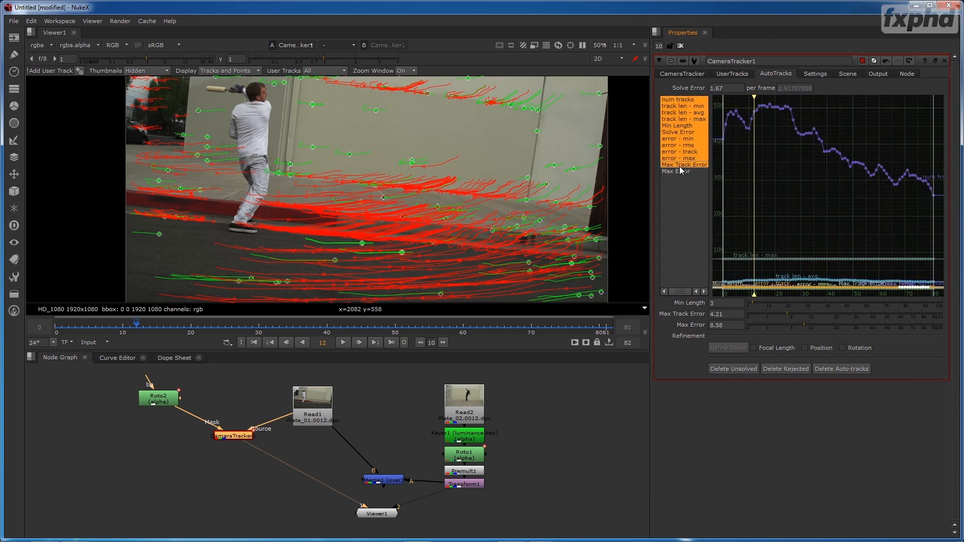
left_click(691, 139)
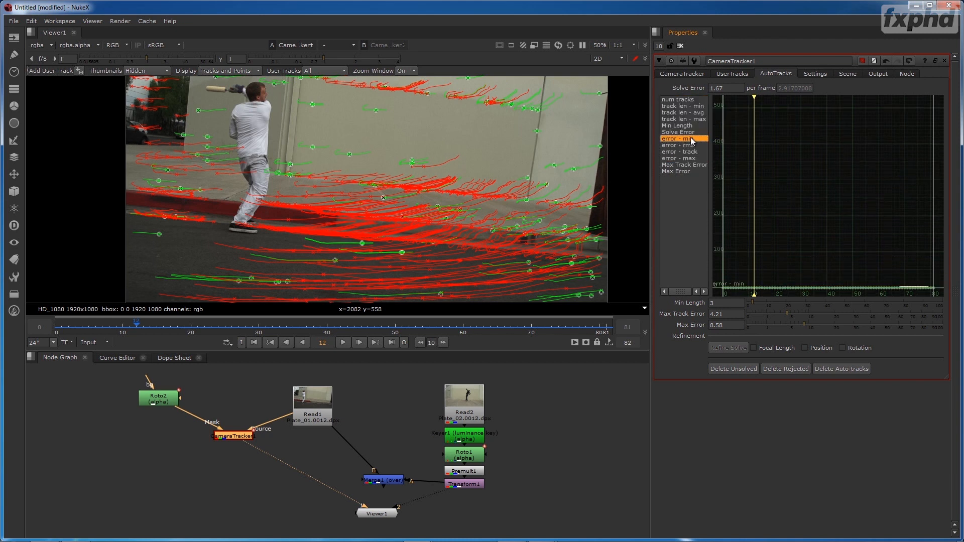
left_click(692, 113)
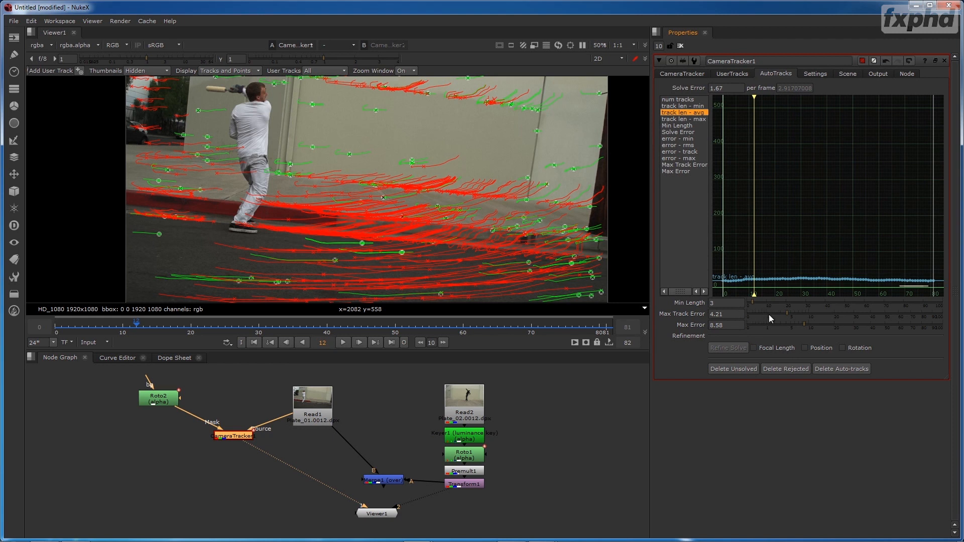
- Lower the AutoTracks maximum track error to 3 and maximum error to 6.4, and raise the minimum track length slightly
left_click_drag(786, 312, 782, 313)
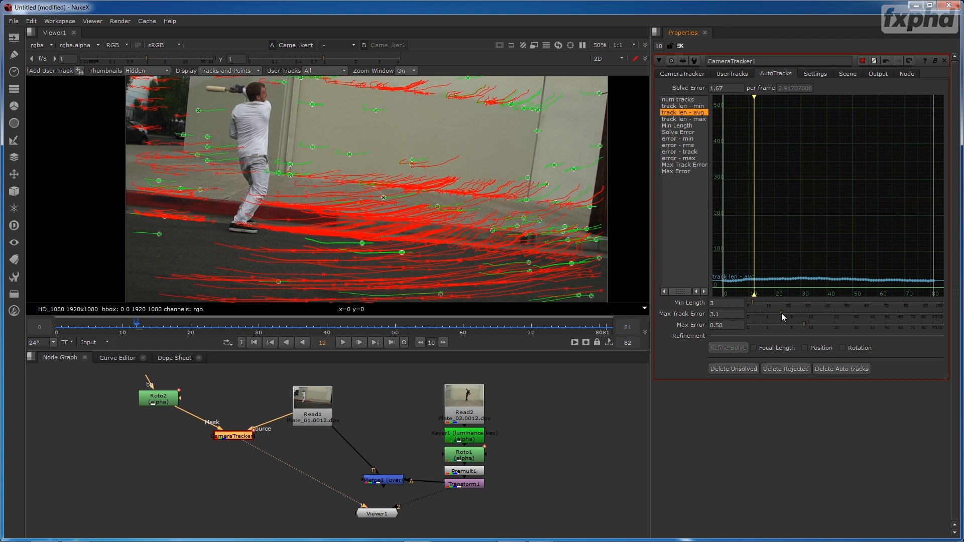
left_click_drag(781, 312, 782, 313)
left_click_drag(806, 327, 797, 331)
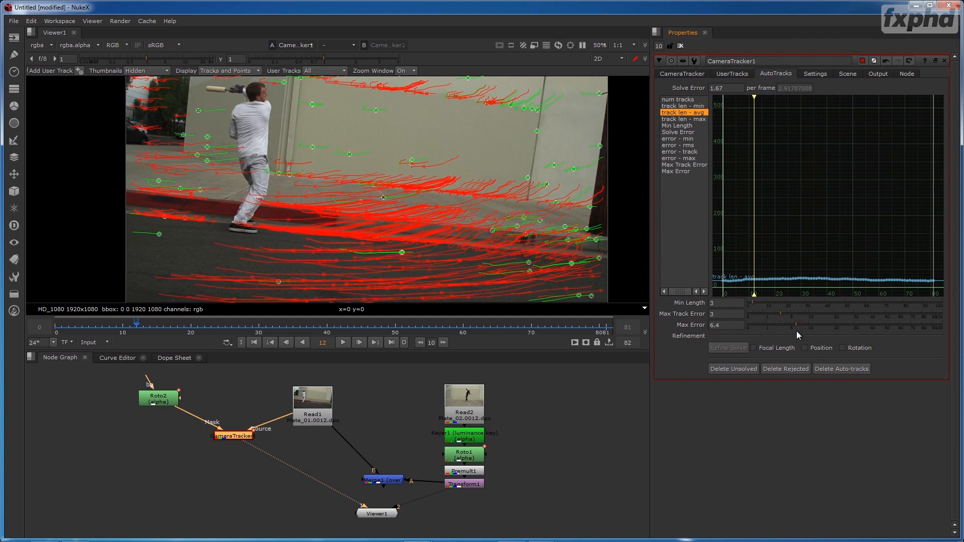
left_click_drag(754, 303, 755, 303)
- Update the camera solve over the input range 0-81 using the tightened track thresholds
left_click(689, 73)
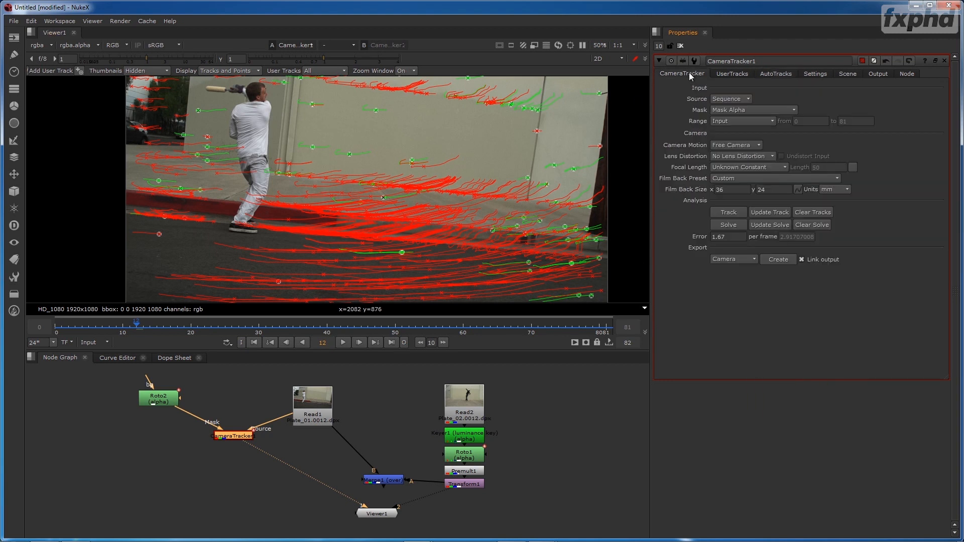
left_click(769, 224)
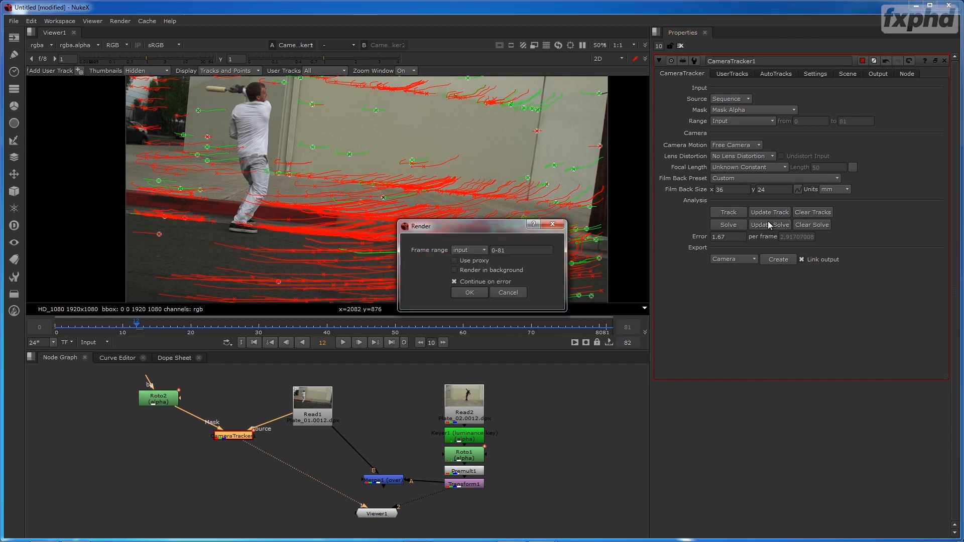
left_click(467, 292)
- Set minimum length to 5, maximum track error to 4.2 and maximum error to 7.2, and delete the unsolved tracks
left_click(773, 74)
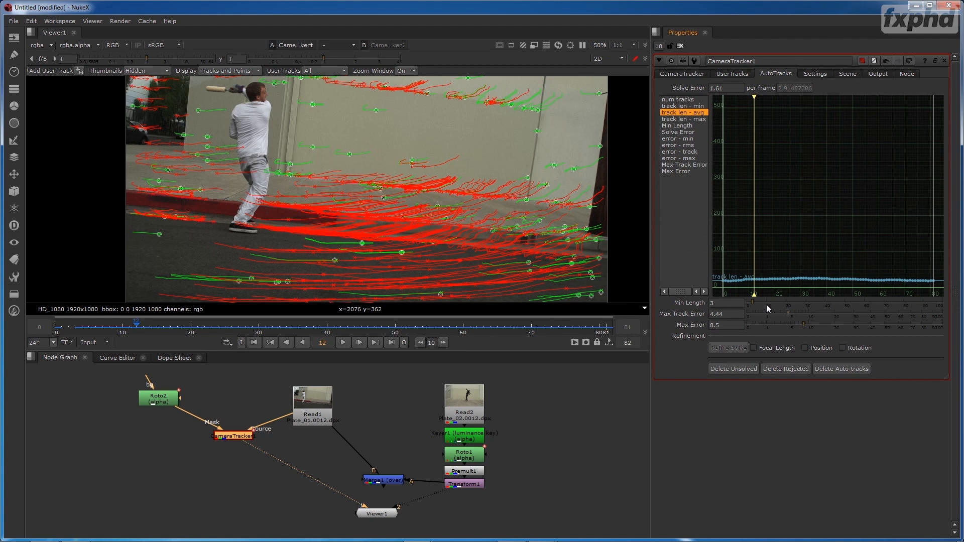
left_click_drag(754, 302, 799, 327)
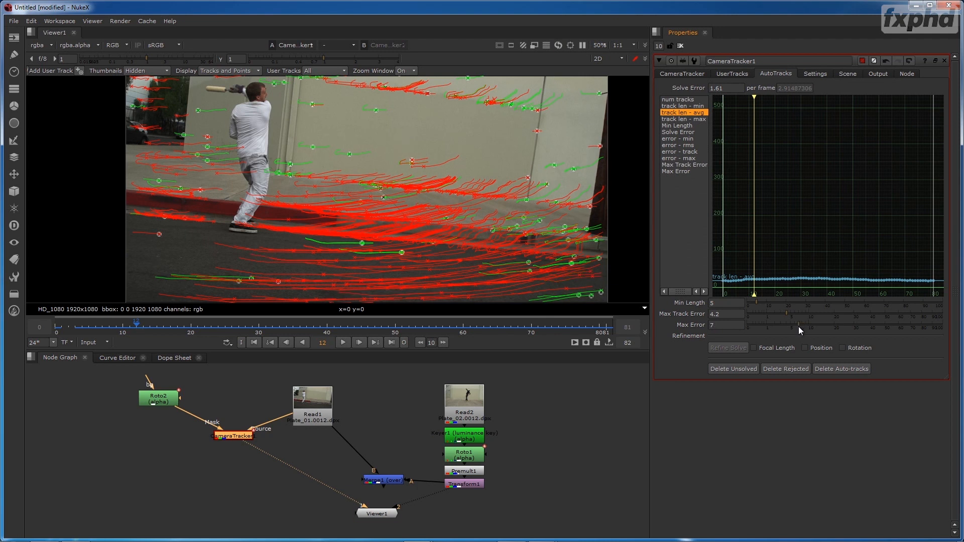
left_click(742, 371)
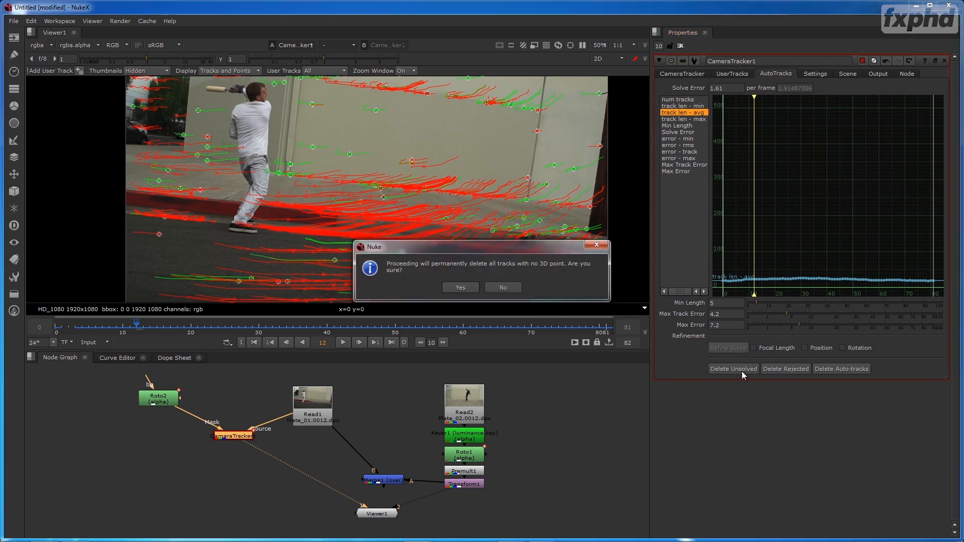
left_click(457, 288)
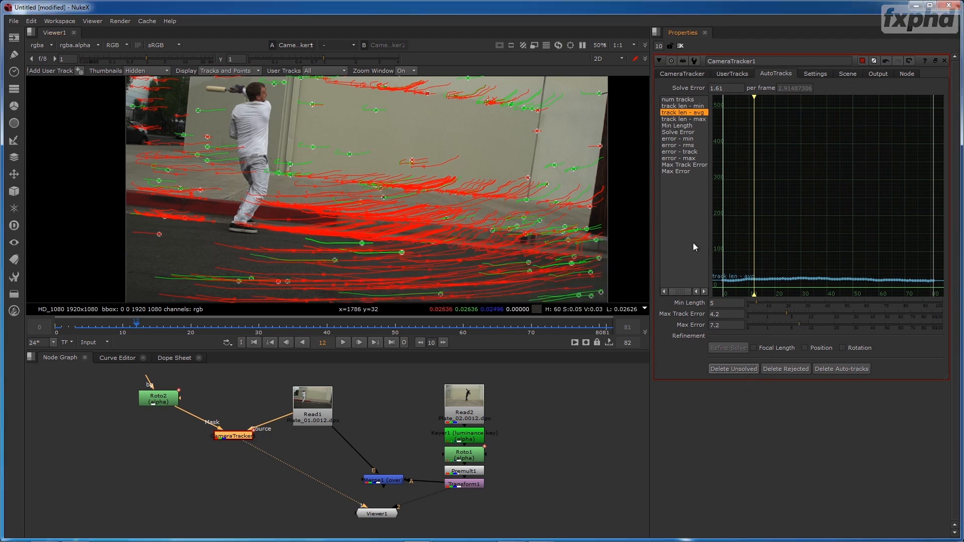
- Update the camera solve across the input range after the unsolved-track cleanup
left_click(673, 73)
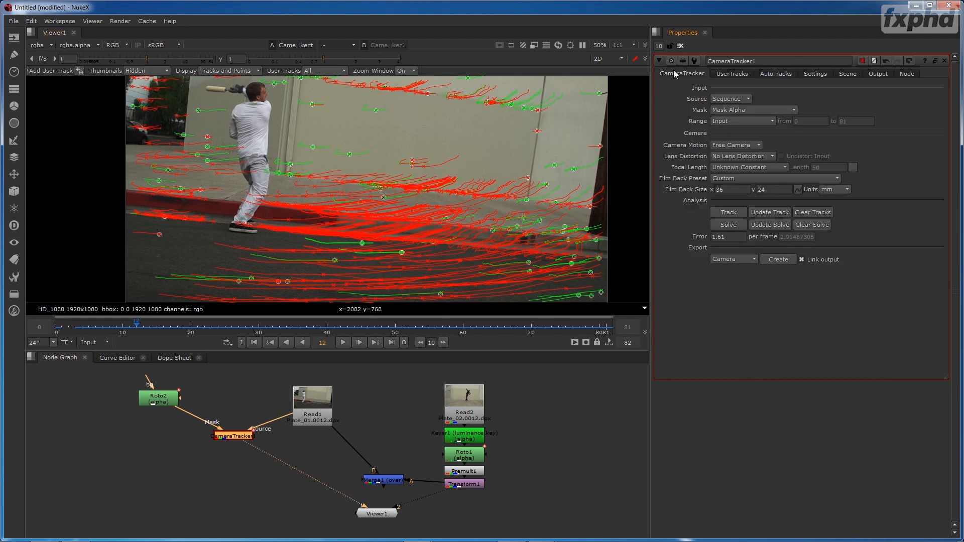
left_click(767, 225)
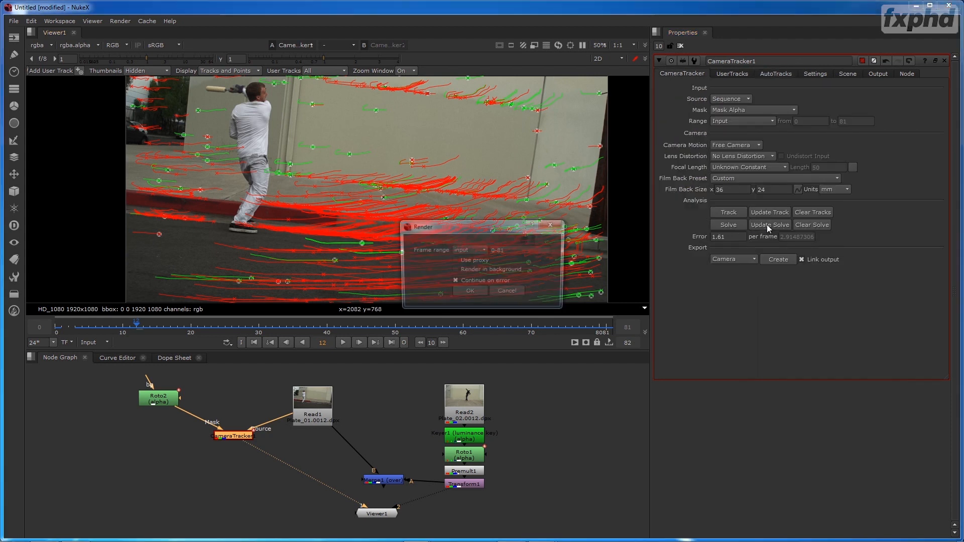
left_click(473, 291)
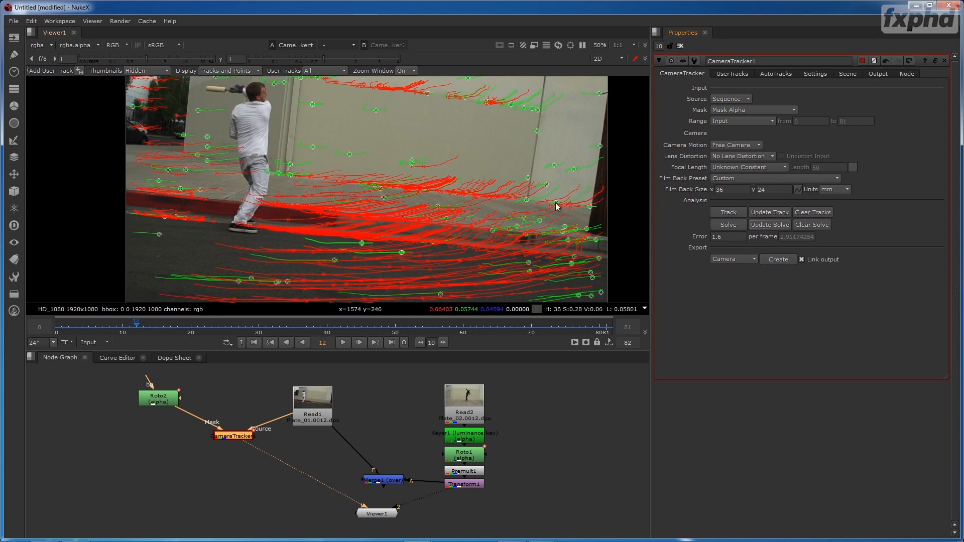
- Permanently delete all rejected tracks marked red in the CameraTracker's AutoTracks
left_click(732, 73)
left_click(773, 74)
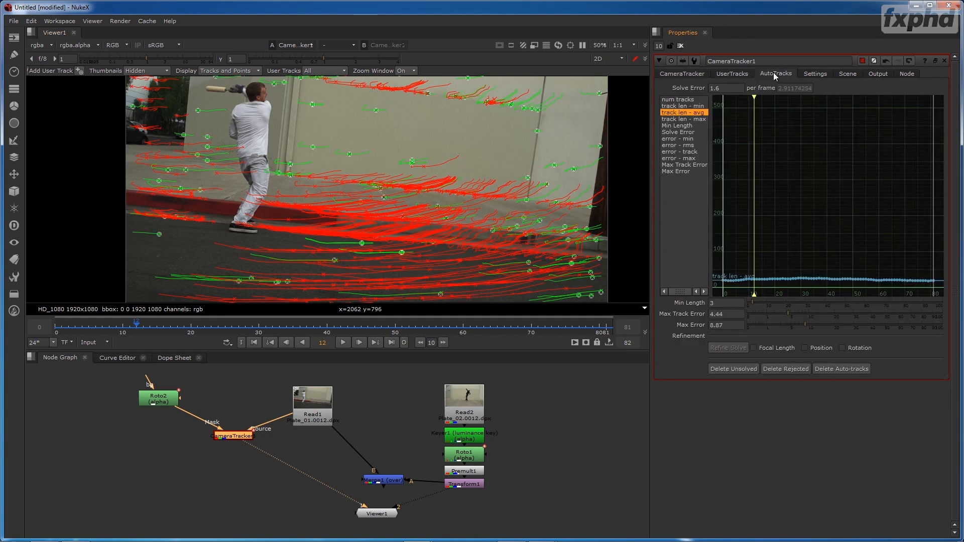
left_click(786, 370)
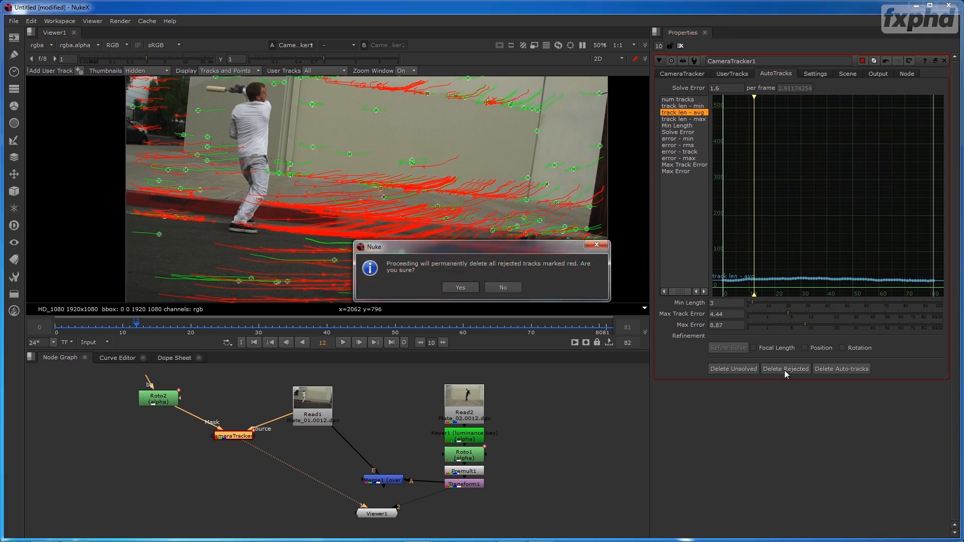
left_click(463, 288)
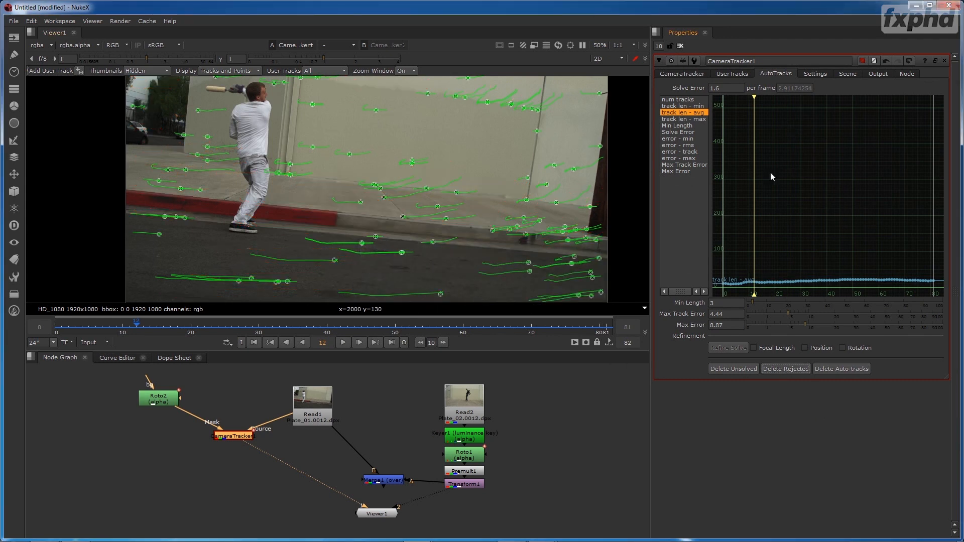
- Limit the maximum track error to 3.4 and maximum error to 6.4, remove the rejected tracks, and update the solve
left_click_drag(805, 324, 786, 315)
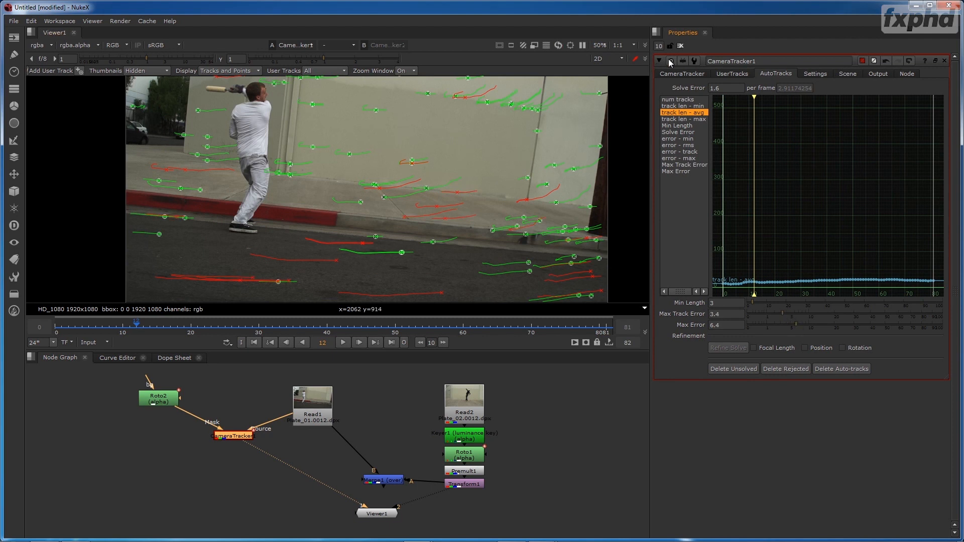
left_click(679, 74)
left_click(771, 227)
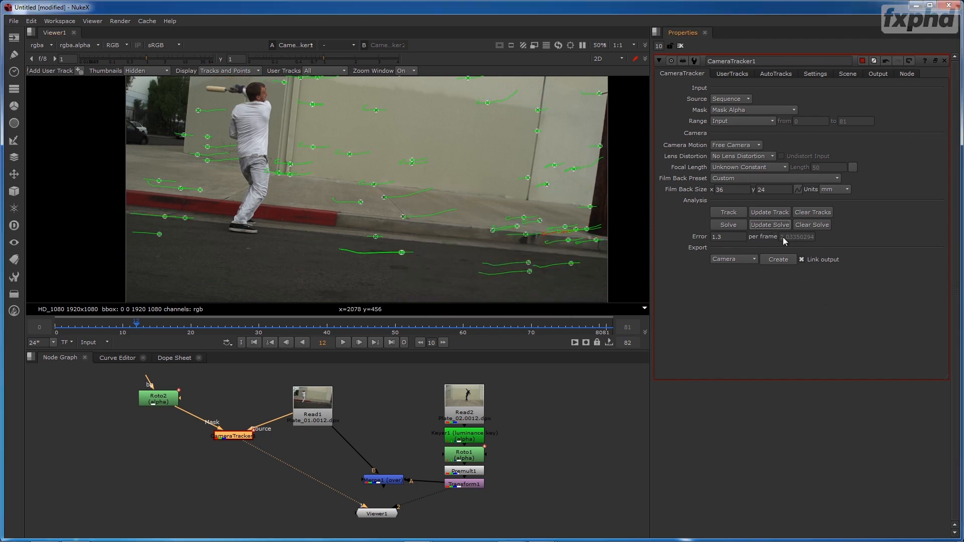
- Lower the maximum track error further and delete the tracks it rejects
left_click(776, 73)
left_click(776, 313)
left_click(786, 369)
left_click(696, 75)
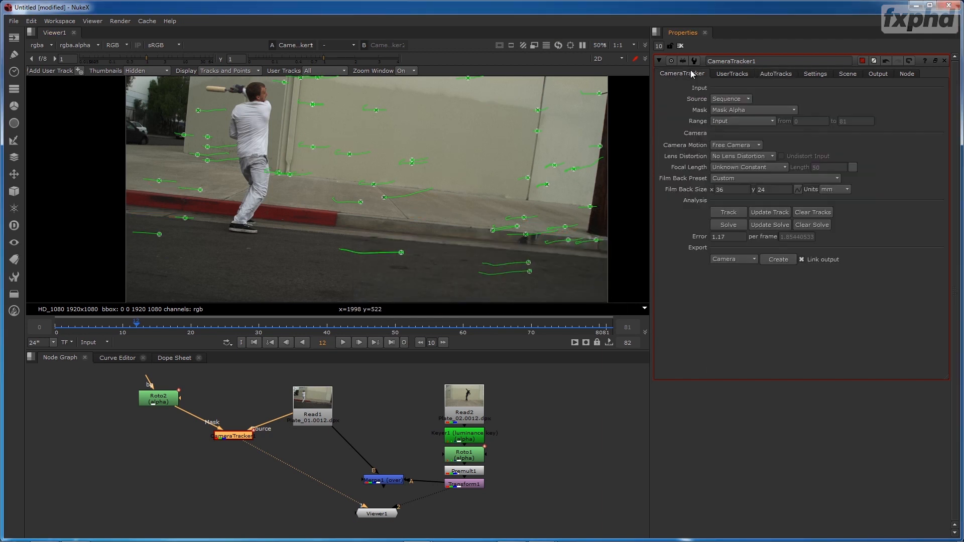
- Update the camera solve for the input range and view the remaining tracks on the whole plate at frame 64
left_click(764, 226)
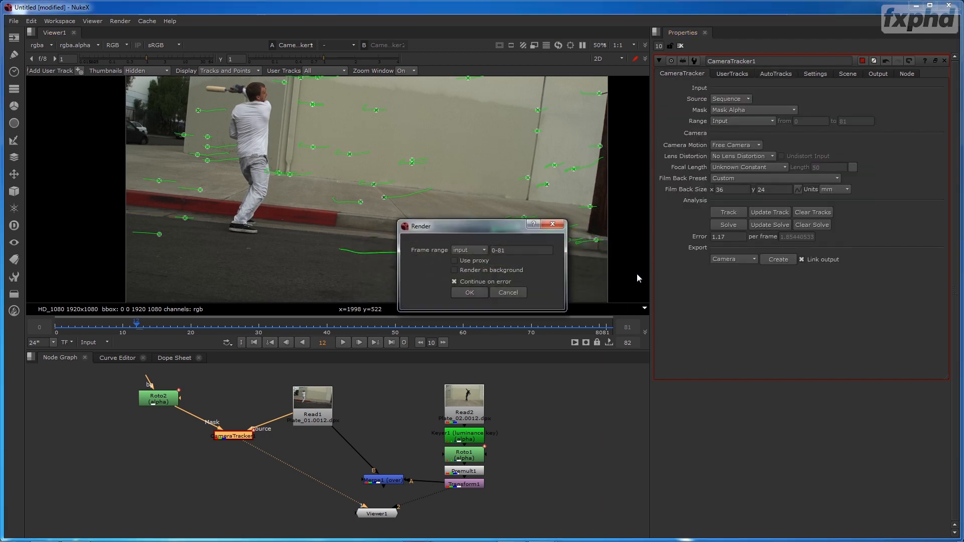
left_click(469, 293)
scroll(420, 297, "down", 1)
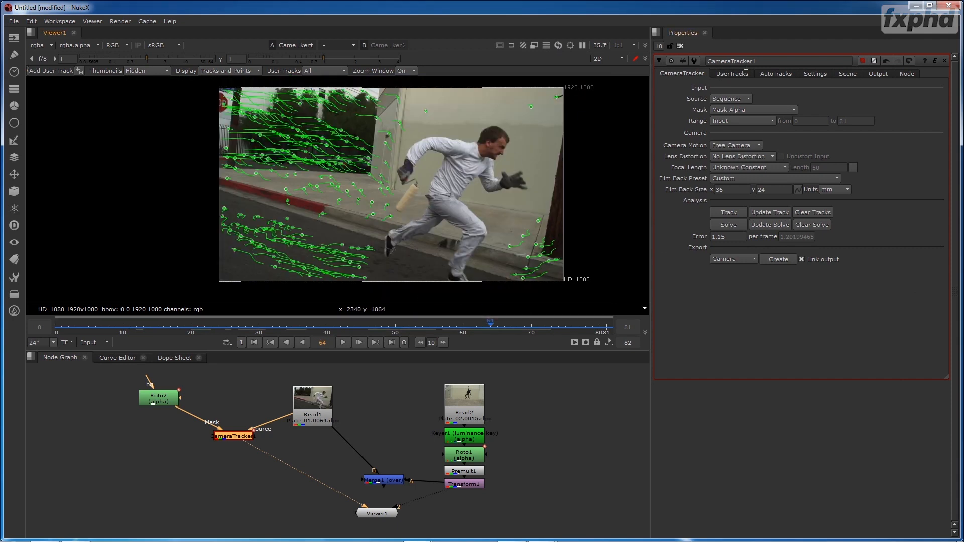
- Set the maximum track error to 1.5 and maximum error to 3.1, and permanently delete the rejected tracks
left_click(771, 74)
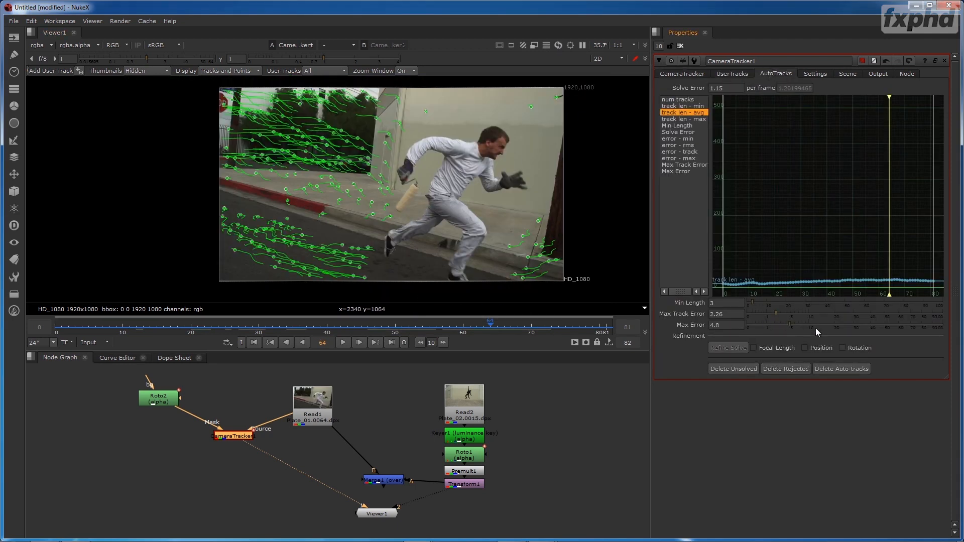
left_click_drag(785, 329, 771, 321)
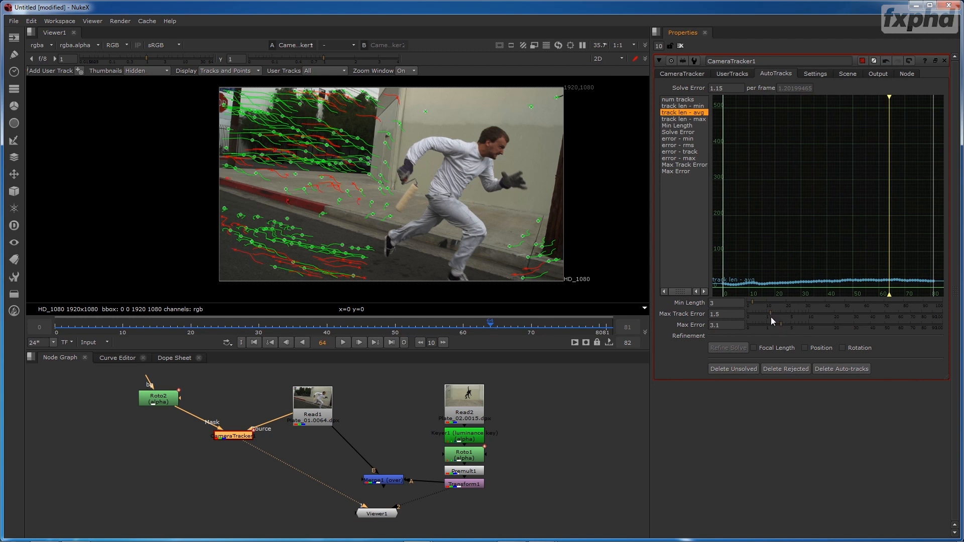
left_click(789, 369)
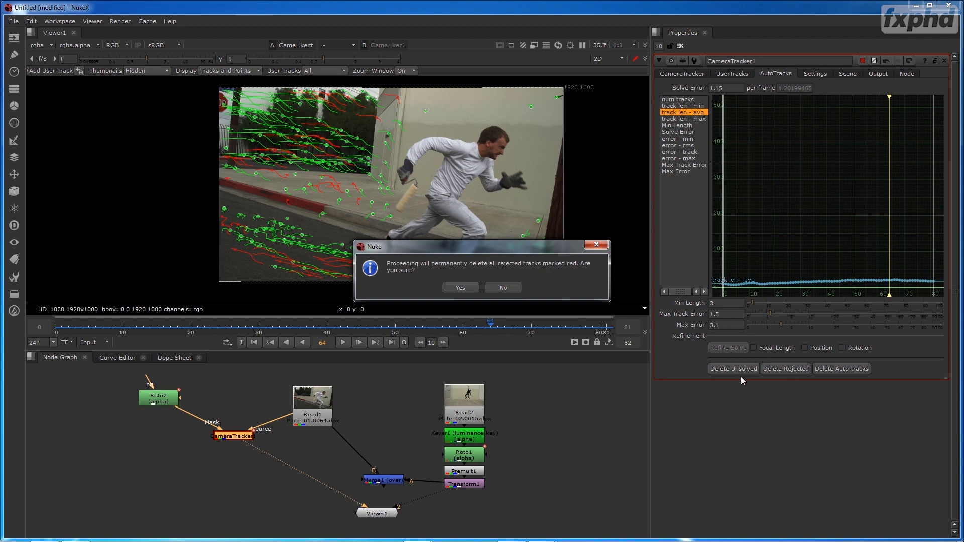
left_click(462, 289)
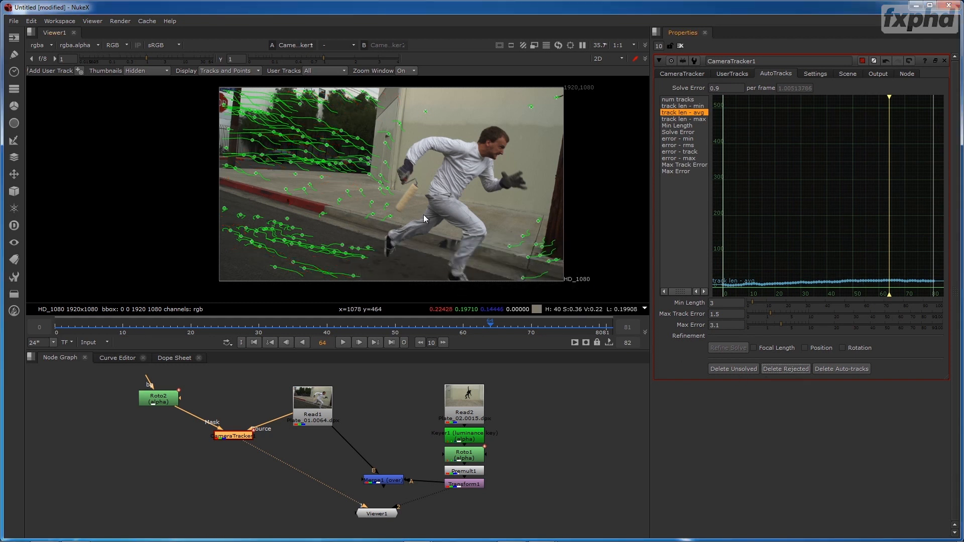
- Update the camera solve over frames 0-81 and check the resulting solve error and AutoTracks curve
left_click(682, 73)
left_click(776, 225)
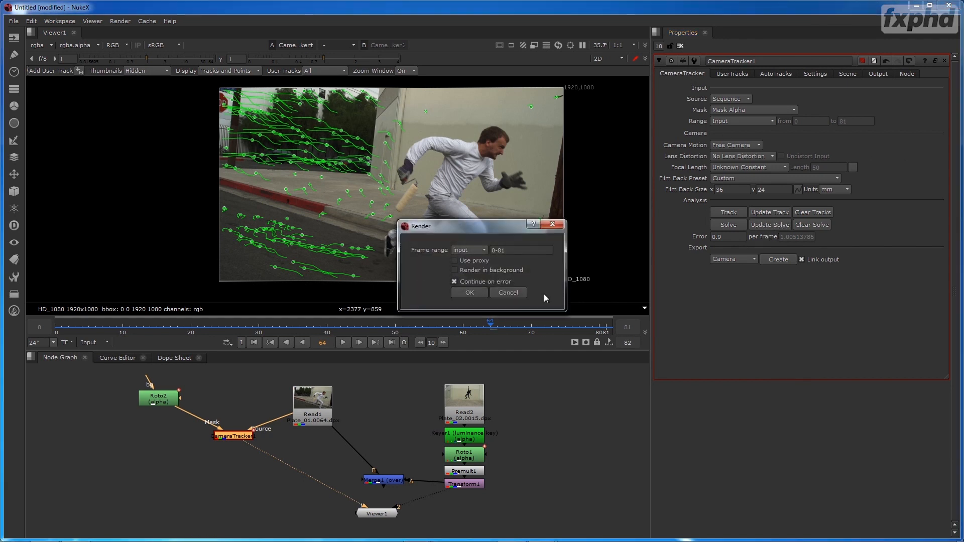
left_click(470, 292)
left_click(496, 294)
mouse_move(741, 241)
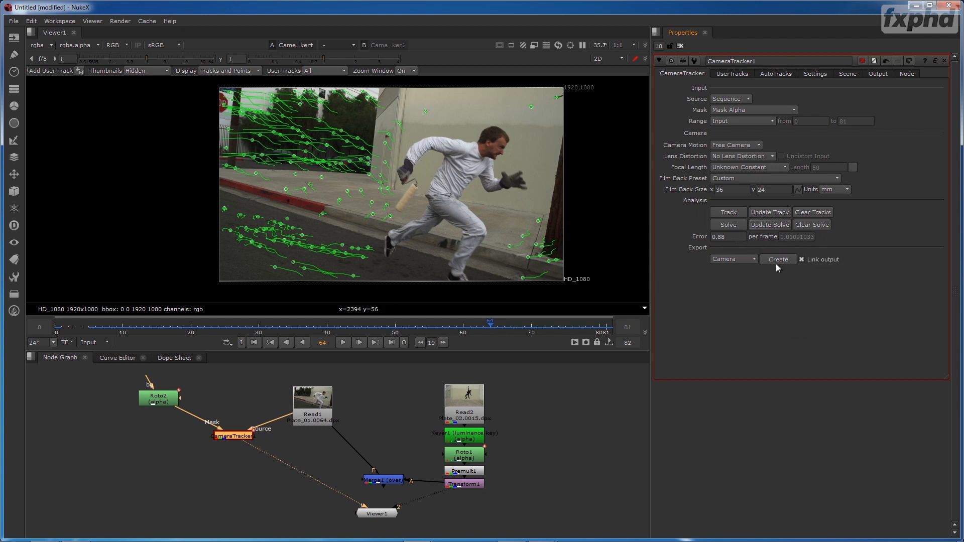
left_click(774, 74)
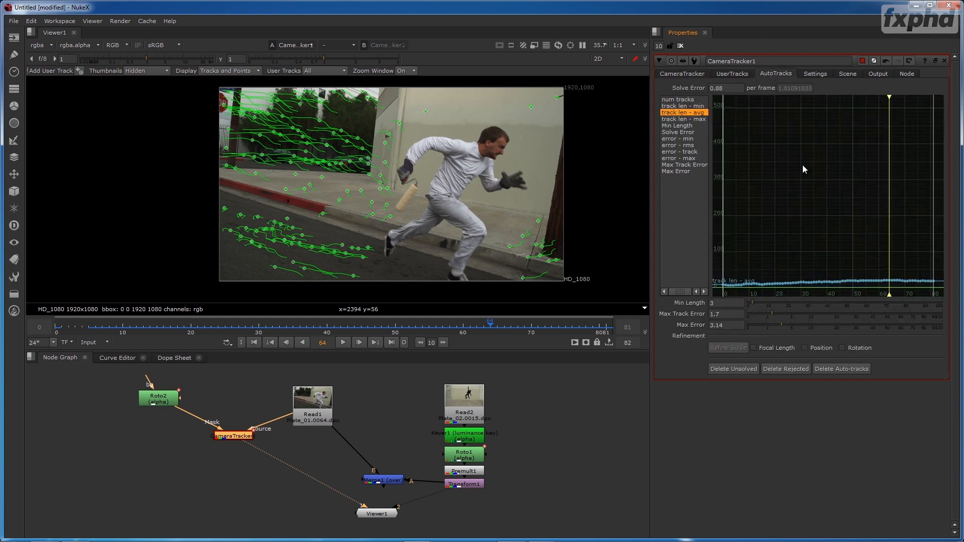
left_click(682, 74)
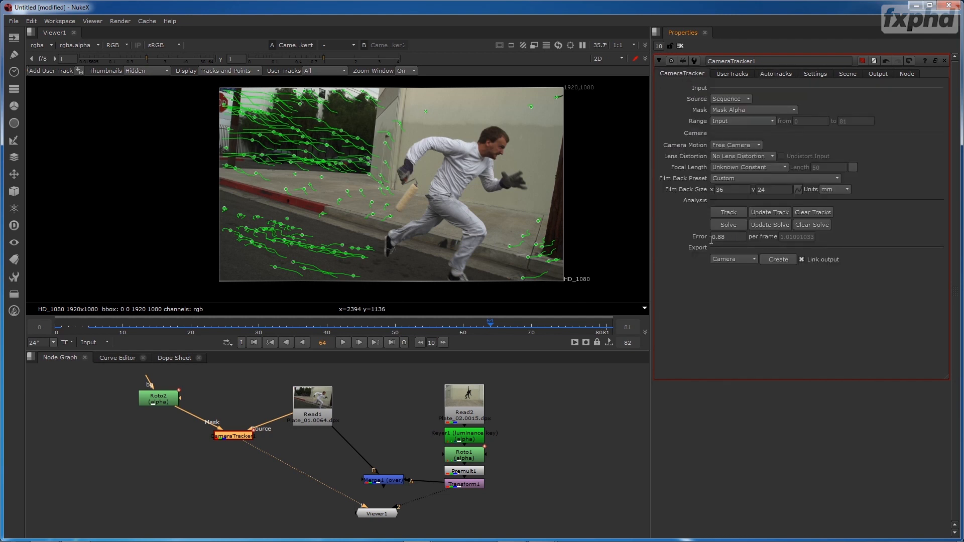
- Go to frame 39 and inspect the solved point cloud in the 3D view
mouse_move(313, 330)
left_mouse_down()
mouse_move(89, 325)
mouse_move(321, 333)
left_mouse_up()
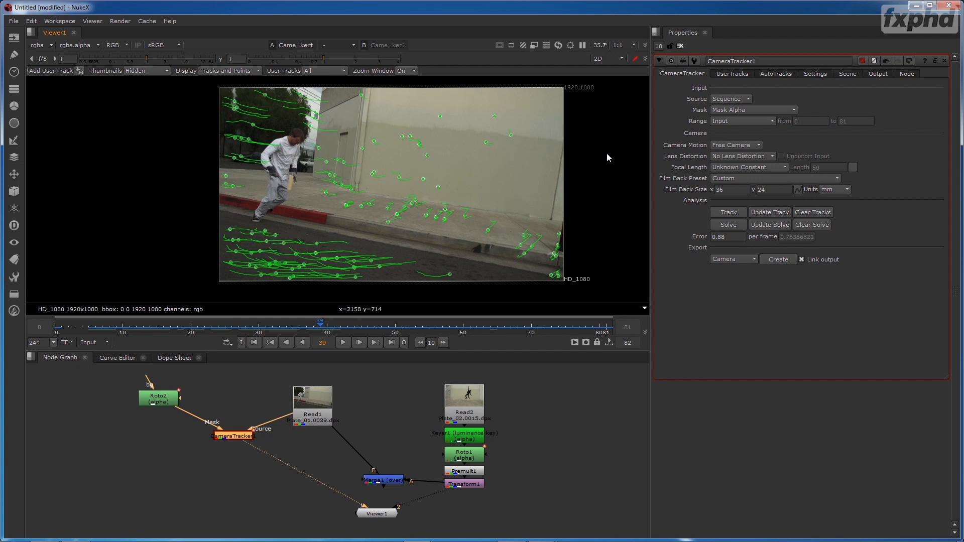
key("Tab")
left_click_drag(606, 153, 379, 250)
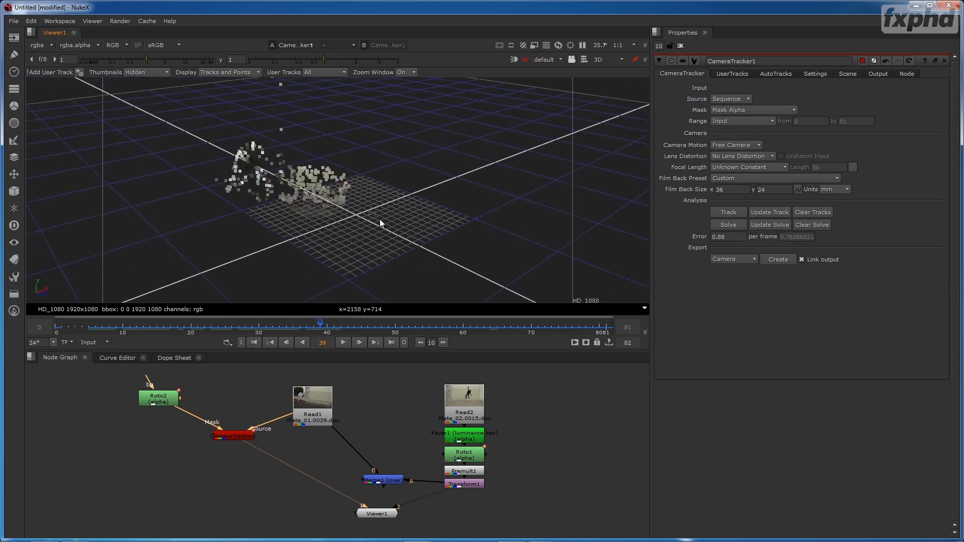
- Set the ground plane to the selected tracks on the road surface in the 2D view, and check the point cloud's alignment in 3D
key("Tab")
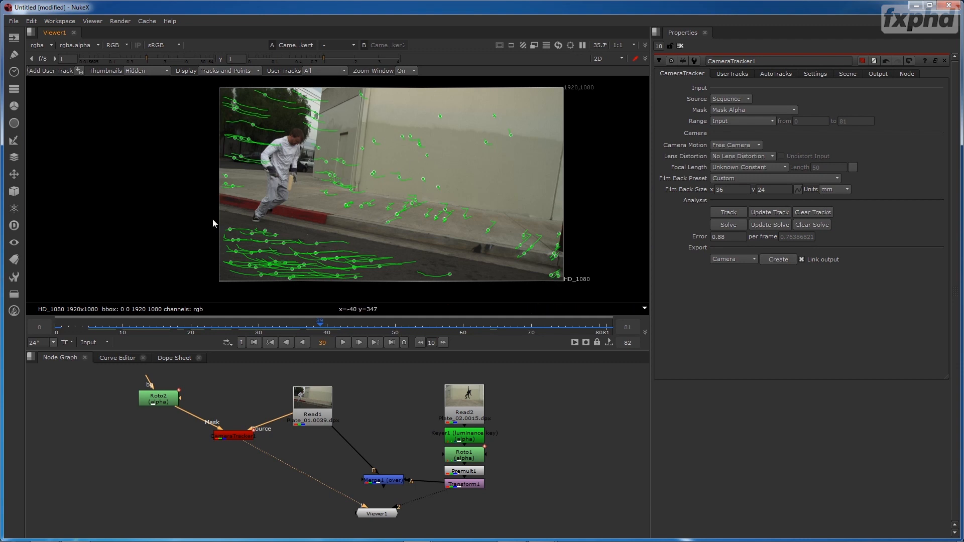
left_click_drag(197, 216, 382, 305)
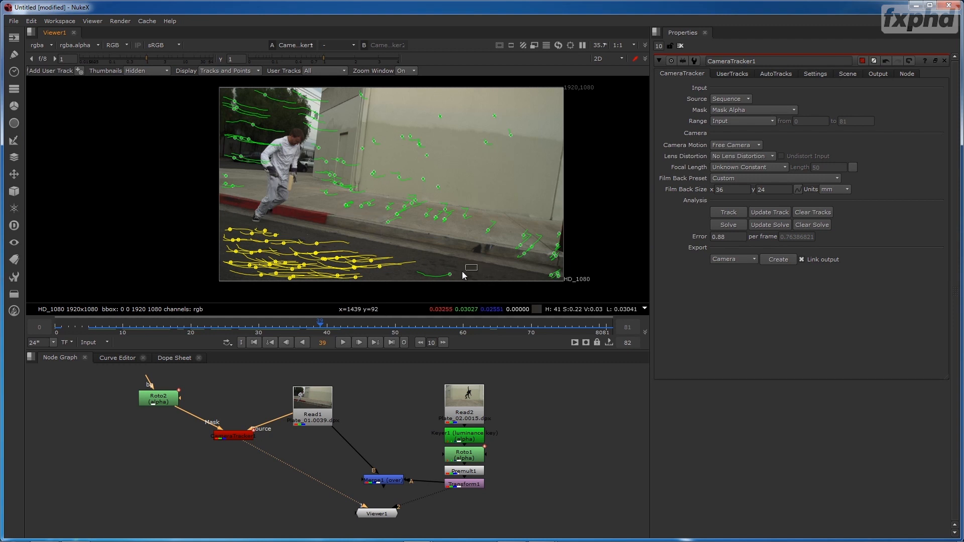
right_click(341, 266)
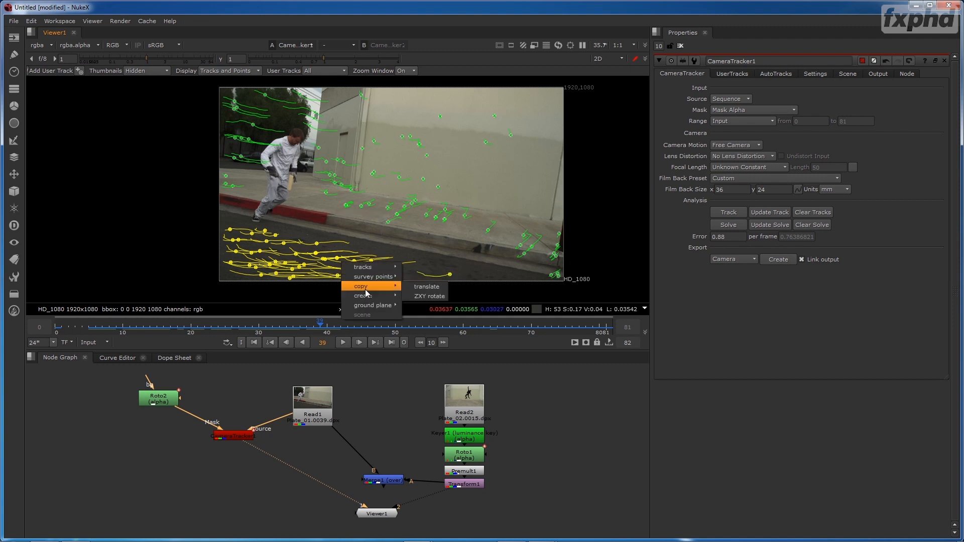
mouse_move(384, 306)
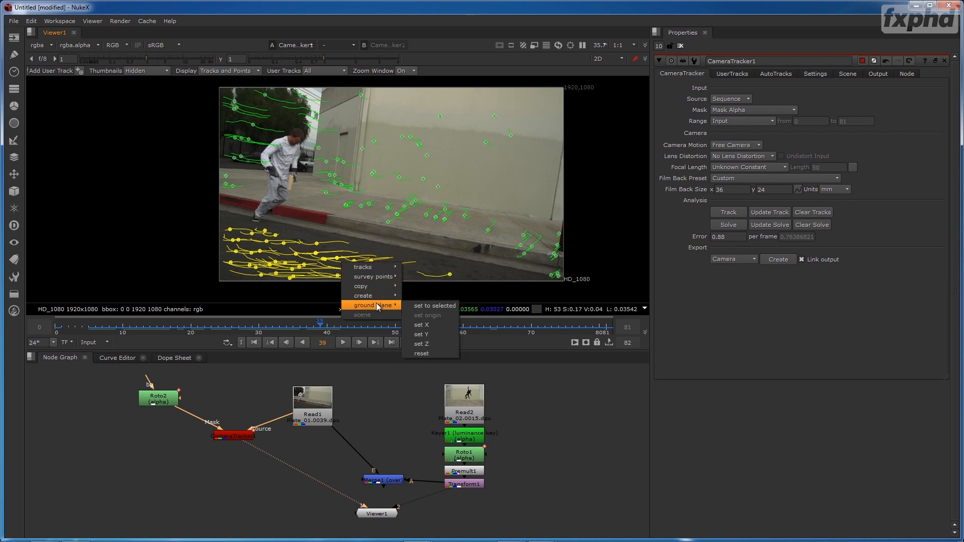
left_click(426, 307)
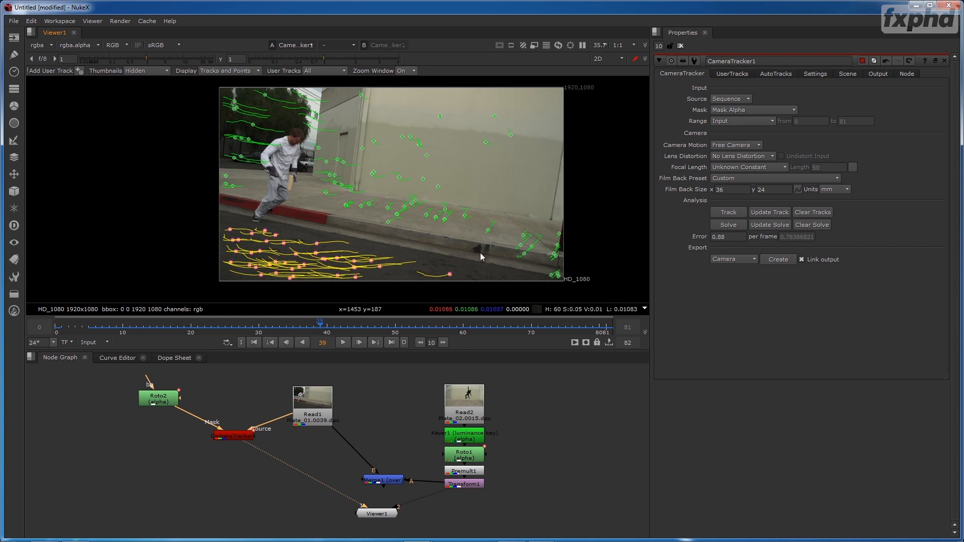
key("Tab")
left_click_drag(309, 225, 391, 195)
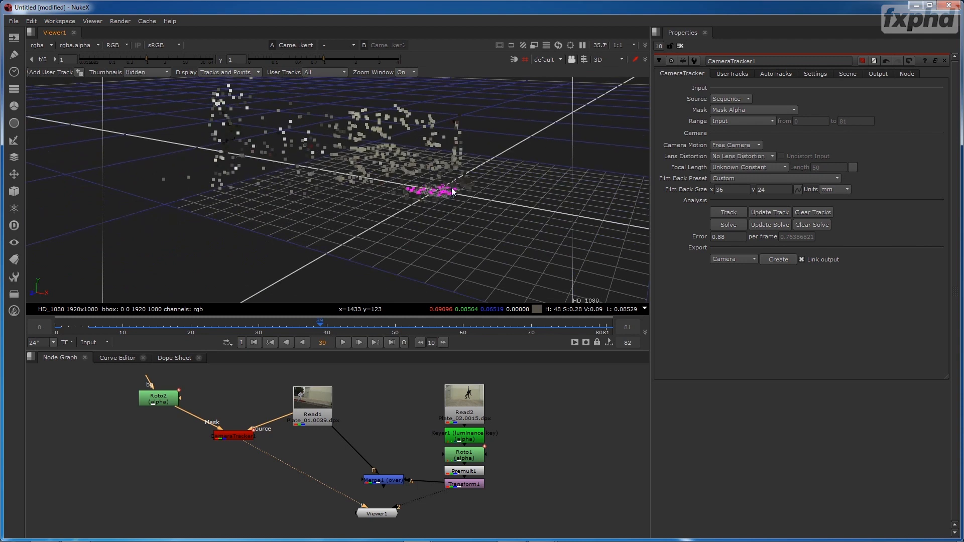
- At frame 63, set the ground plane to the selected tracks on the road in the 2D view, and check the point cloud's alignment in 3D
key("Tab")
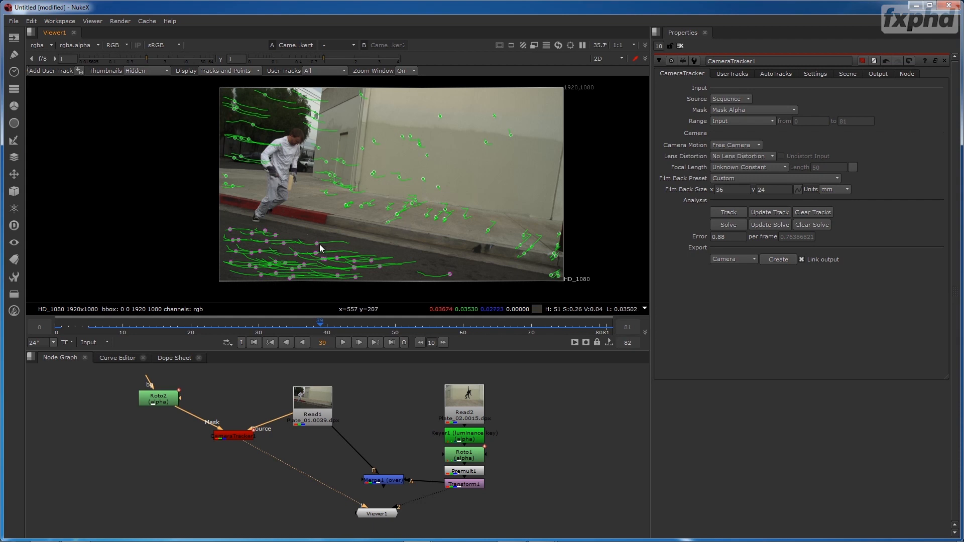
left_click(484, 326)
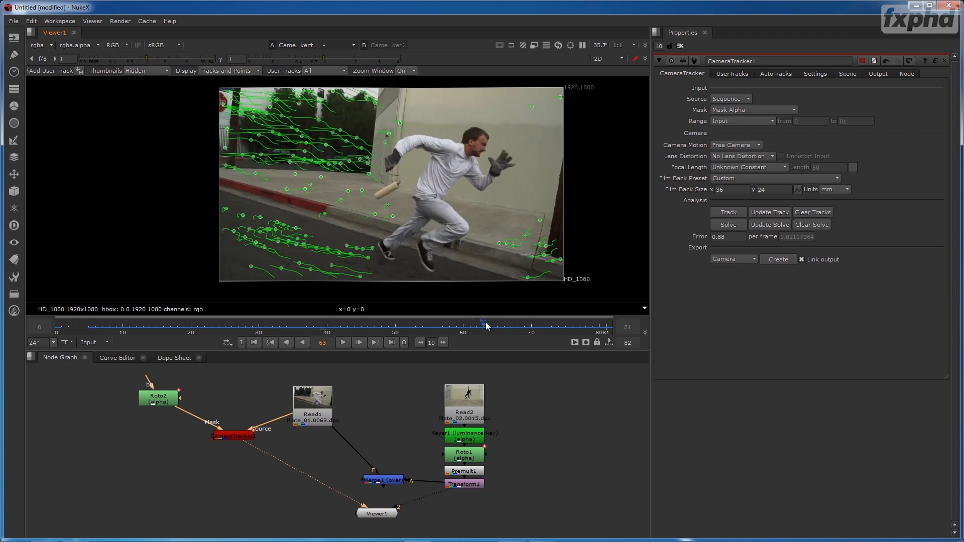
left_click_drag(204, 208, 312, 291)
left_click_drag(305, 221, 369, 284)
right_click(356, 250)
mouse_move(376, 289)
left_click(439, 290)
key("Tab")
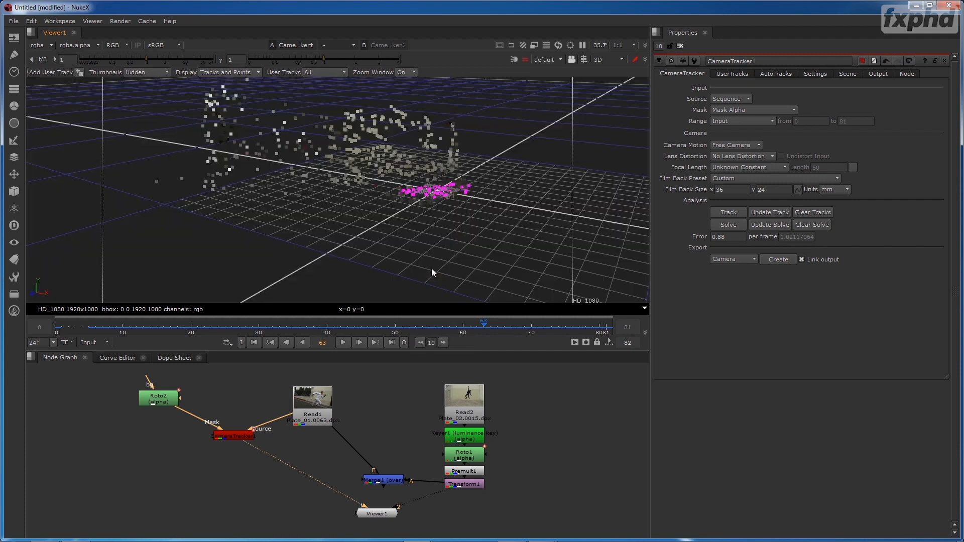
scroll(442, 236, "up", 5)
left_click_drag(320, 268, 432, 201)
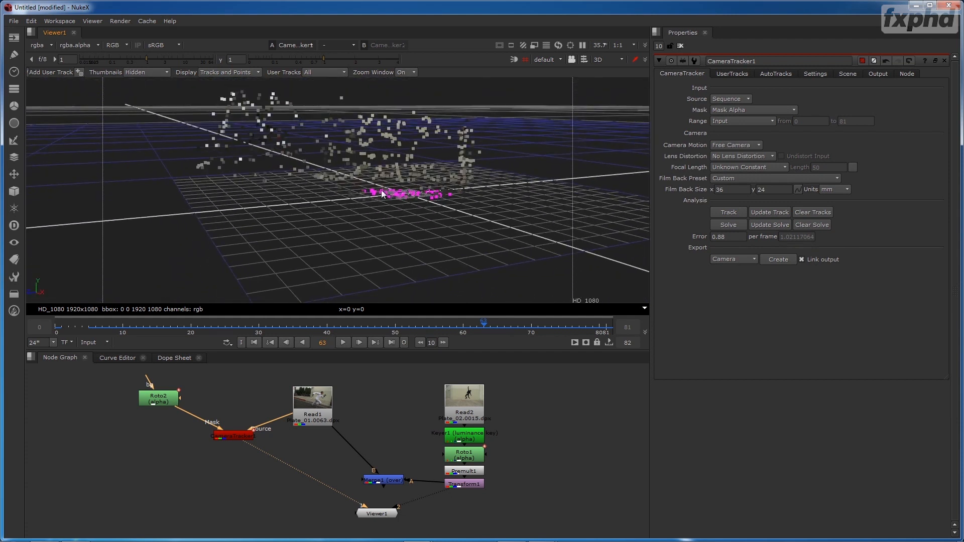
- Select the road tracks in the 2D view and compare them with the ground-plane points in 3D
key("Tab")
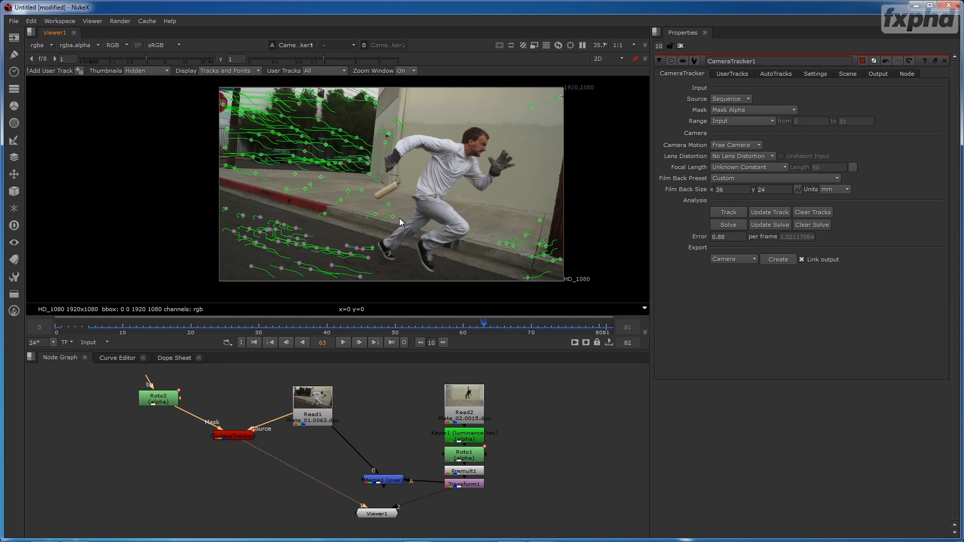
left_click_drag(184, 199, 314, 289)
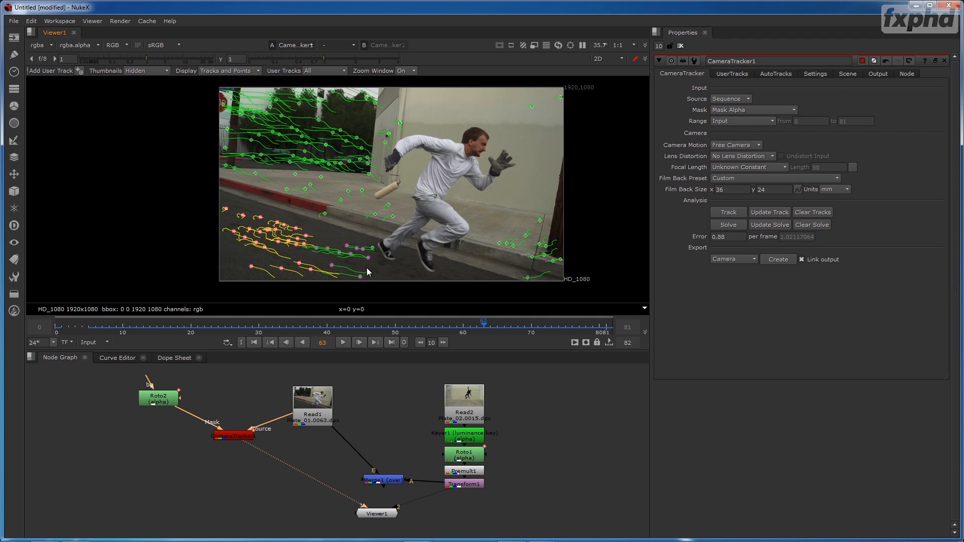
key("Tab")
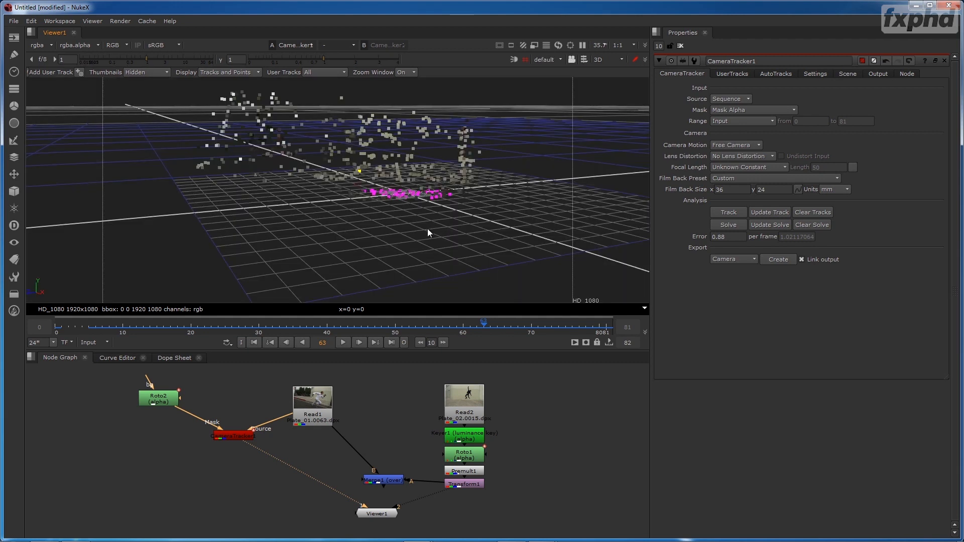
left_click_drag(373, 222, 351, 230)
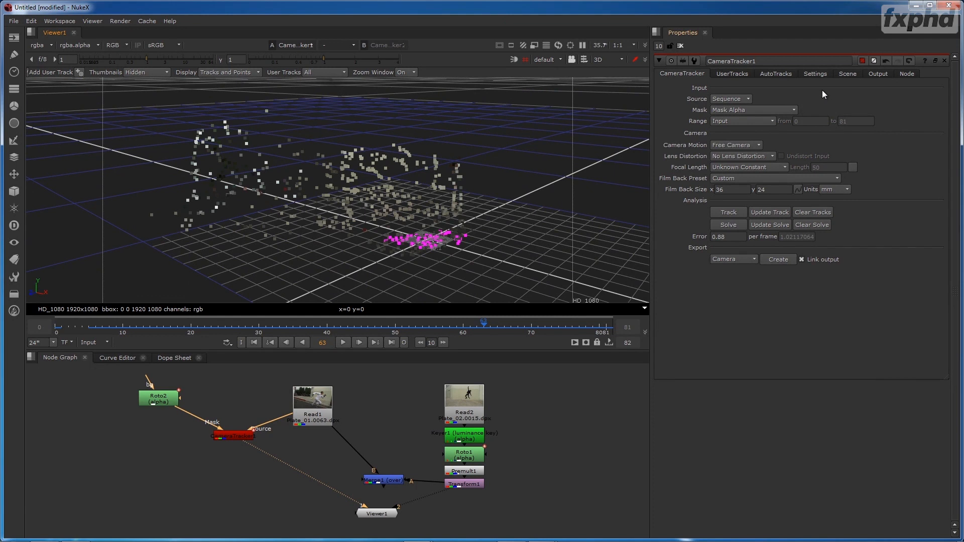
- Set the CameraTracker scene's uniform scale to 4.1 and inspect the scaled point cloud against the 3D grid
left_click(848, 75)
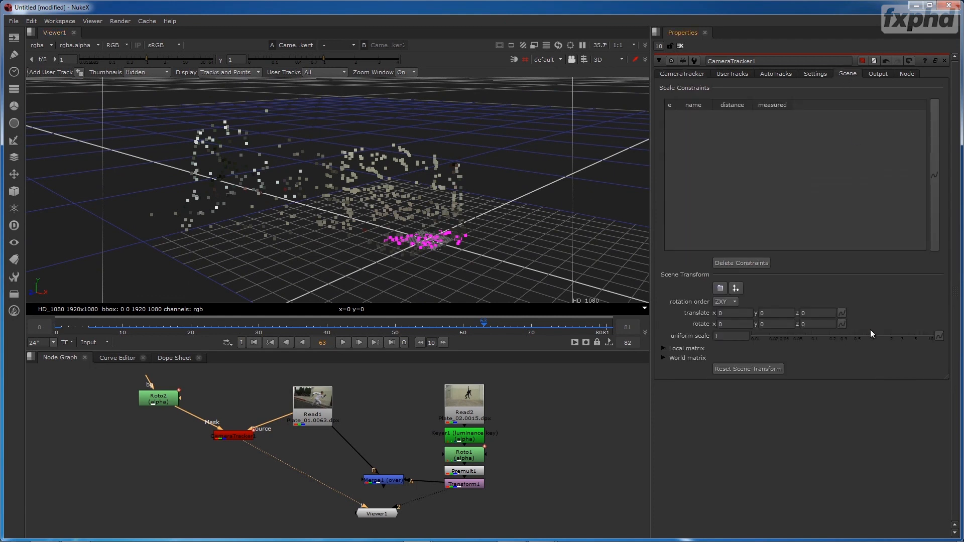
left_click_drag(876, 338, 909, 333)
scroll(440, 223, "down", 4)
left_click_drag(446, 195, 483, 223)
left_click_drag(903, 336, 911, 336)
left_click_drag(442, 183, 294, 250)
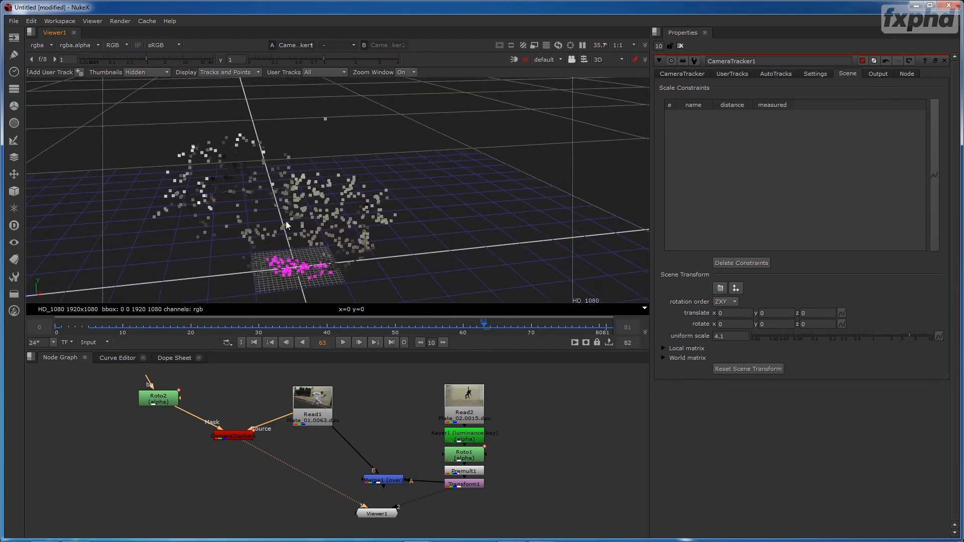
left_click_drag(354, 223, 462, 236)
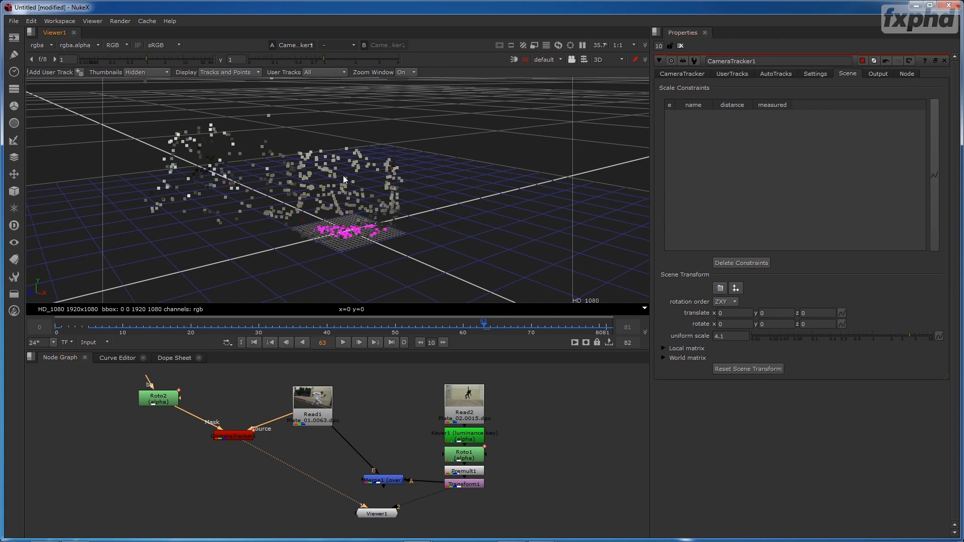
- Try exporting the solve as a linked Camera, and undo its creation
left_click(692, 74)
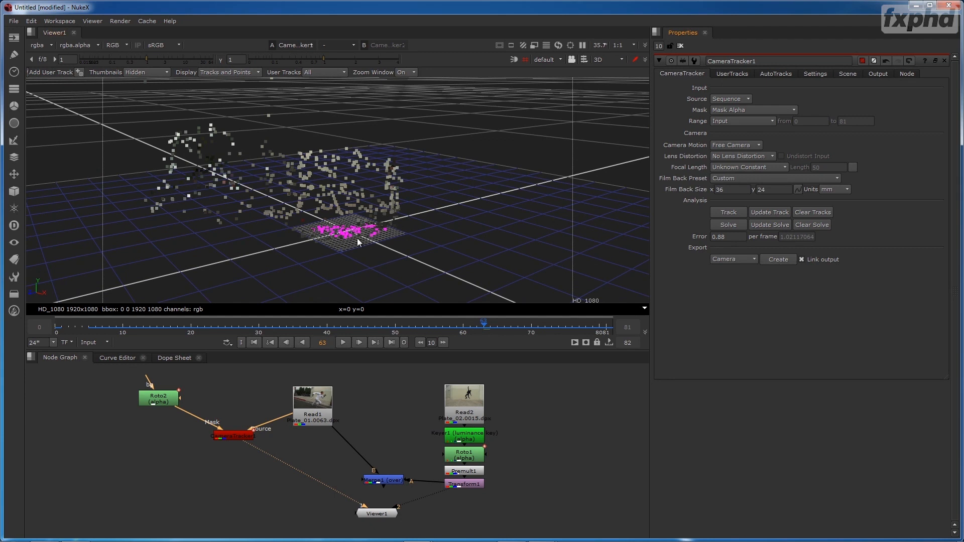
left_click_drag(354, 236, 370, 230)
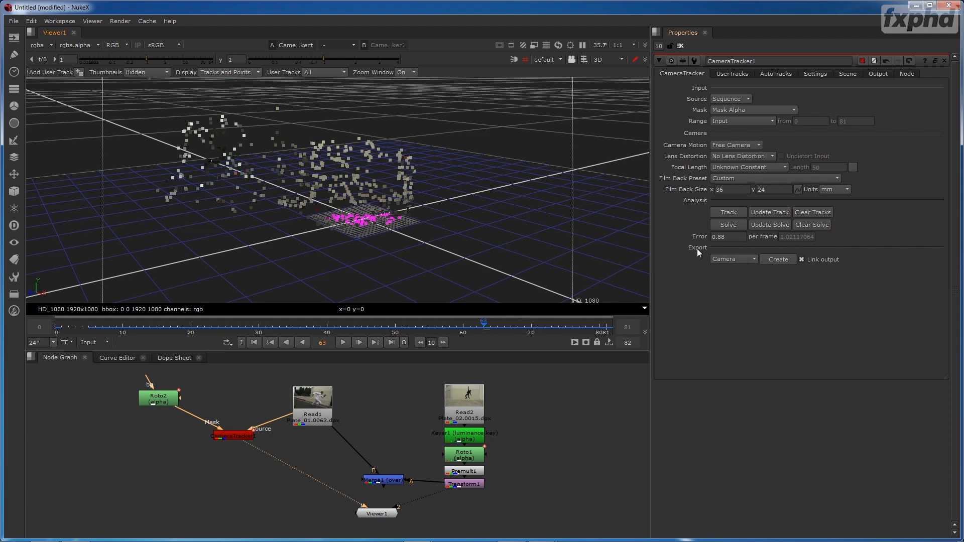
left_click(726, 261)
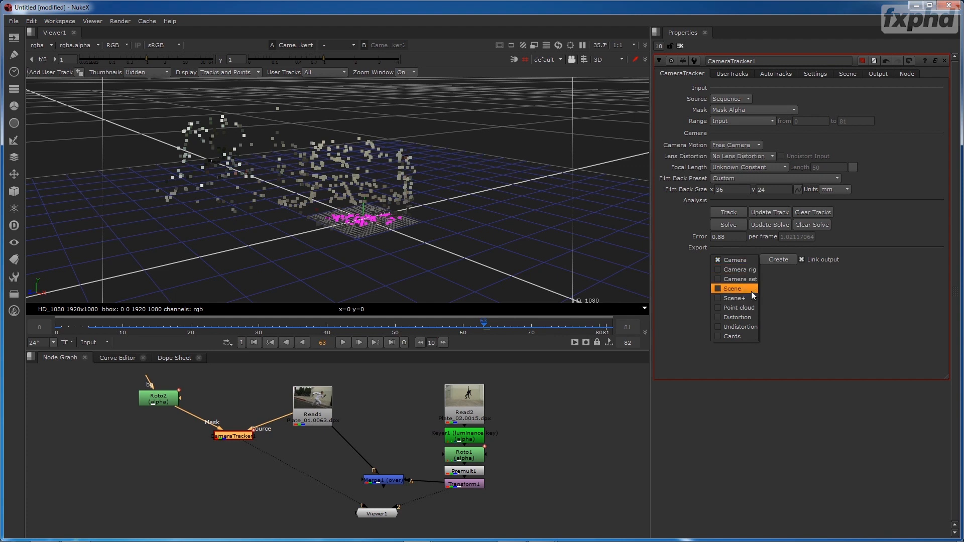
left_click(747, 261)
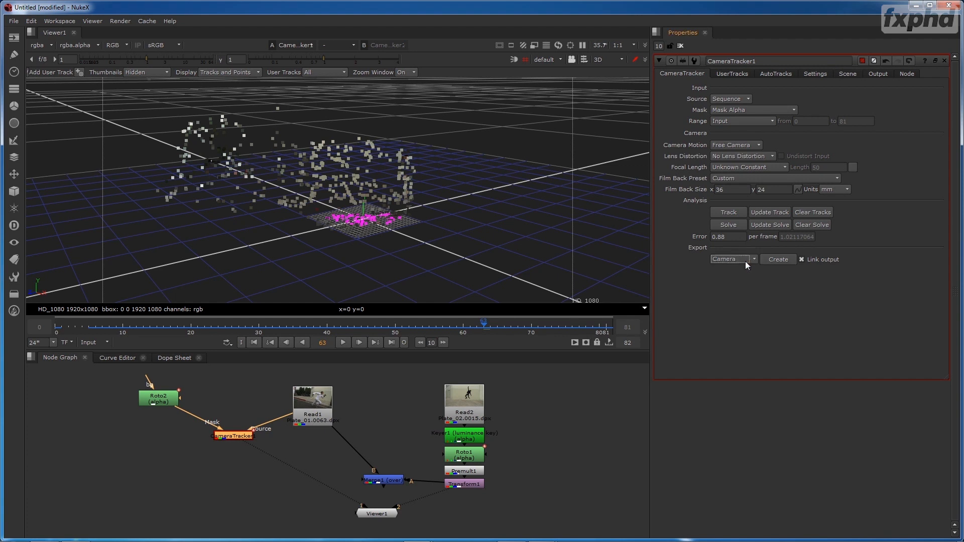
left_click(778, 260)
left_click_drag(239, 492, 178, 488)
key("ctrl+z")
key("ctrl+z")
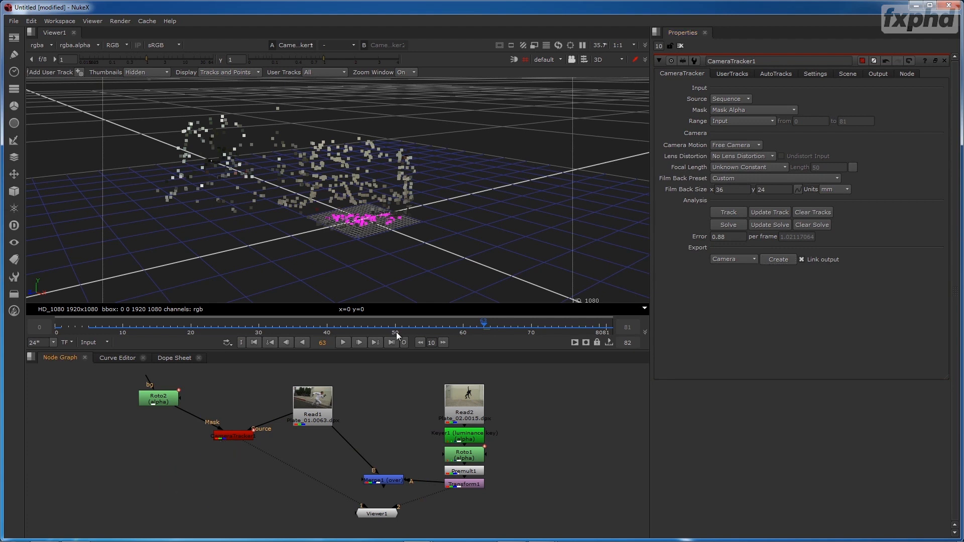
- Set the export type to Scene and create the linked camera, point cloud and scene nodes
left_click(744, 257)
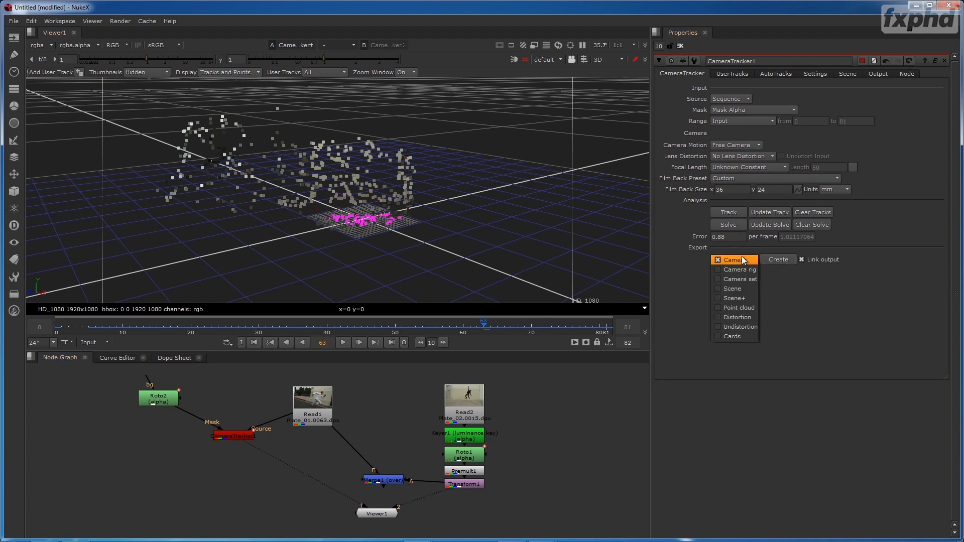
left_click(754, 295)
left_click(778, 259)
mouse_move(284, 441)
left_mouse_down()
mouse_move(390, 433)
mouse_move(365, 444)
mouse_move(281, 441)
left_mouse_up()
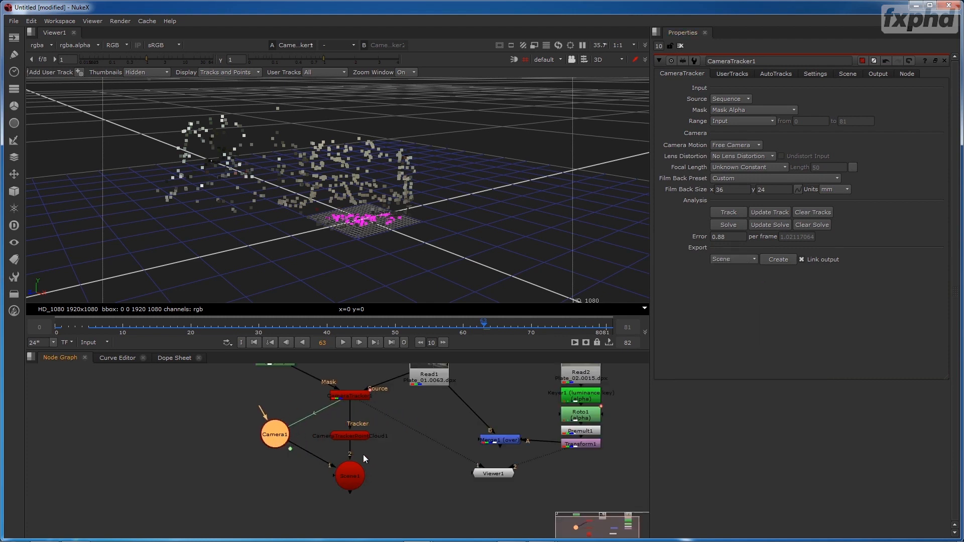
- Inspect the exported point cloud's properties and connections, and delete the linked camera, point cloud and scene nodes
left_click(357, 438)
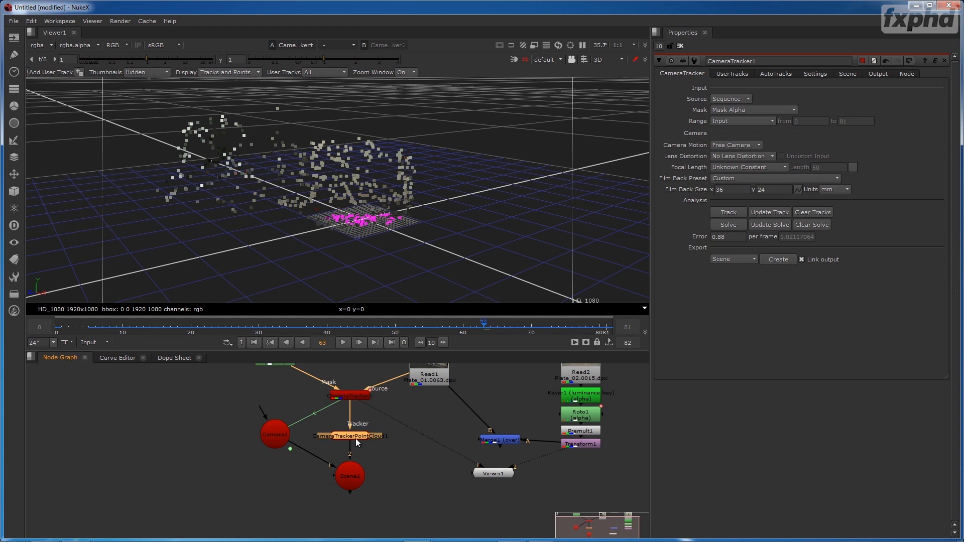
double_click(356, 440)
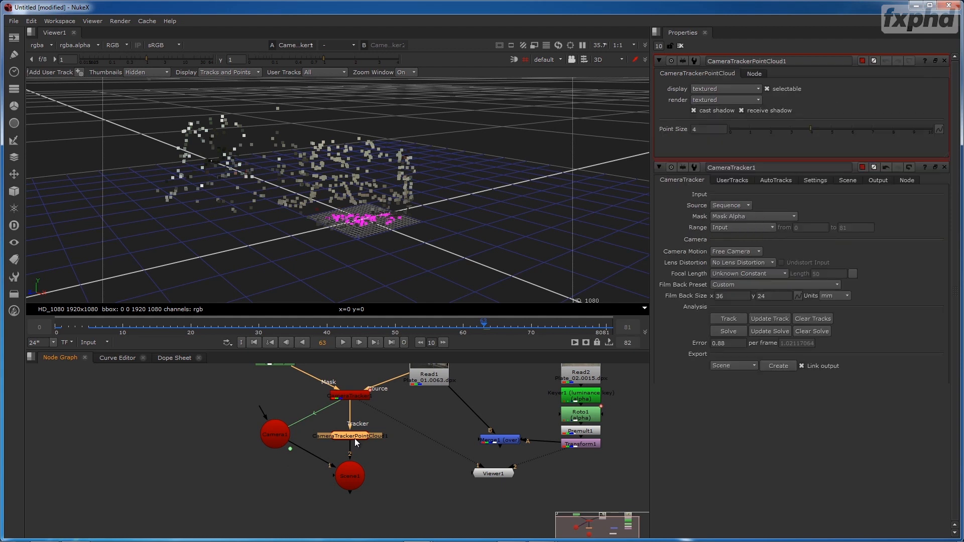
left_click(350, 472)
left_click_drag(275, 435, 405, 436)
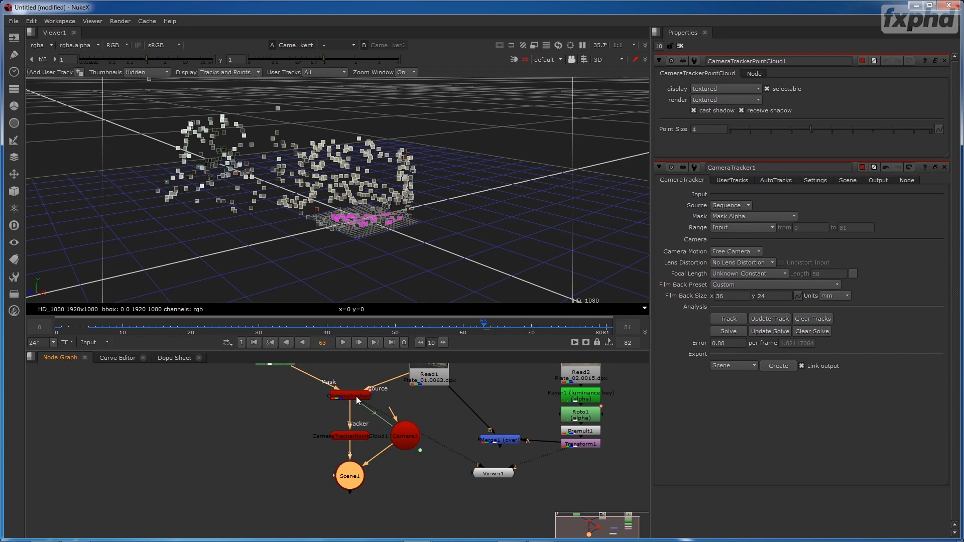
key("Delete")
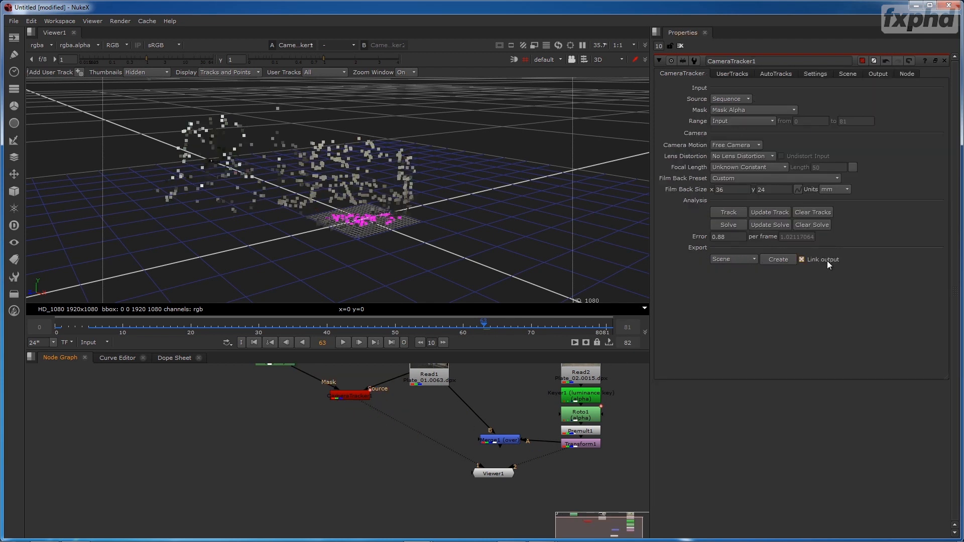
- Export the Scene again with Link output disabled, place Camera1 beside Scene1, and open the camera's properties
left_click(802, 260)
left_click(777, 260)
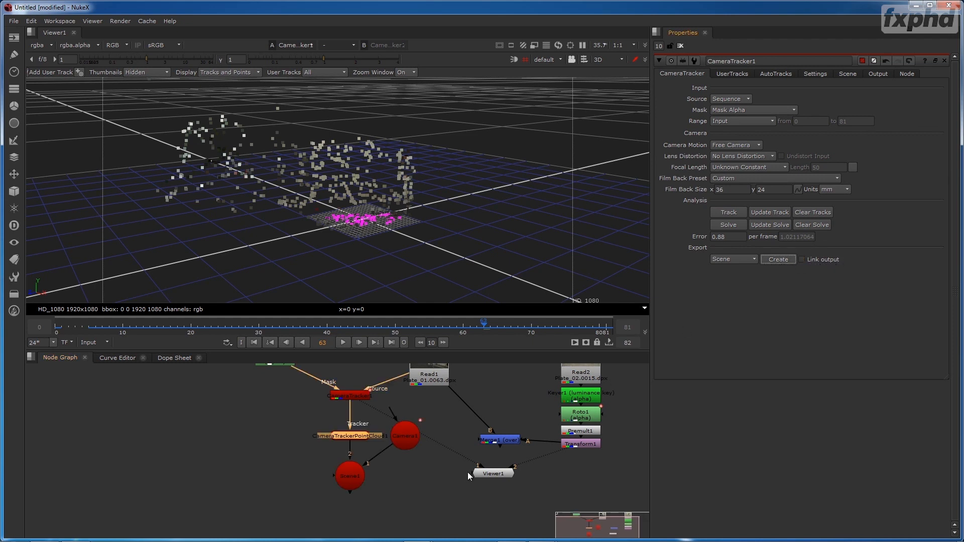
left_click_drag(396, 439, 327, 498)
left_click_drag(270, 475, 286, 483)
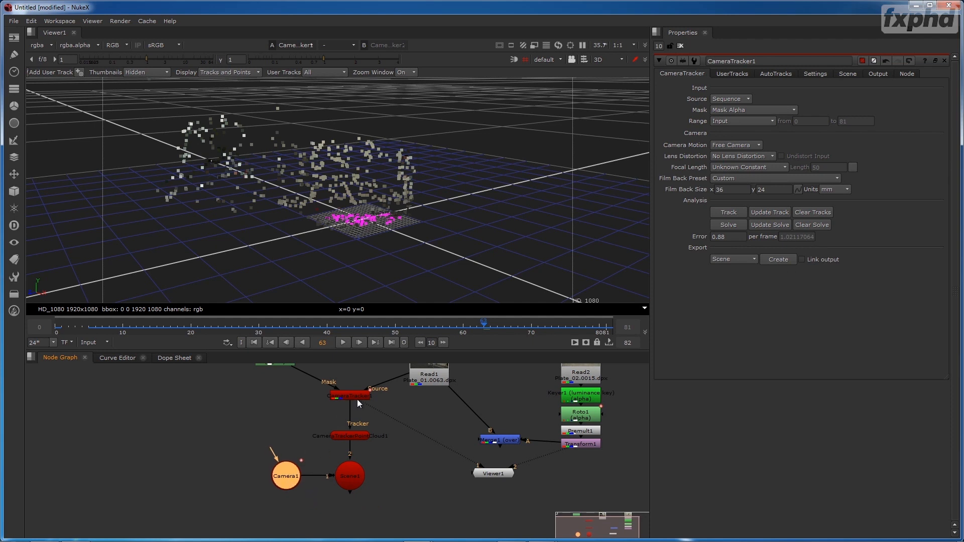
double_click(287, 477)
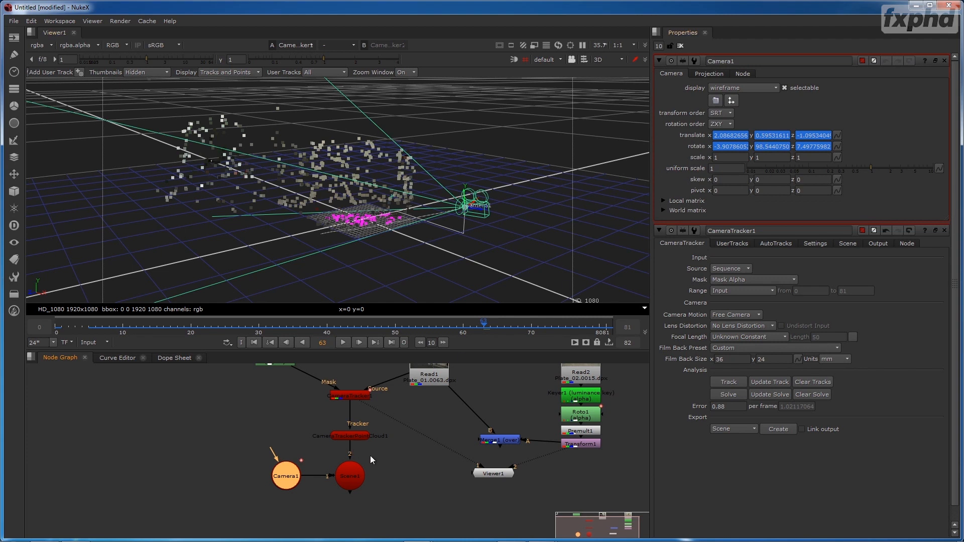
- Detach CameraTrackerPointCloud1 from CameraTracker1 and move it with Camera1 and Scene1 away from the tracker
left_click(449, 460)
left_click_drag(449, 459, 483, 432)
left_click(378, 454)
left_click_drag(397, 428, 397, 456)
left_click(328, 476)
left_click(391, 439)
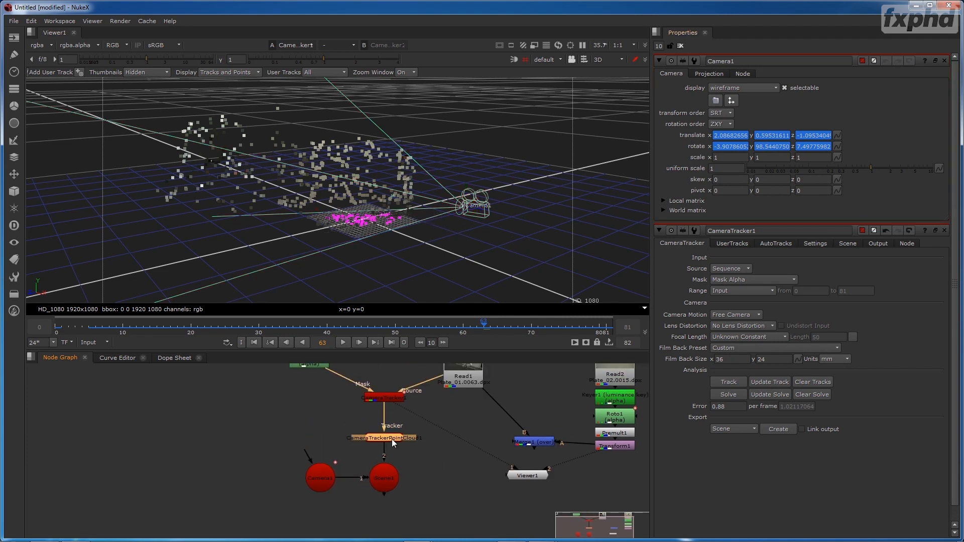
left_click_drag(282, 416, 220, 480)
- Line up CameraTracker1 beside Read1 and place Roto2 directly above it
left_click_drag(380, 401, 381, 422)
left_click_drag(301, 413, 381, 395)
left_click_drag(342, 369, 414, 446)
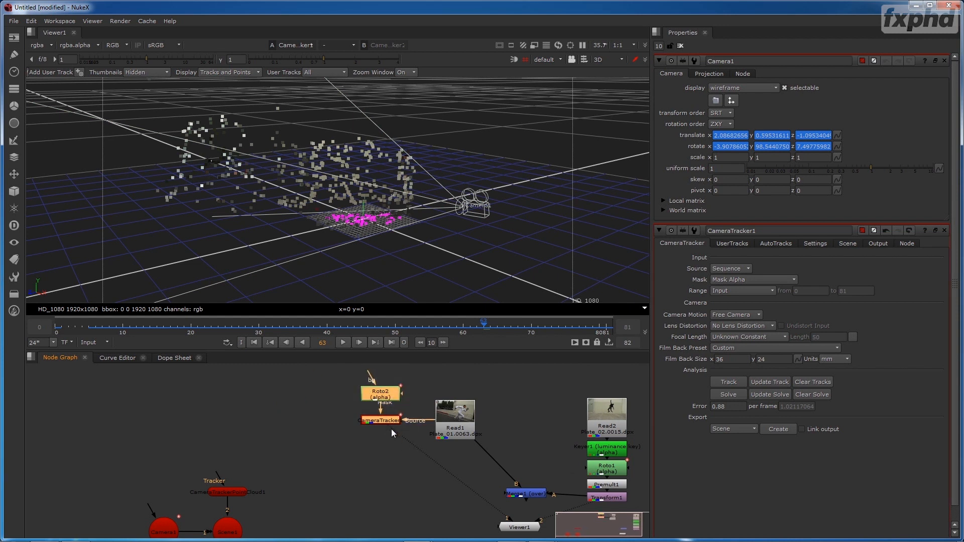
left_click_drag(384, 440, 452, 403)
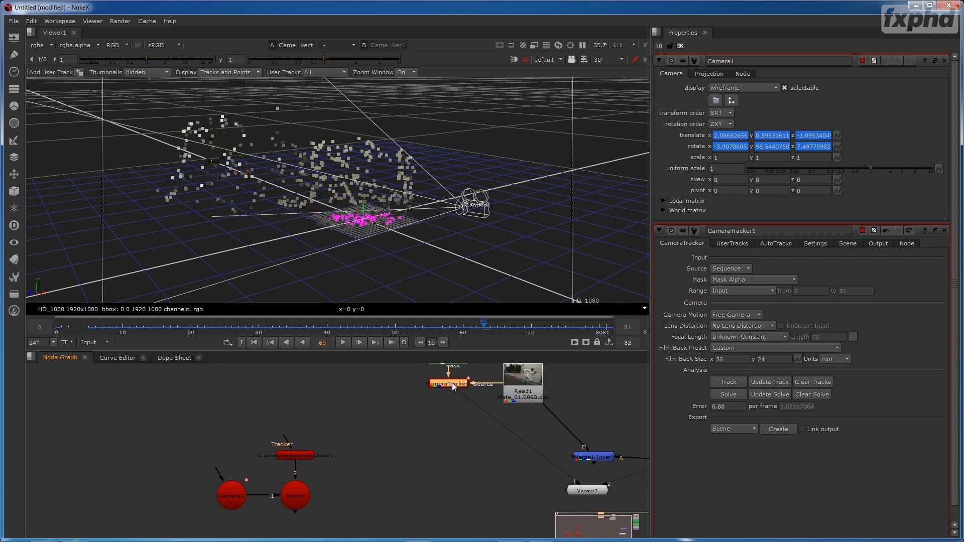
- Select the exported Camera1 and close CameraTracker1's properties so only the camera remains open
left_click(237, 499)
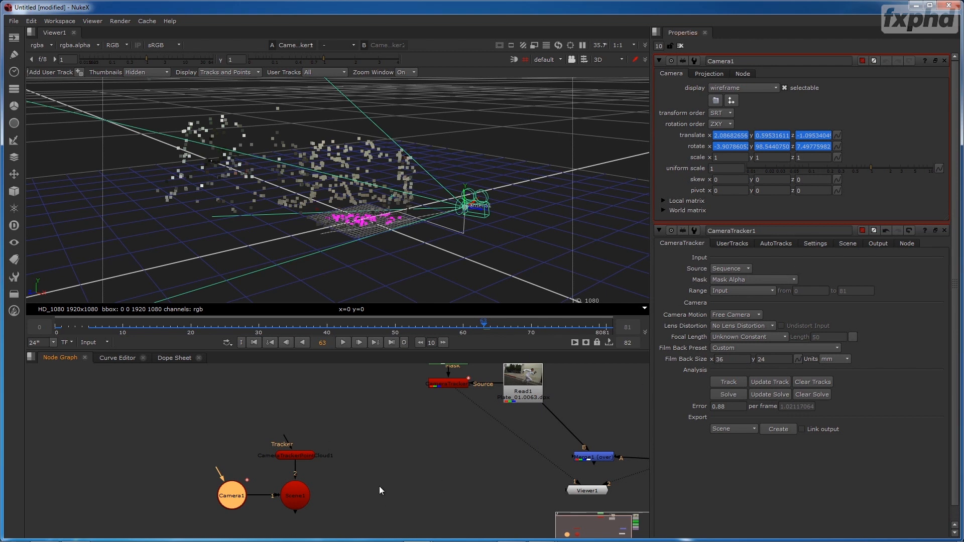
left_click_drag(213, 476, 243, 456)
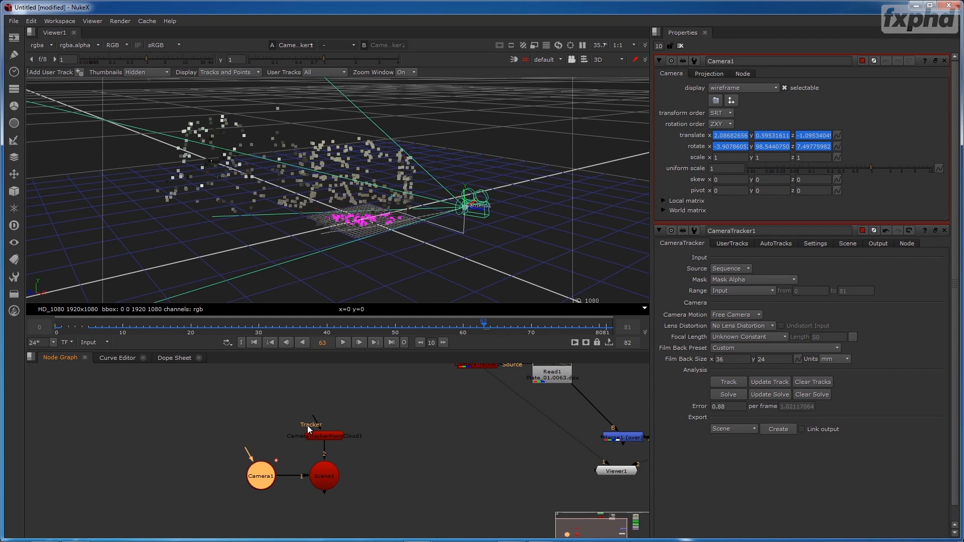
left_click(399, 450)
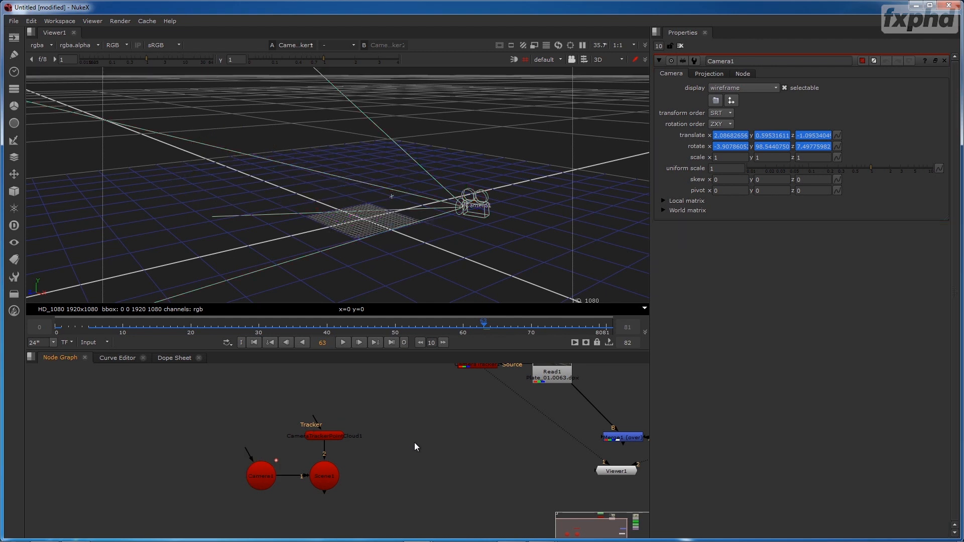
left_click_drag(389, 484, 409, 447)
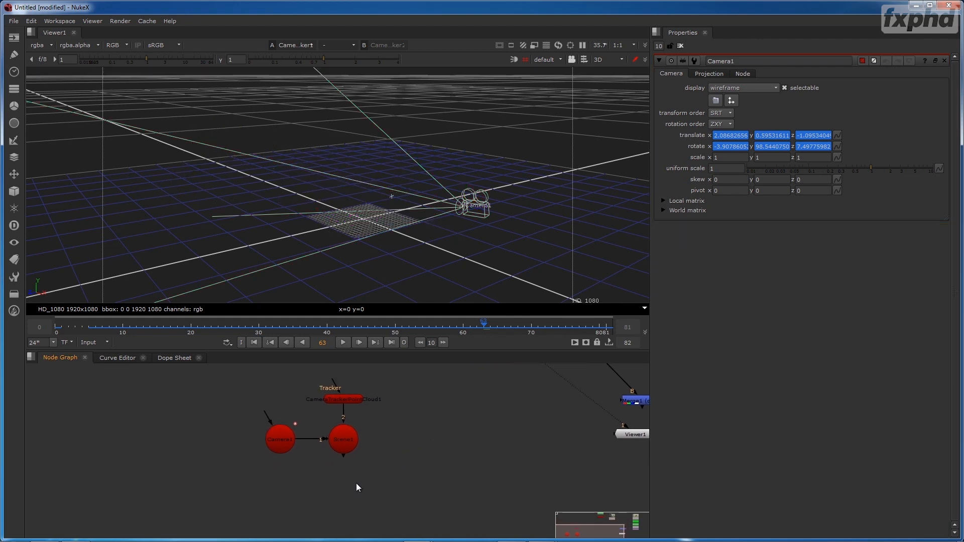
- Add a ScanlineRender node and place it below Scene1
key("Tab")
type("sca")
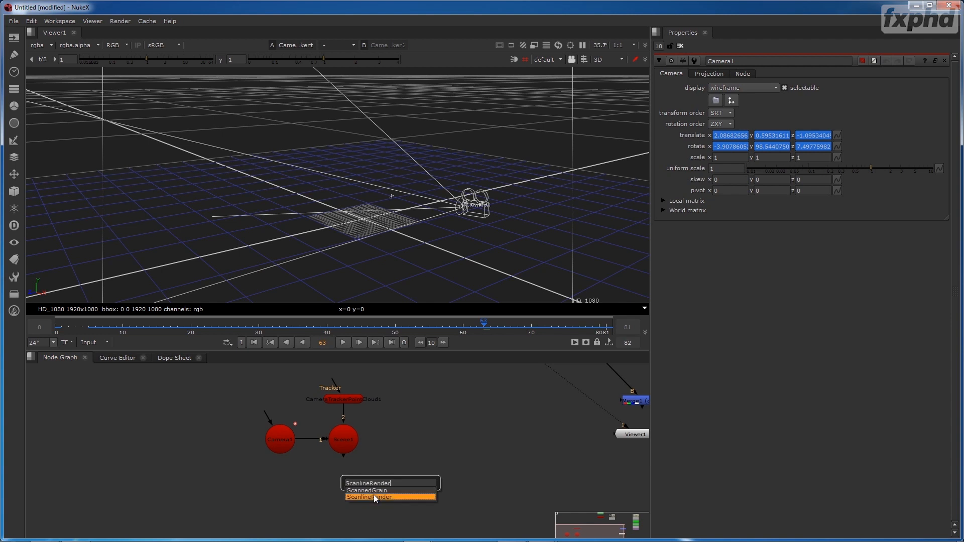
left_click(374, 497)
left_click_drag(392, 479, 346, 493)
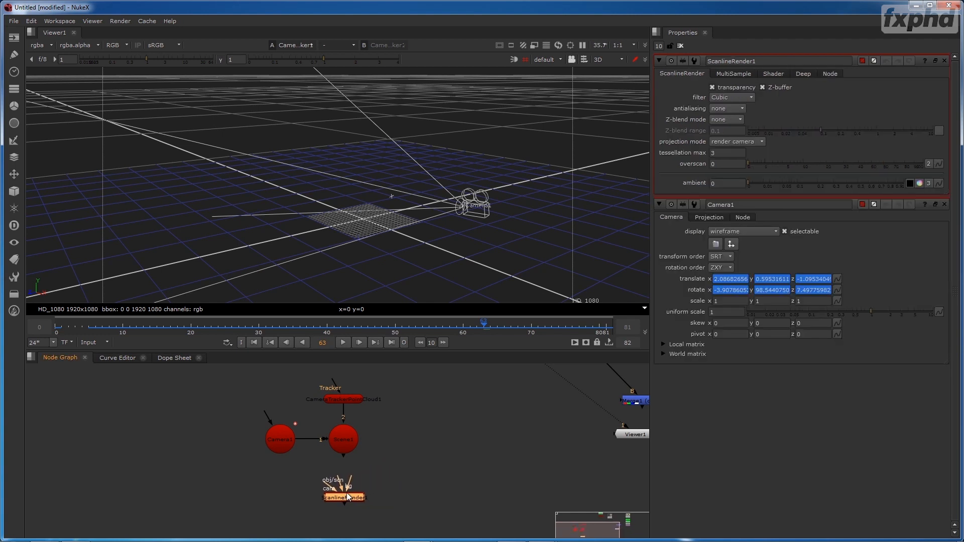
left_click(435, 469)
key("Tab")
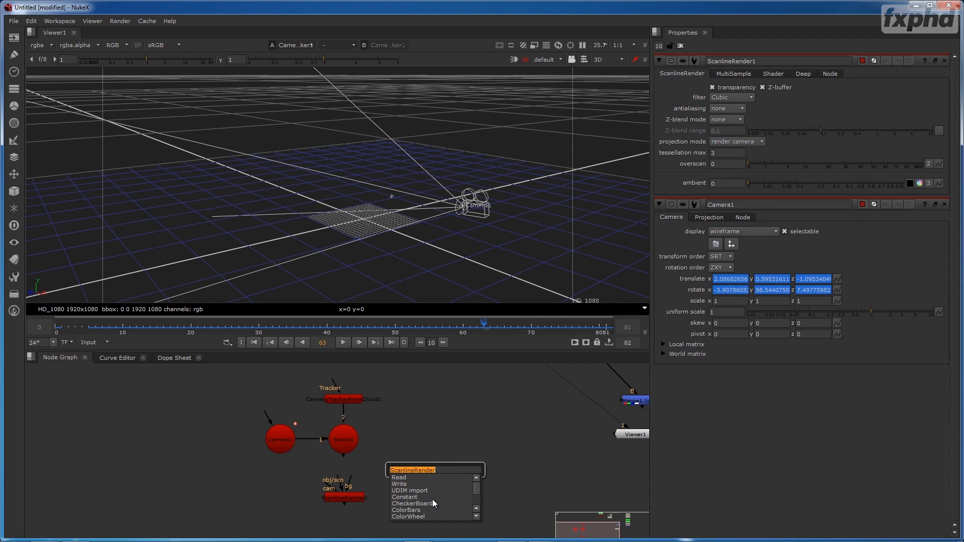
type("scal")
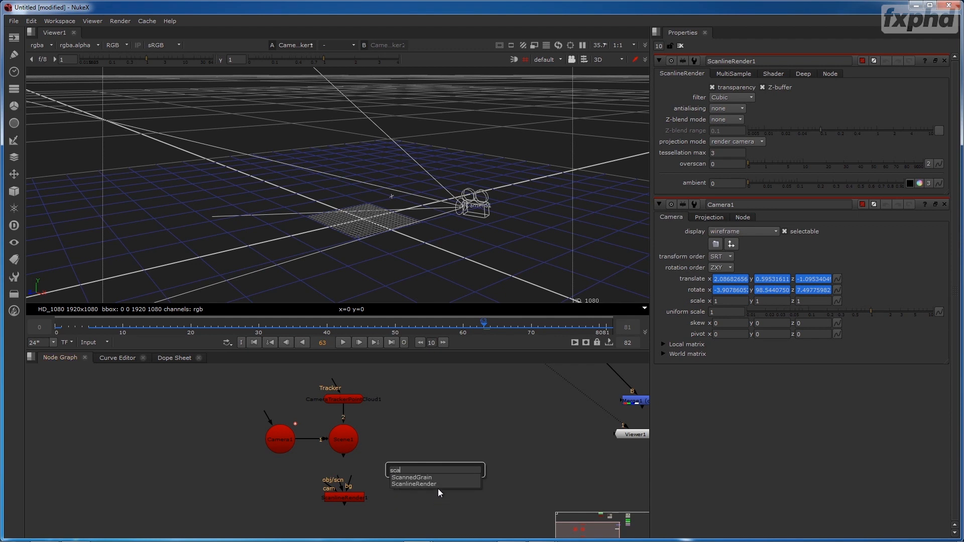
left_click(439, 484)
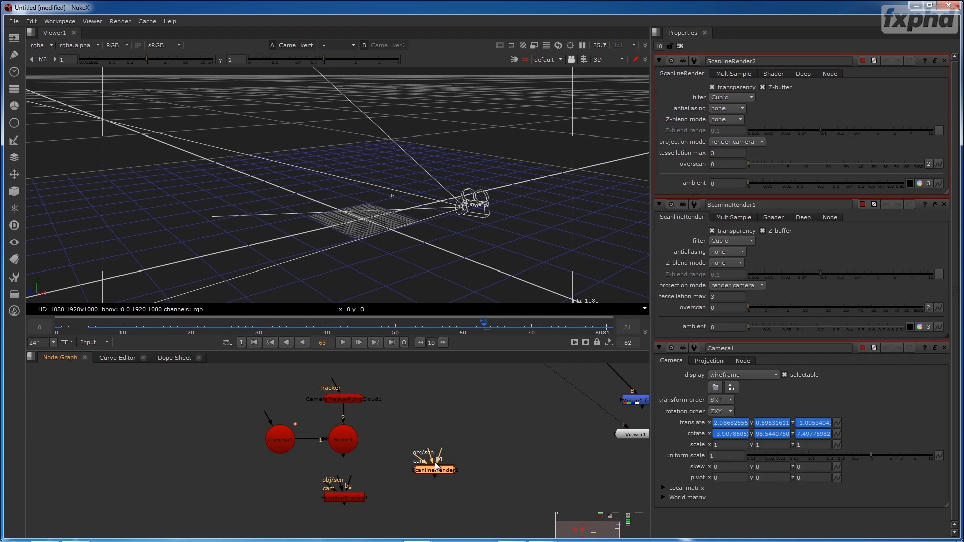
key("Delete")
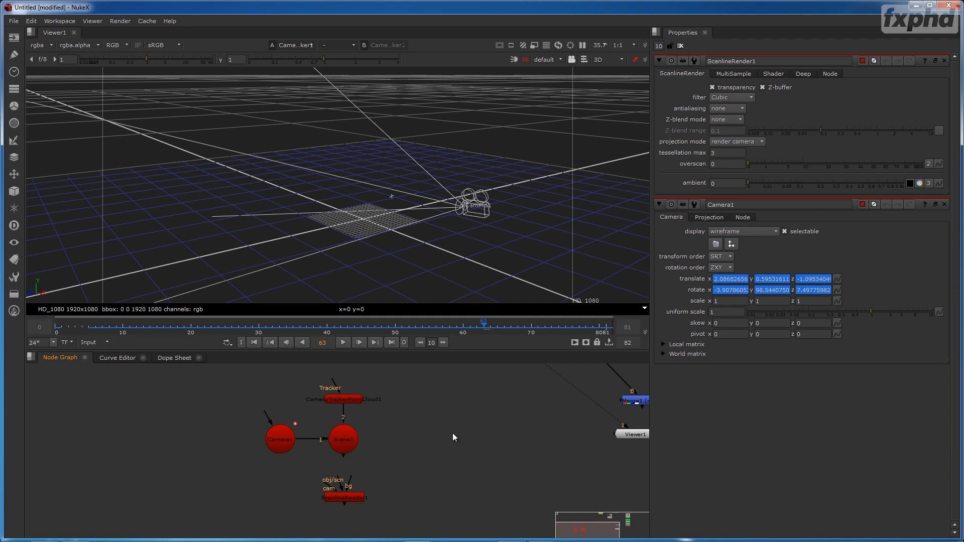
key("Tab")
type("scal")
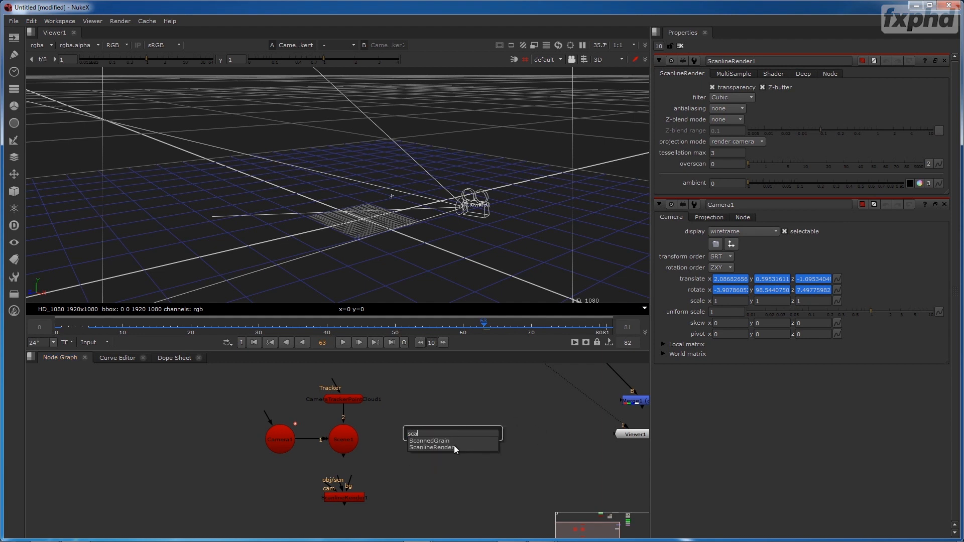
left_click(454, 447)
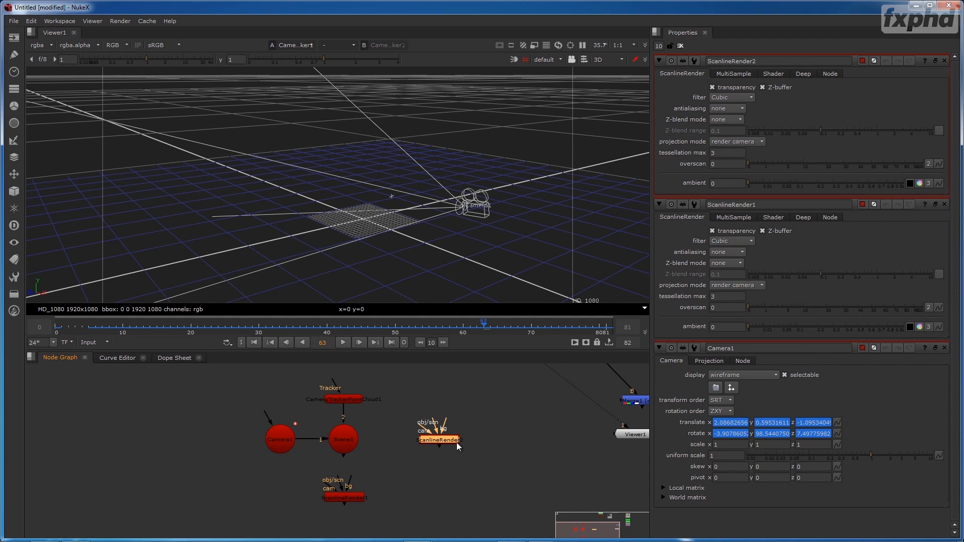
key("Delete")
- Connect ScanlineRender1's obj/scn input to Scene1 and its cam input to Camera1
left_click_drag(341, 478, 345, 446)
left_click_drag(346, 493, 277, 433)
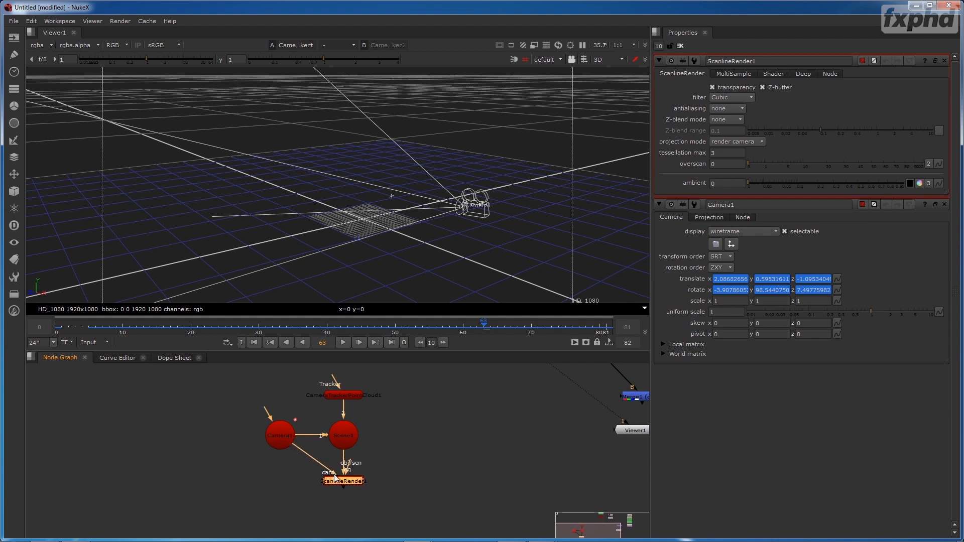
left_click_drag(346, 479, 345, 483)
left_click(343, 432)
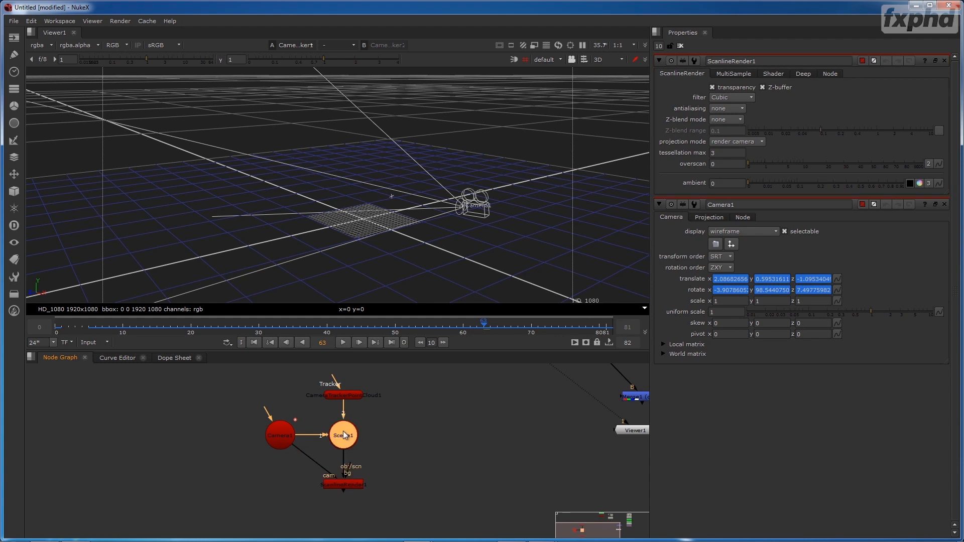
- Show ScanlineRender1's output in the viewer and check the frame's format label
left_click(348, 486)
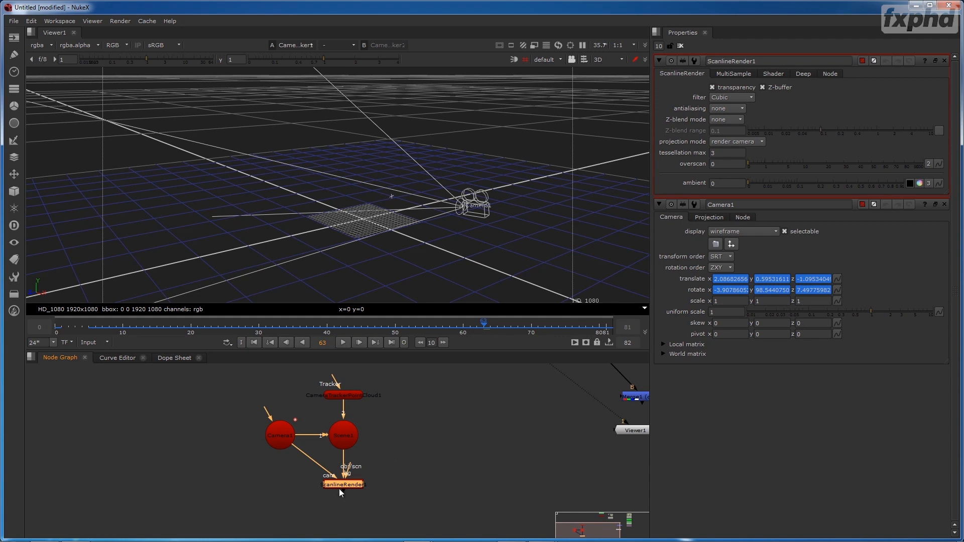
key("1")
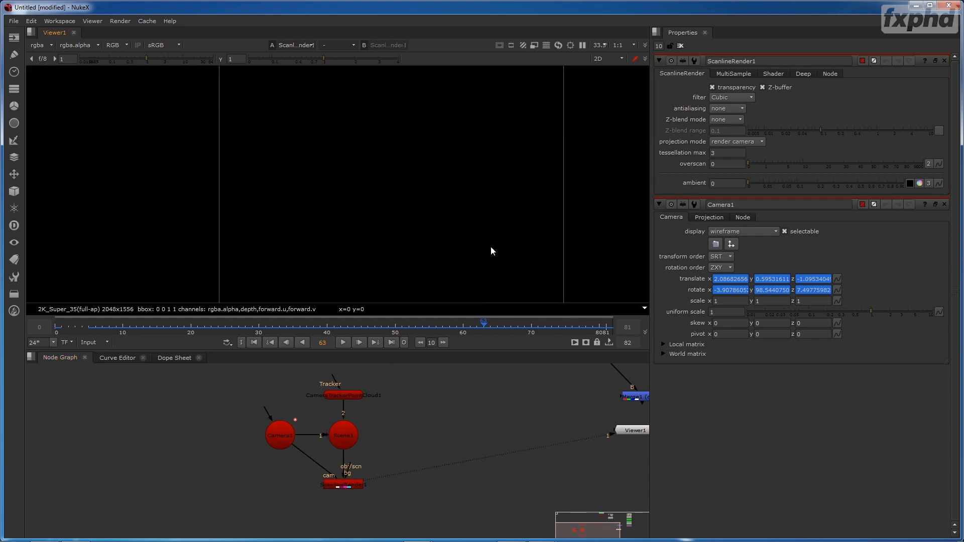
left_click_drag(471, 210, 450, 195)
left_click_drag(368, 384, 363, 419)
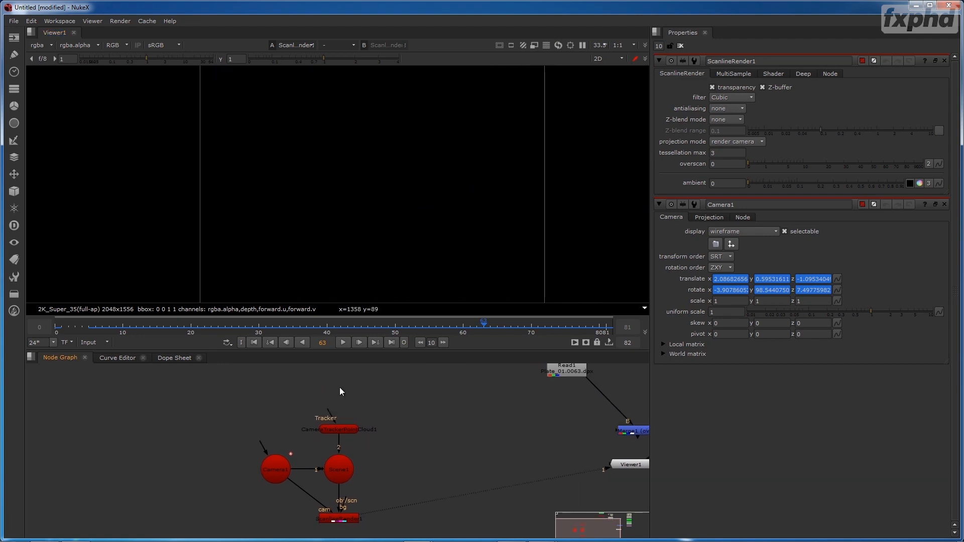
left_click_drag(426, 468, 407, 416)
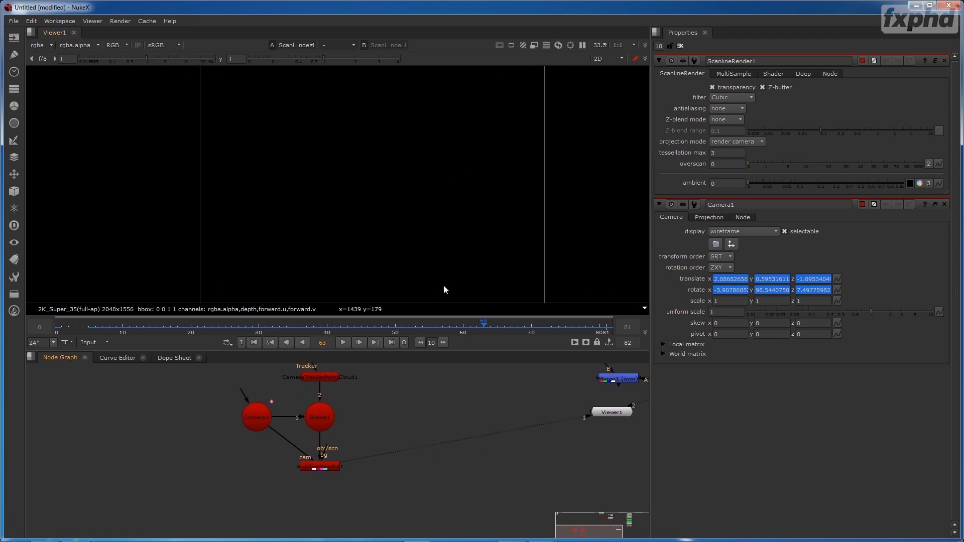
left_click_drag(428, 230, 377, 147)
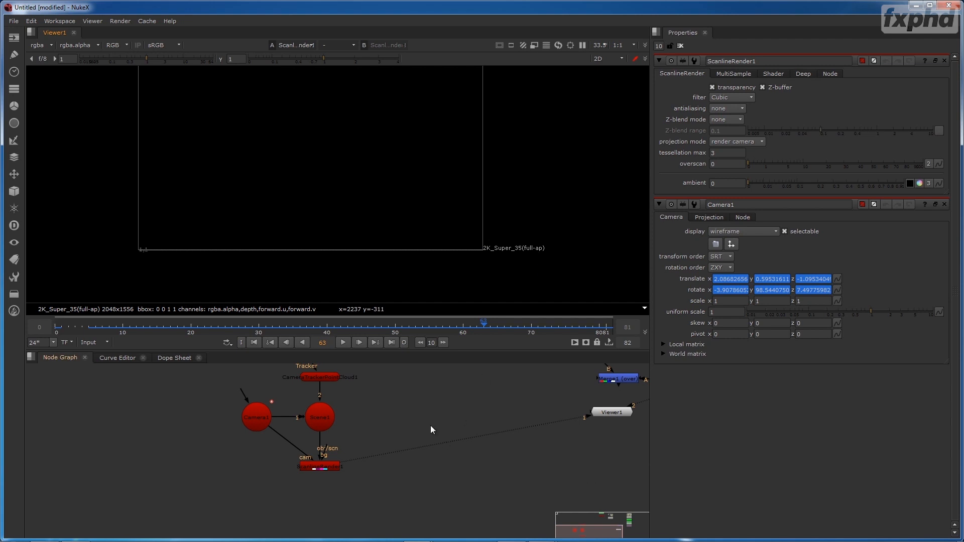
- Set the project's full size format to HD_1080 1920x1080
key("s")
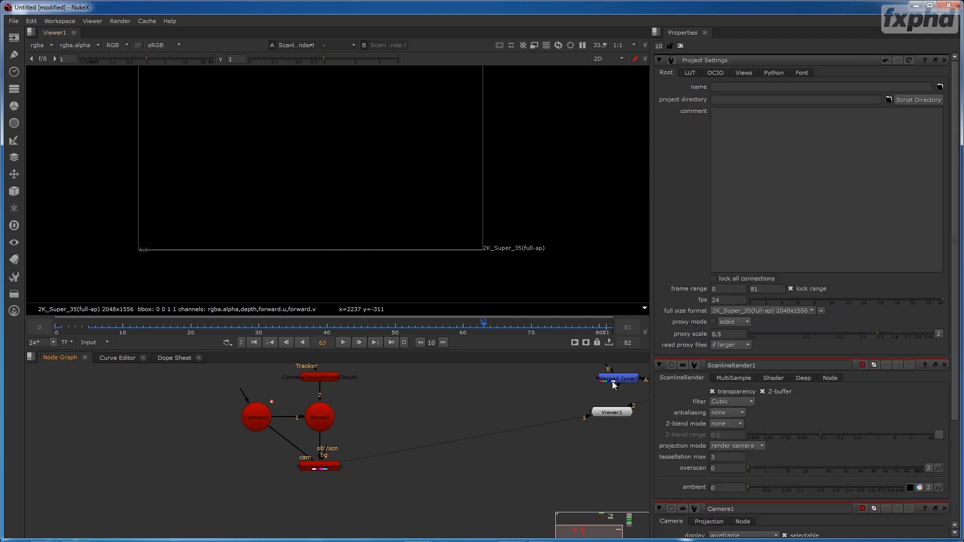
left_click(768, 312)
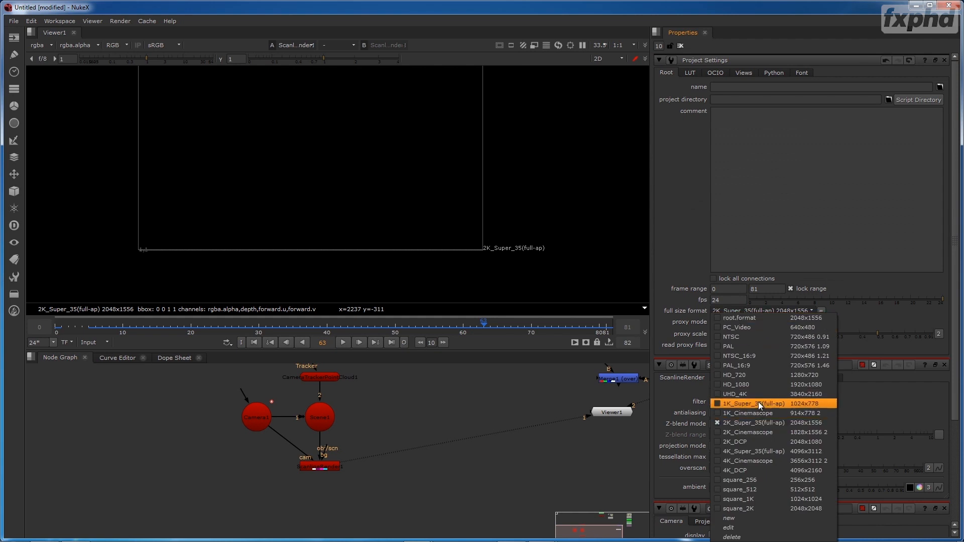
left_click(759, 386)
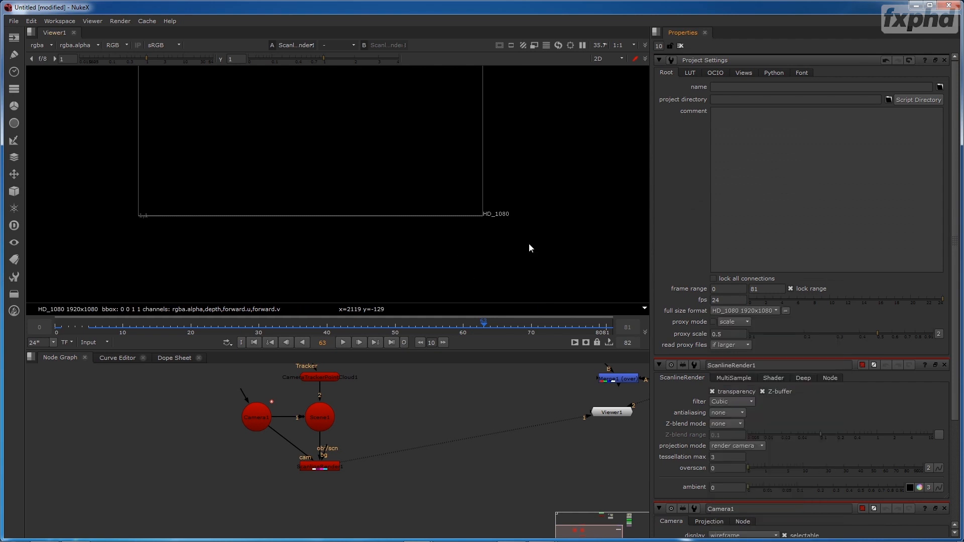
left_click_drag(390, 185, 435, 242)
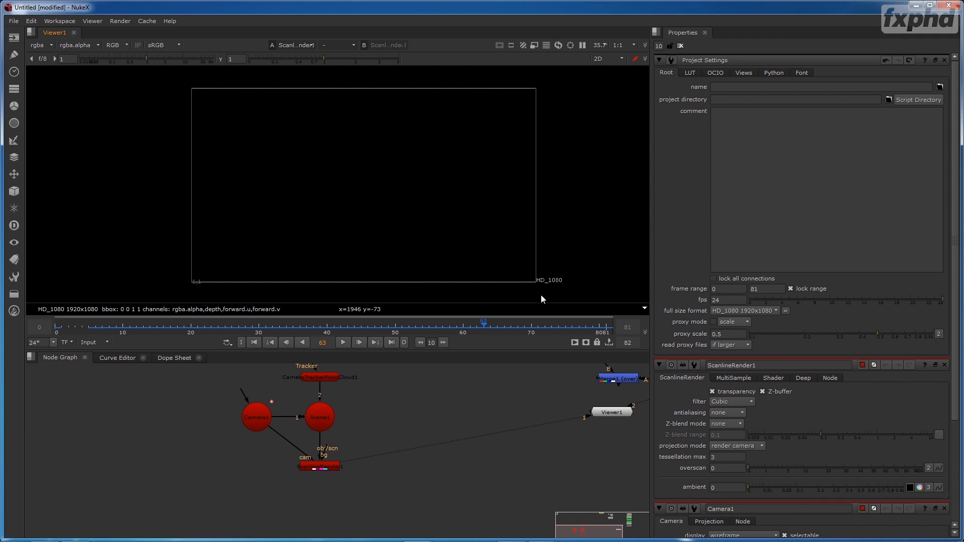
double_click(733, 300)
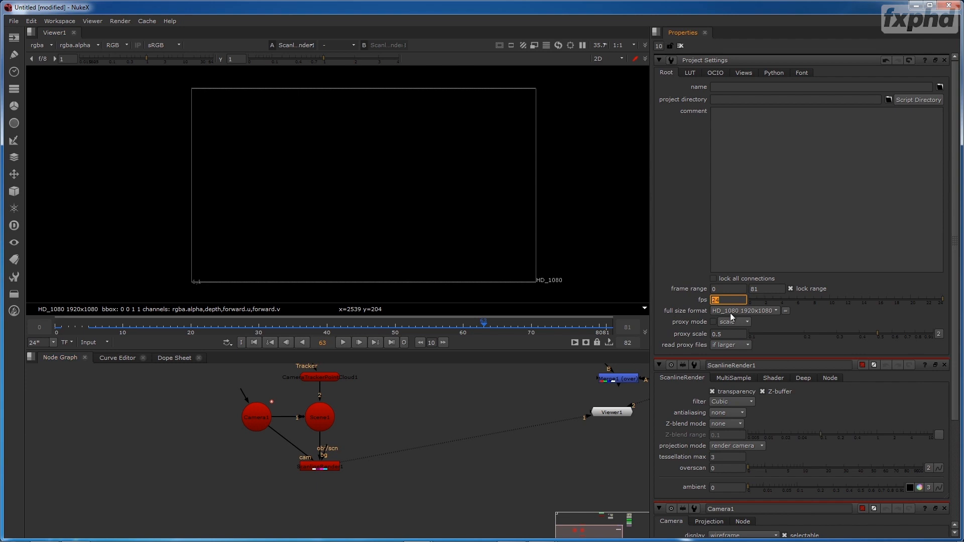
- Close the ScanlineRender1 and Camera1 properties, keeping only the Project Settings open
left_click_drag(493, 407, 435, 459)
left_click_drag(516, 418, 463, 439)
left_click(943, 363)
left_click(945, 365)
left_click(945, 365)
- Select the Camera1, Scene1, point cloud and ScanlineRender1 nodes together and maximize the Node Graph
left_click_drag(278, 478, 142, 534)
key("space")
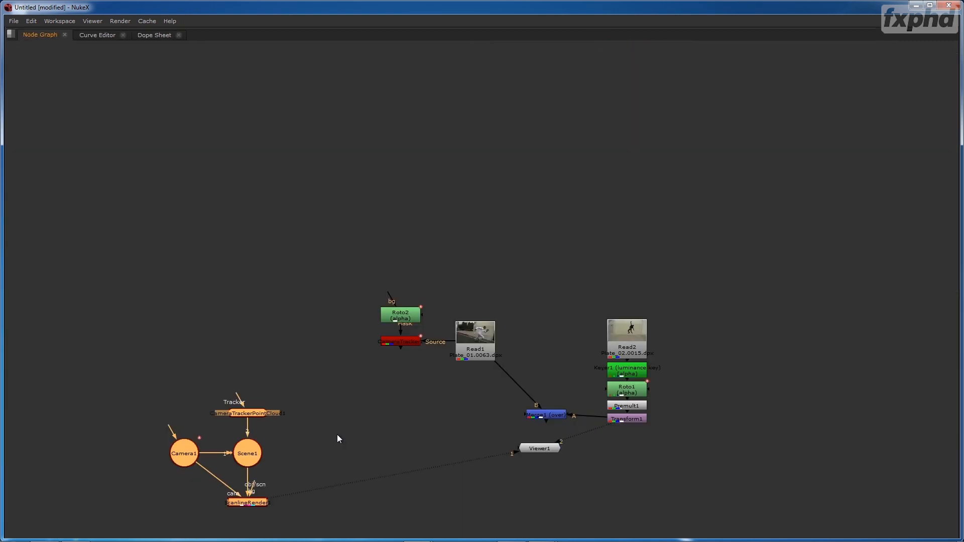
key("space")
key("space")
key("space")
key("space")
key("space")
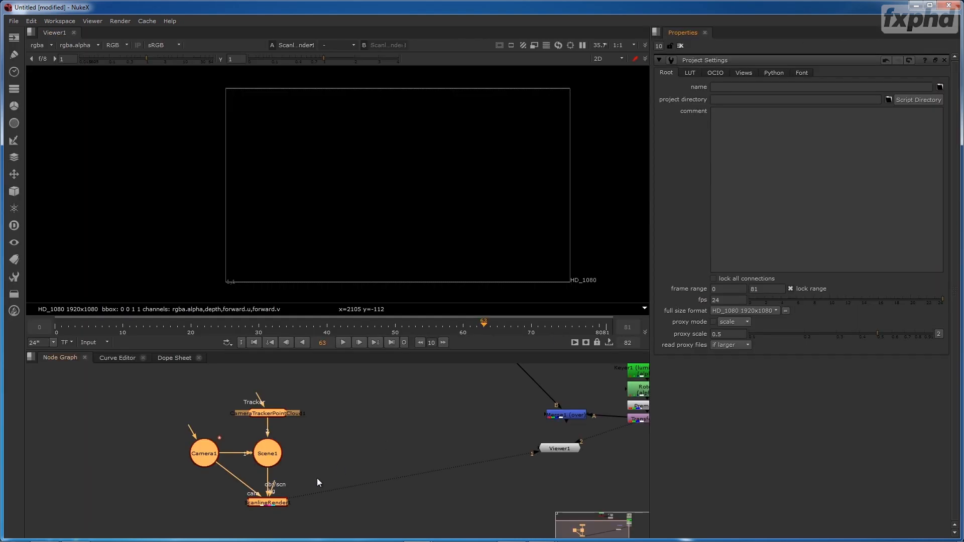
key("space")
left_click_drag(425, 189, 470, 352)
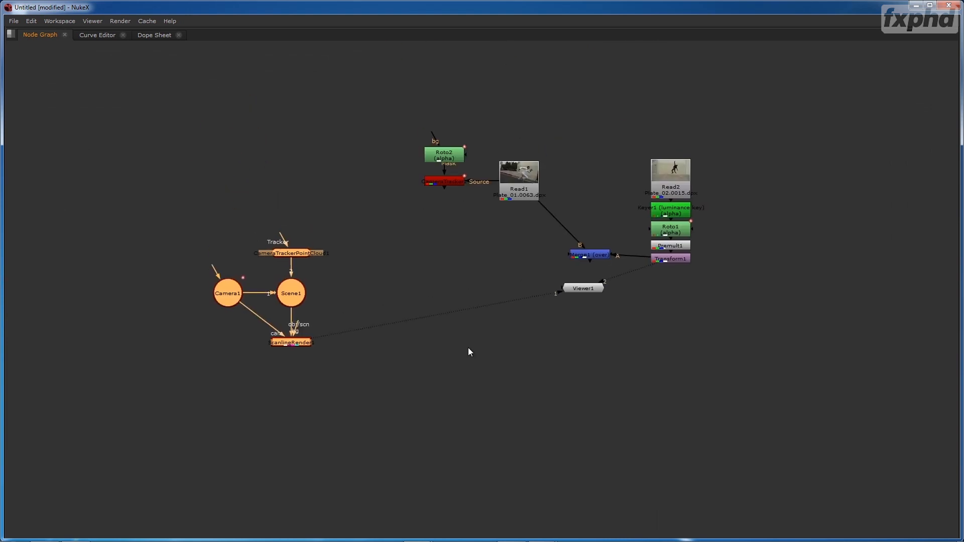
- Move the Camera1, Scene1, point cloud and ScanlineRender1 group further below the plate nodes, with Viewer1 lowered beside it
left_click_drag(374, 190, 207, 360)
left_click_drag(290, 288, 419, 319)
left_click_drag(661, 223, 356, 361)
left_click_drag(404, 270, 431, 206)
left_click_drag(276, 188, 337, 245)
left_click_drag(335, 261, 508, 299)
key("ctrl+z")
key("ctrl+z")
- Disable Roto2 and CameraTracker1, and delete the Merge1 node
left_click(332, 171)
key("d")
key("Delete")
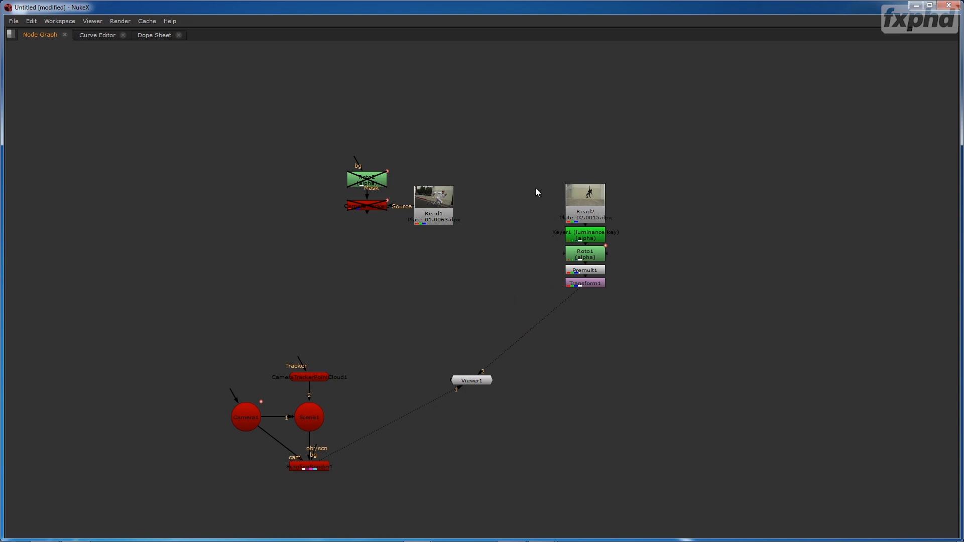
- Move the Read2-to-Transform1 branch above the point cloud node and the Read1, Roto2 and CameraTracker1 group to Viewer1's far side
left_click_drag(537, 167, 618, 299)
left_click_drag(591, 202, 316, 252)
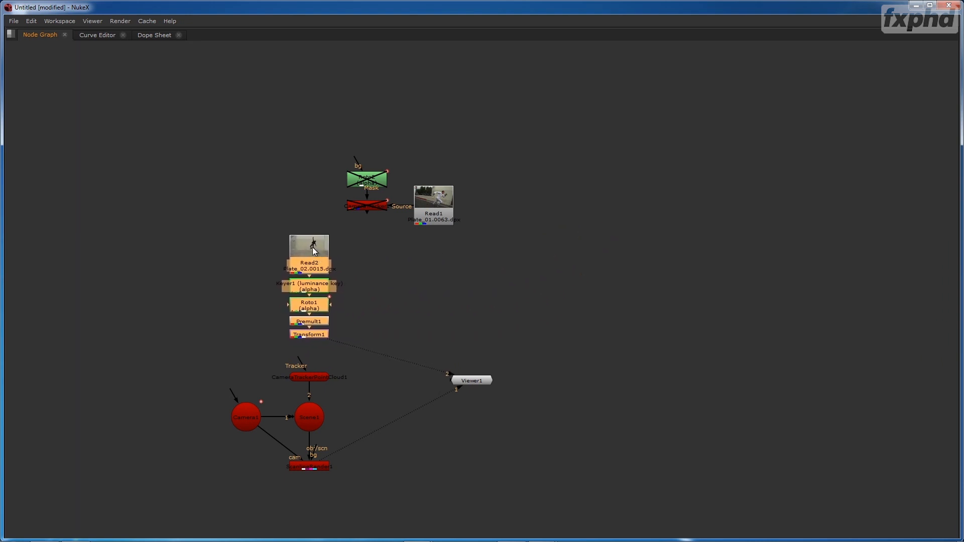
left_click_drag(328, 139, 489, 252)
left_click_drag(452, 202, 605, 421)
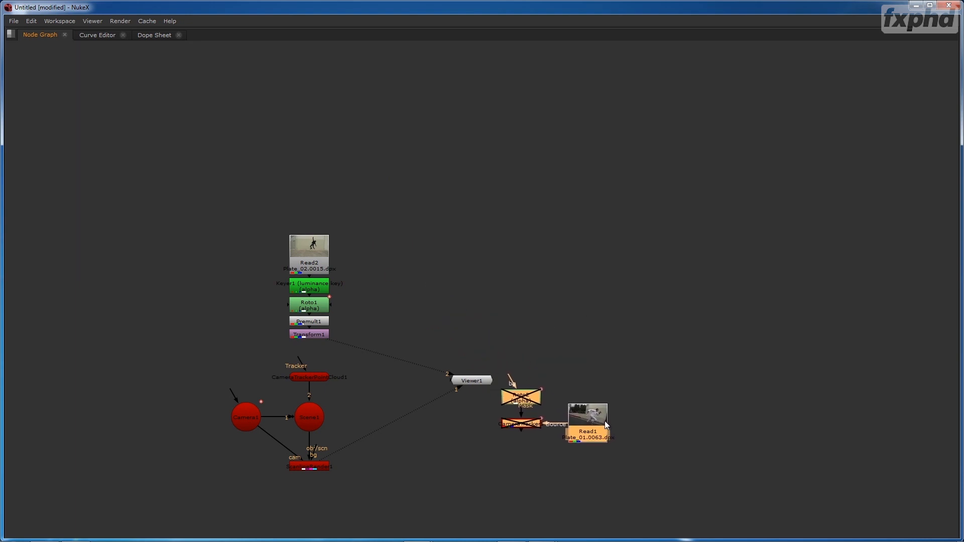
left_click(576, 356)
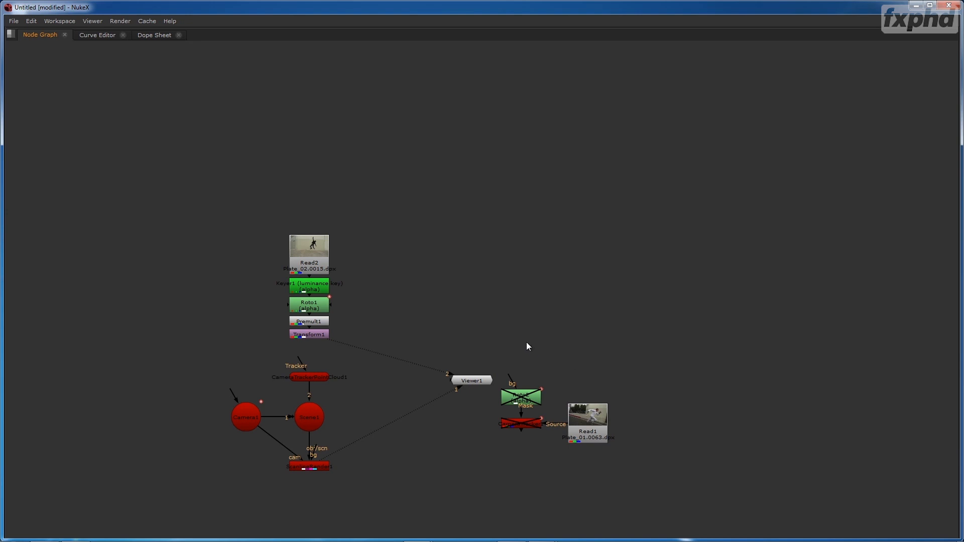
- Restore the full workspace layout and place Viewer1 beside Transform1
key("shift+F1")
left_click_drag(481, 382, 349, 373)
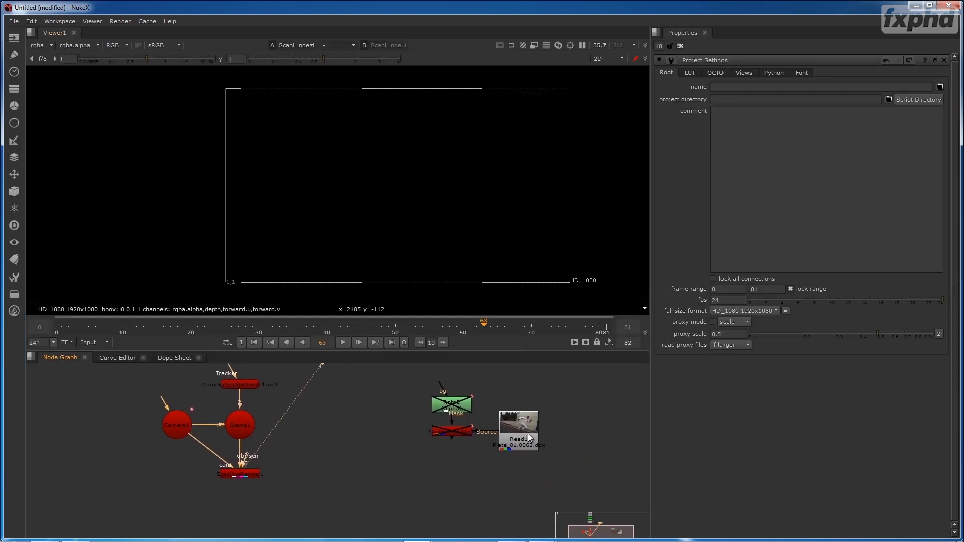
left_click_drag(383, 402, 398, 460)
left_click(538, 490)
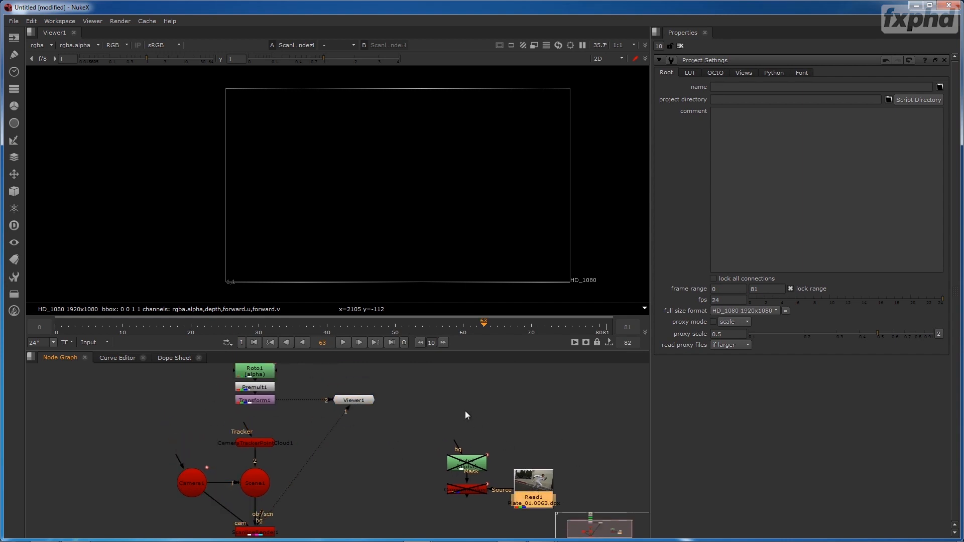
left_click(523, 411)
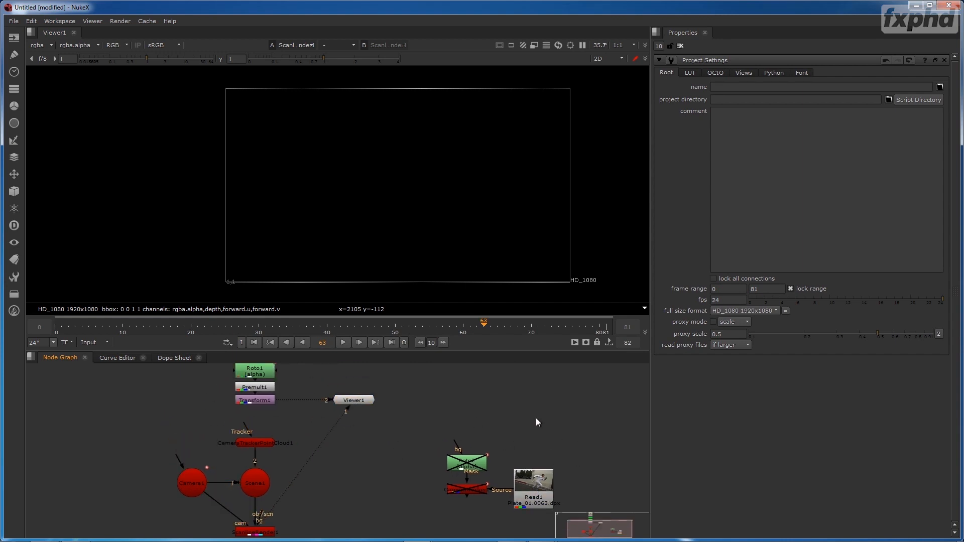
key("r")
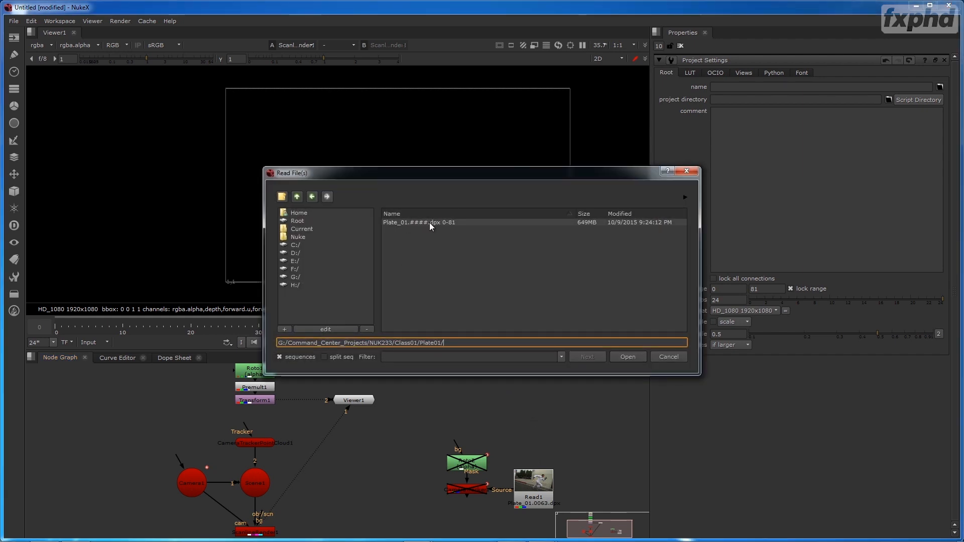
left_click(667, 354)
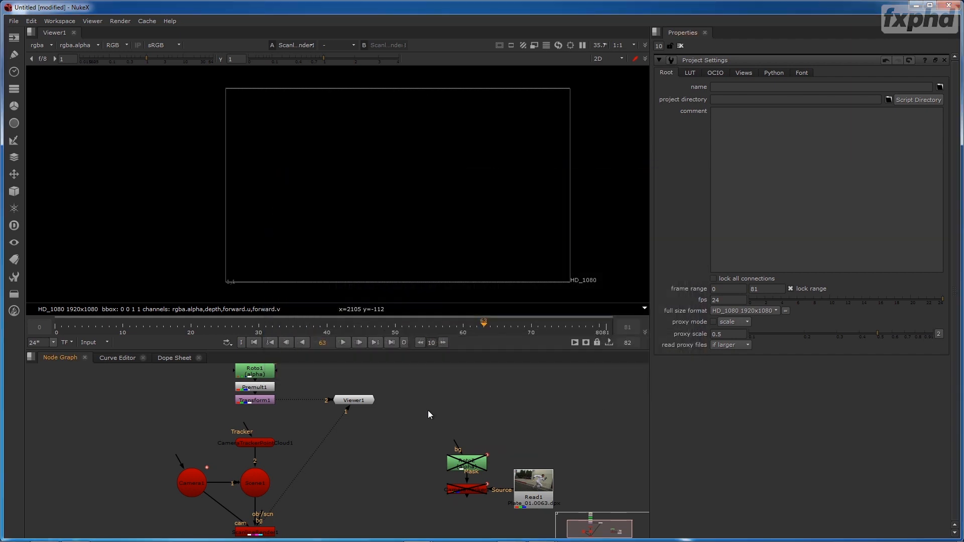
- Open CameraTracker1's properties and review its AutoTracks options and main tracking and export settings
left_click_drag(368, 472, 428, 444)
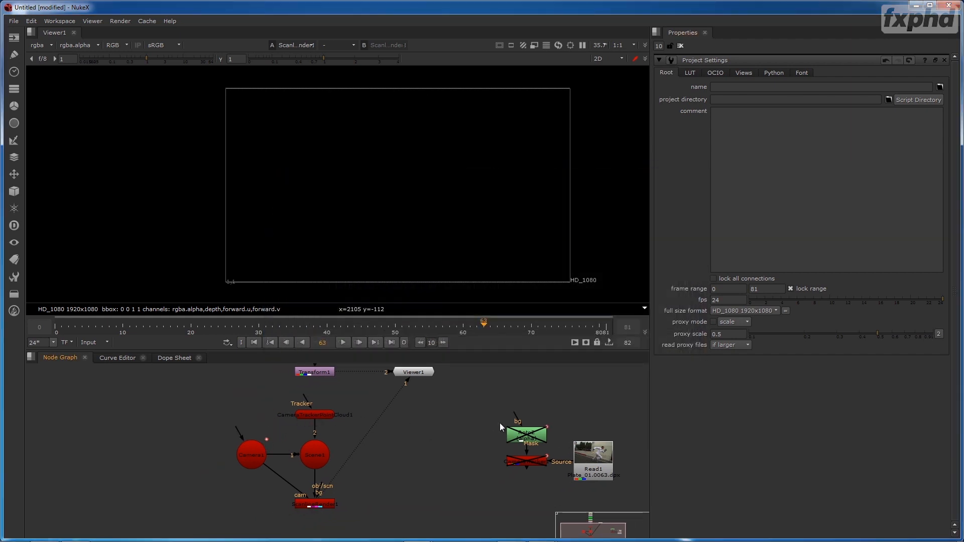
left_click_drag(622, 442, 520, 412)
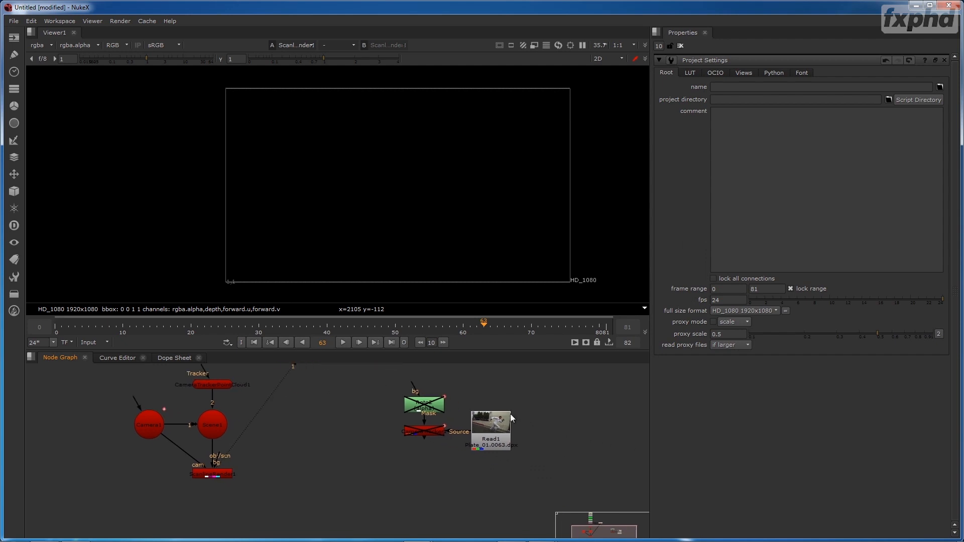
double_click(424, 429)
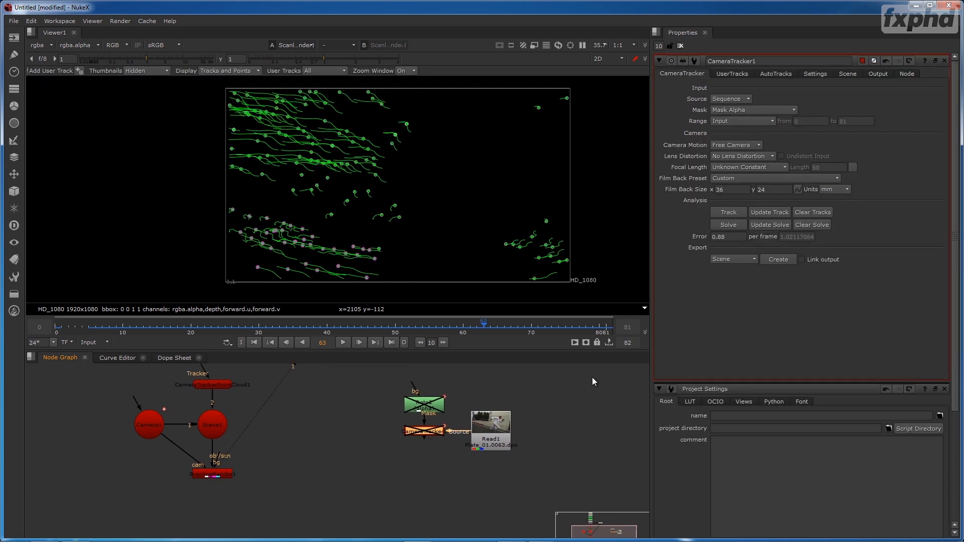
left_click(813, 75)
double_click(738, 100)
left_click(832, 133)
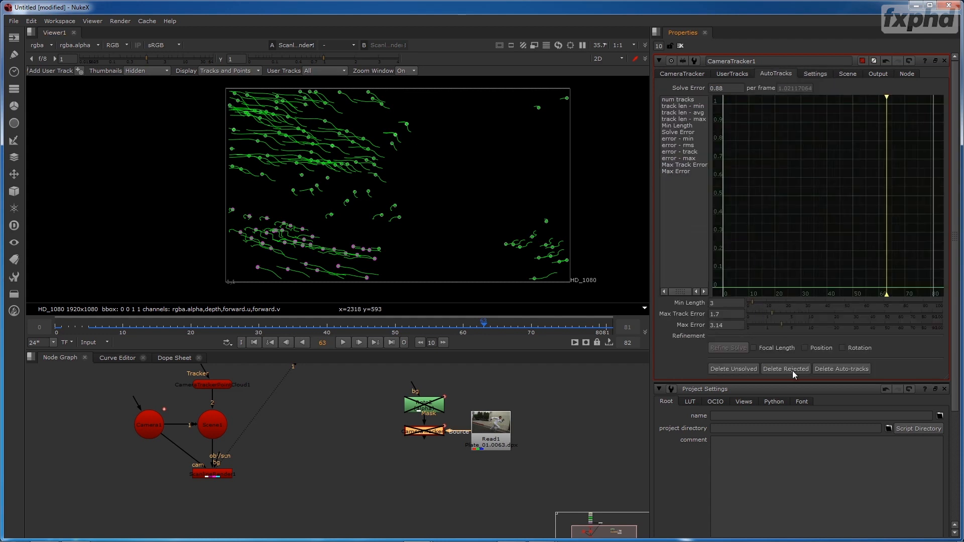
left_click(691, 74)
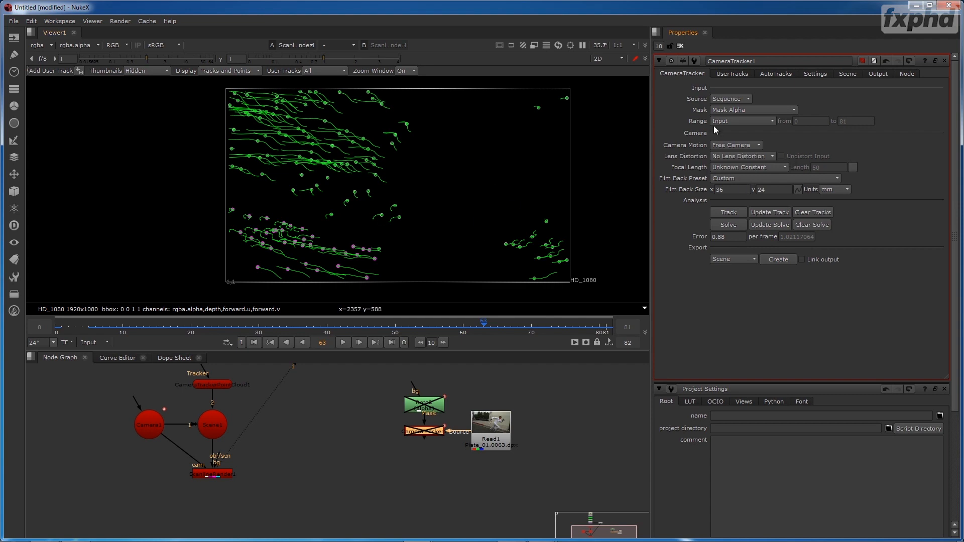
- Clear all open node properties and play through the Plate_01 footage from Read1 in the viewer
left_click(681, 45)
left_click(343, 342)
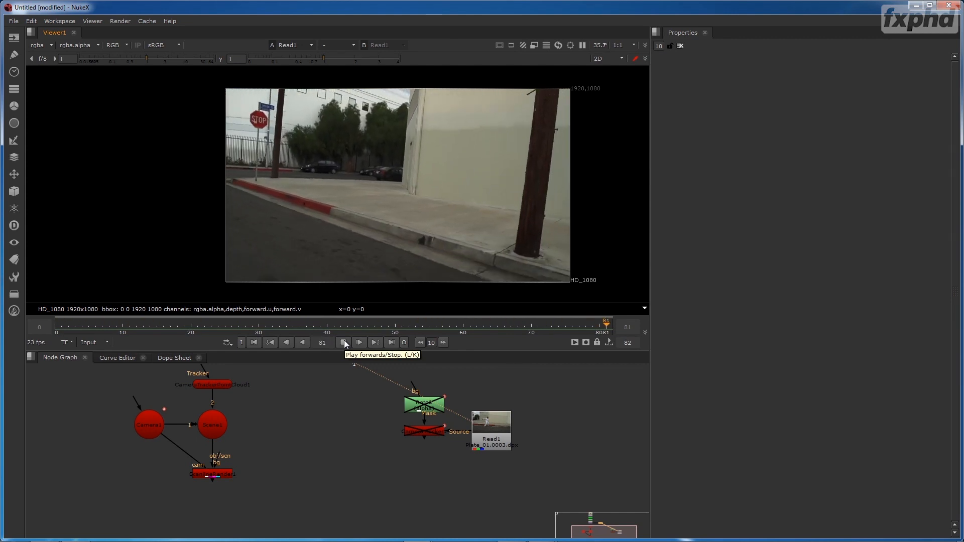
left_click(345, 340)
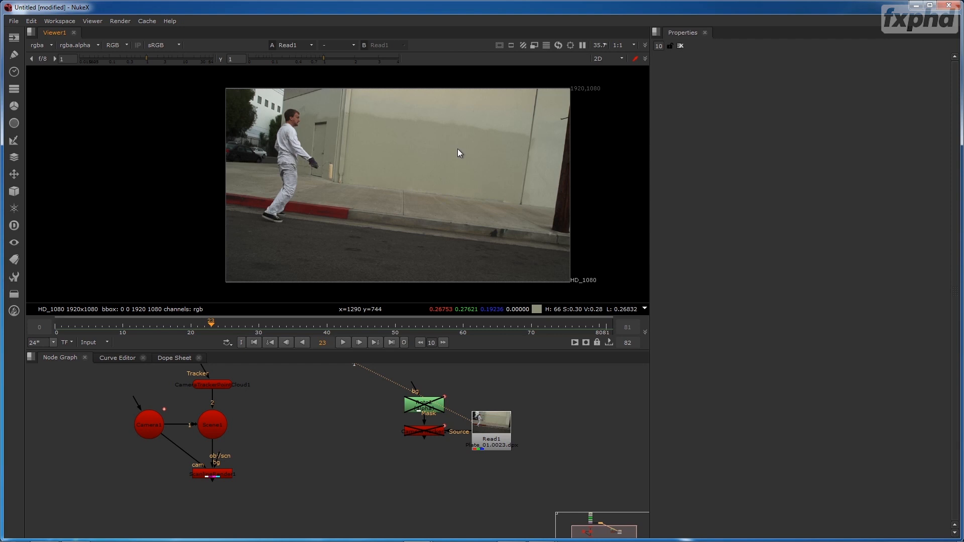
- View Read2's Plate_02 footage and add a FrameHold node beside it, fed by Read2
left_click_drag(315, 393, 429, 501)
left_click_drag(374, 401, 386, 446)
left_click_drag(340, 401, 340, 378)
key("1")
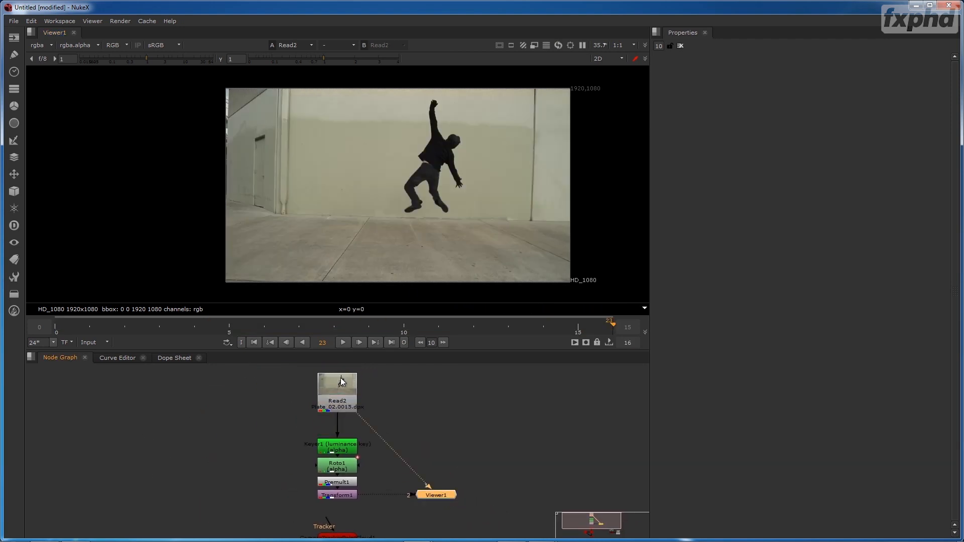
left_click(435, 384)
key("Tab")
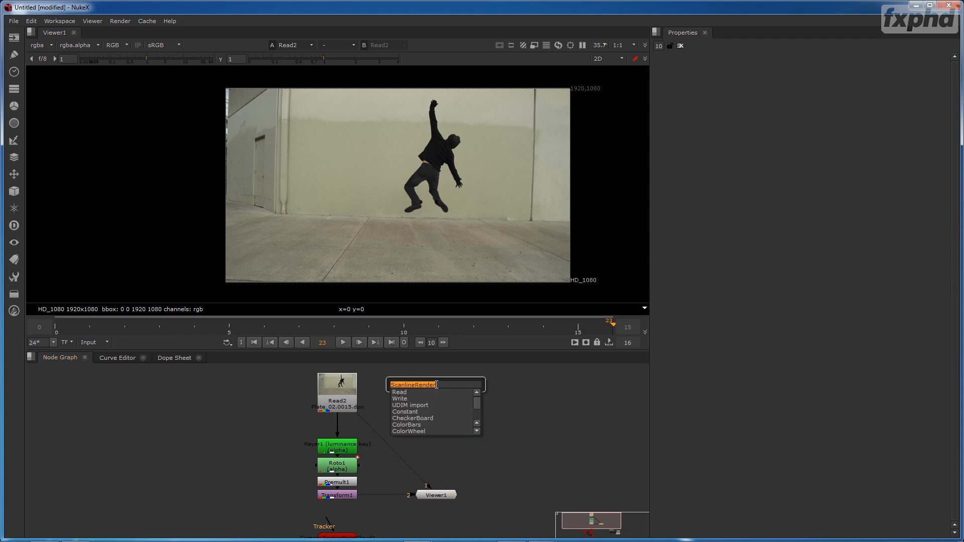
type("fra")
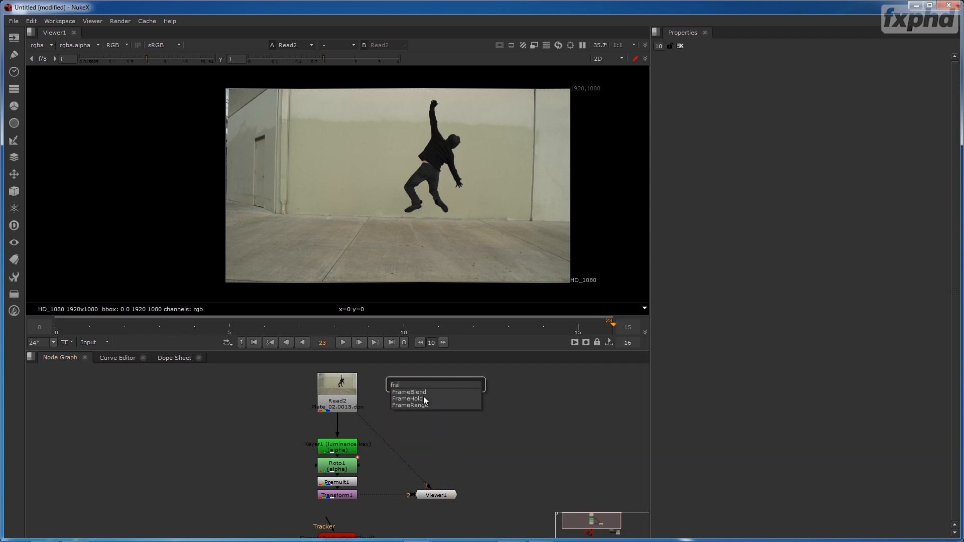
left_click(421, 398)
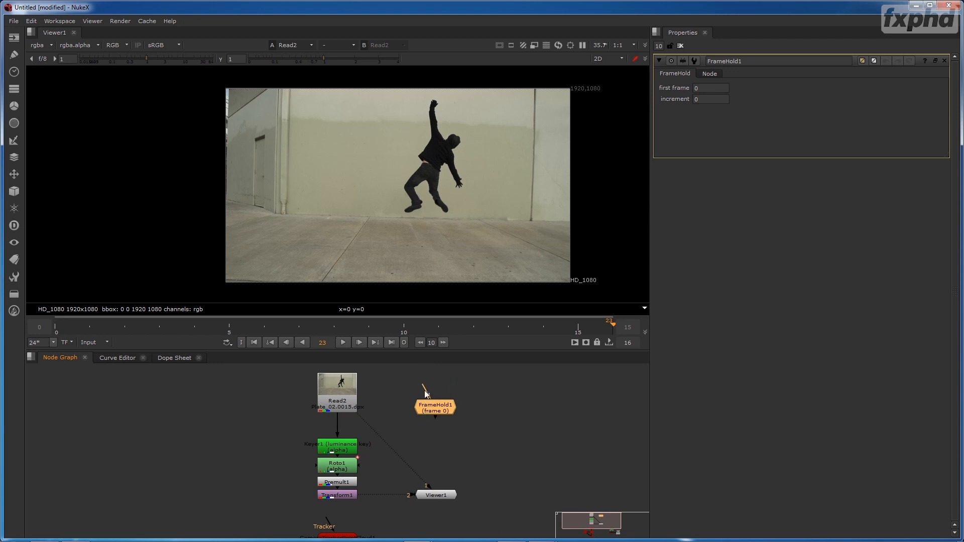
left_click_drag(426, 387, 342, 389)
left_click_drag(450, 409, 445, 400)
- View FrameHold1, set its first frame to 15, check the hold at other frames, and space the node farther from Read2
key("1")
left_click(685, 90)
type("15")
key("Return")
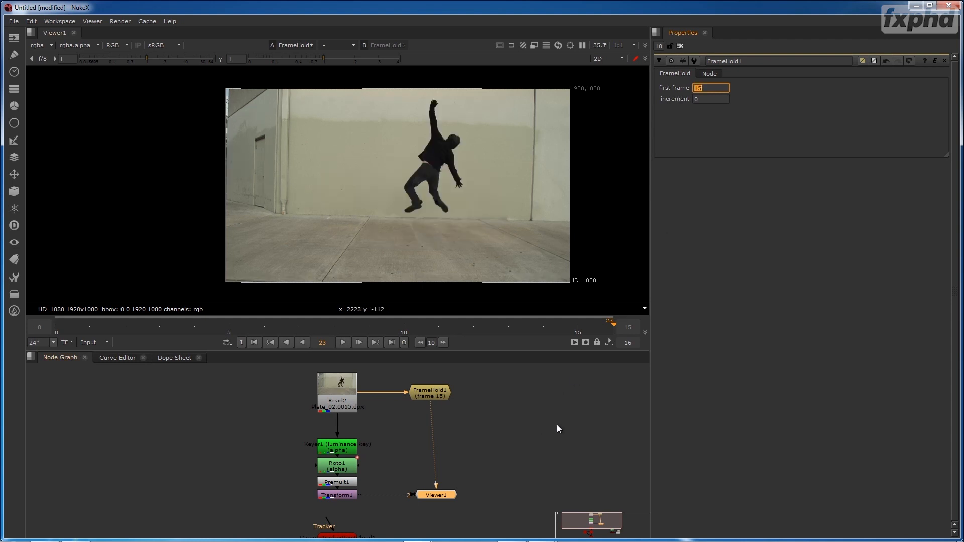
left_click(240, 322)
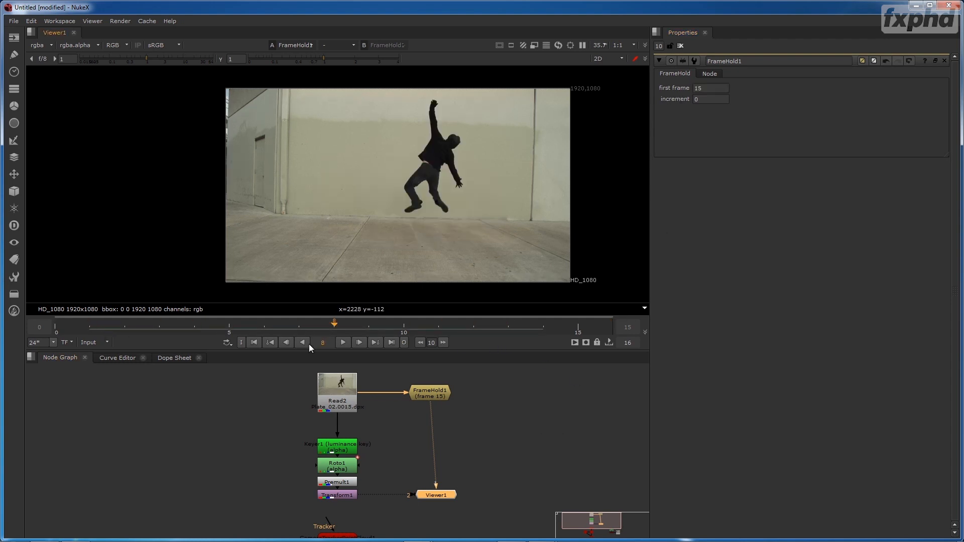
left_click_drag(419, 395, 440, 395)
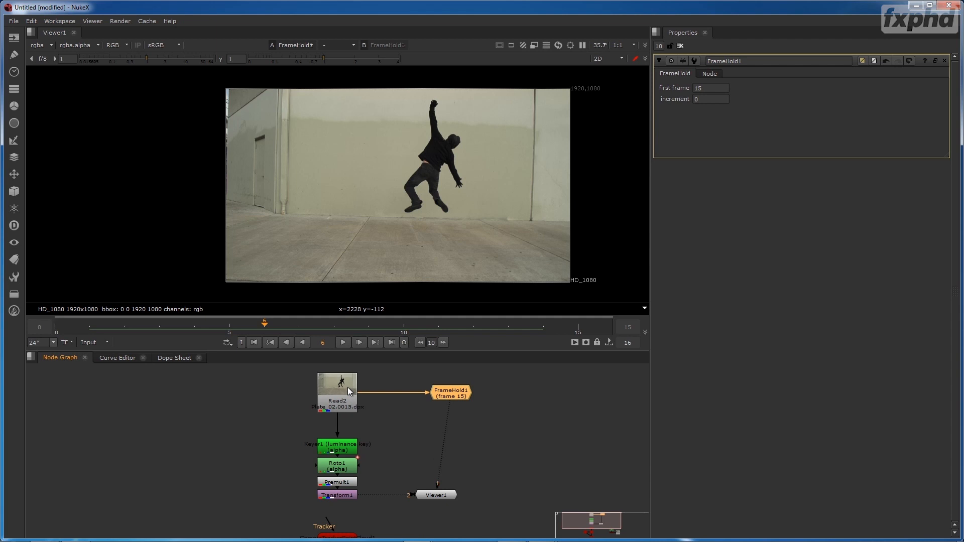
- View Read2 again, then add a Tracker node on the side opposite FrameHold1, fed by Read2, and view its output
key("1")
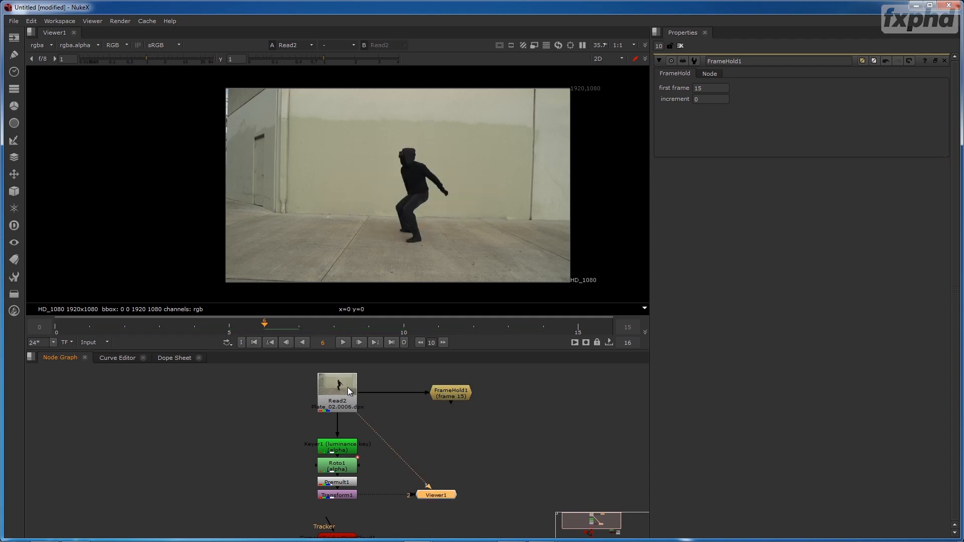
left_click(248, 397)
key("Tab")
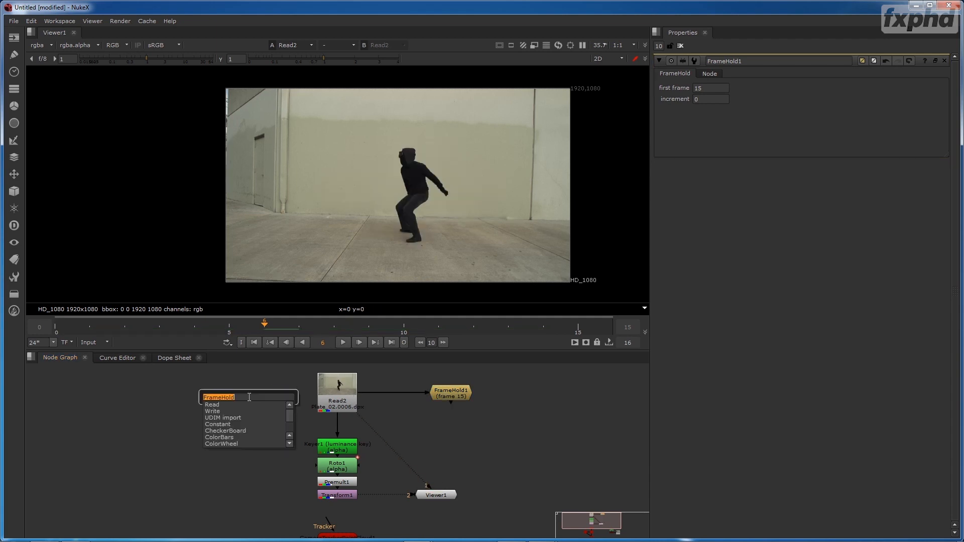
type("trad")
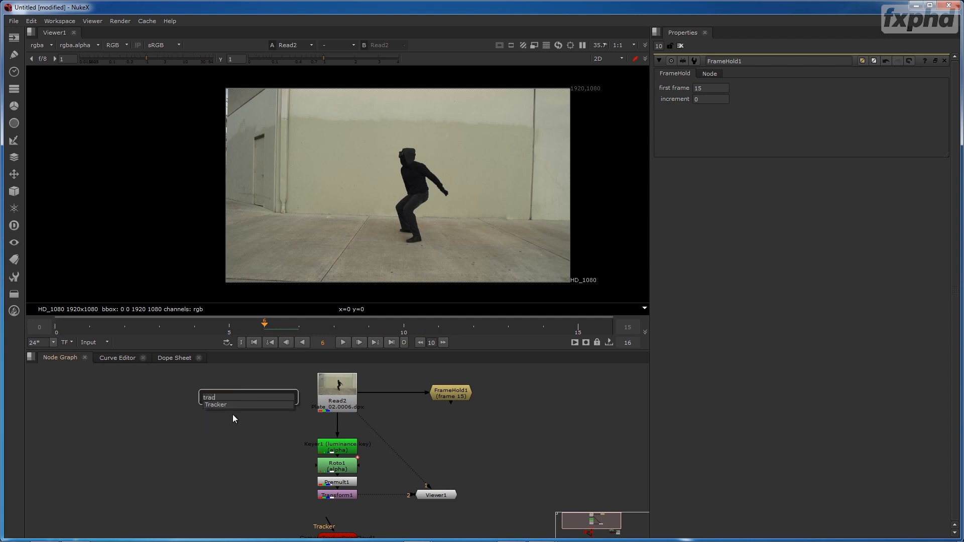
left_click(225, 405)
mouse_move(239, 383)
left_mouse_down()
mouse_move(301, 392)
mouse_move(250, 389)
left_mouse_up()
key("1")
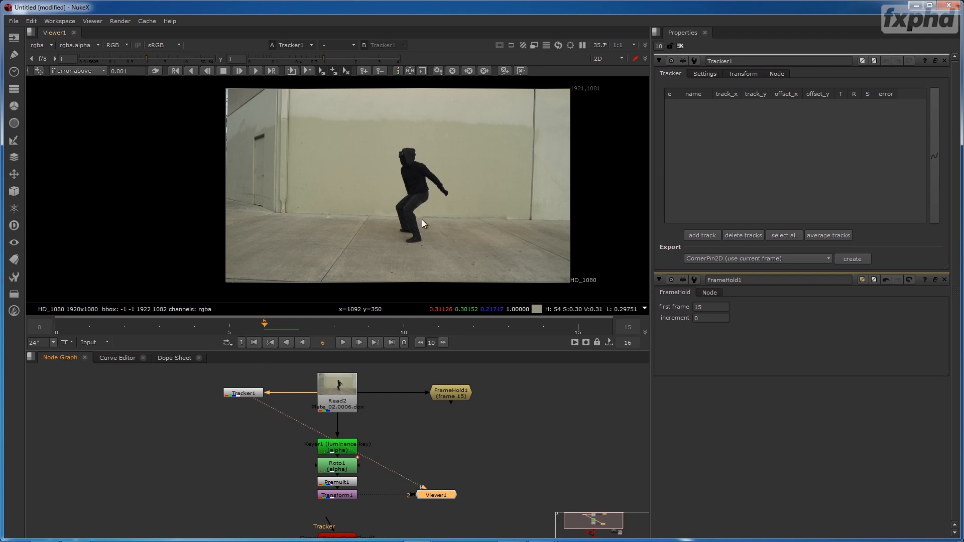
- Enlarge the viewer and place a first track where the pavement seam behind the figure meets the wall, refining its centre
key("space")
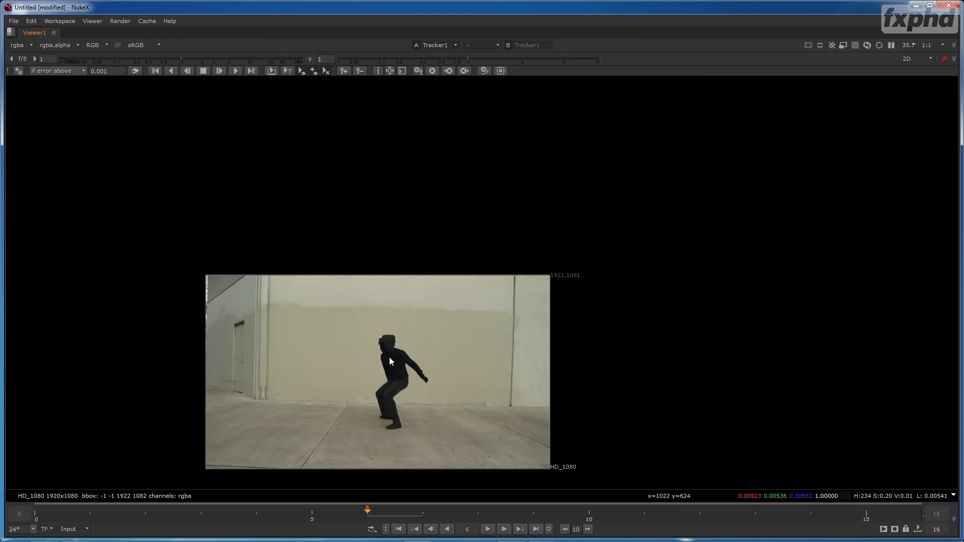
key("f")
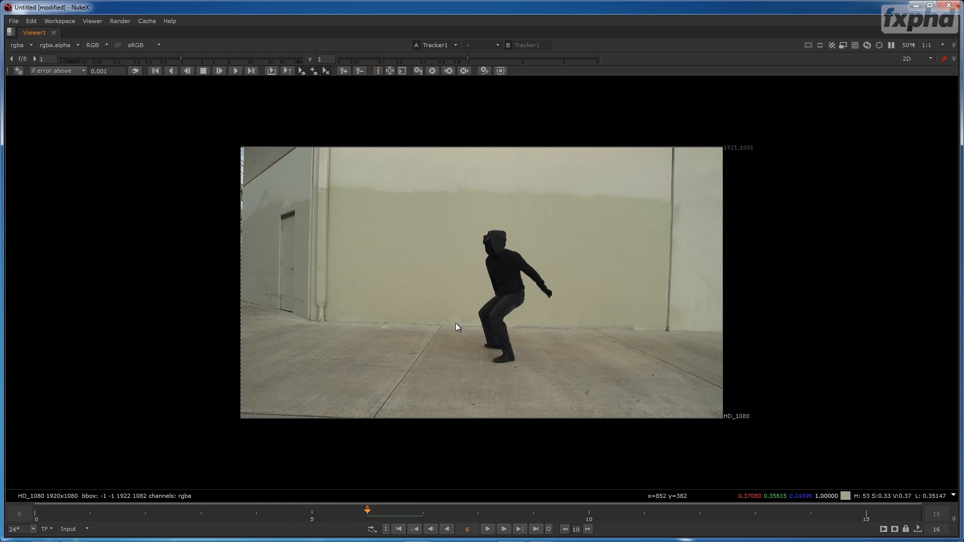
scroll(460, 324, "up", 3)
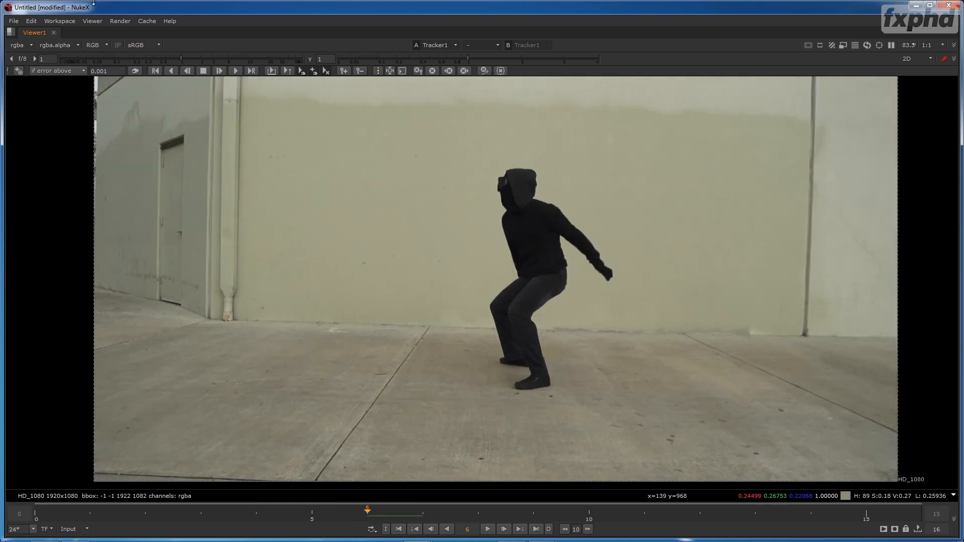
left_click(18, 71)
left_click(430, 332)
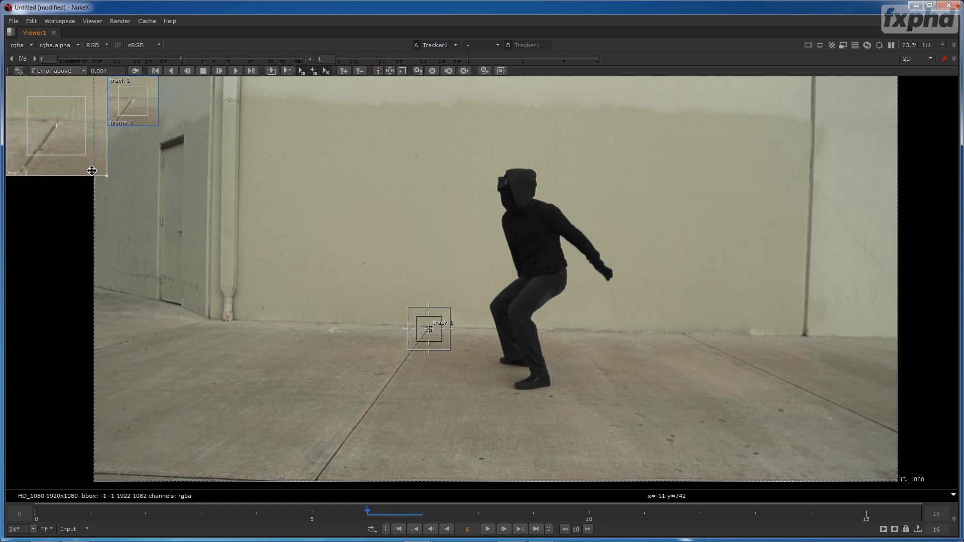
left_click_drag(90, 172, 90, 177)
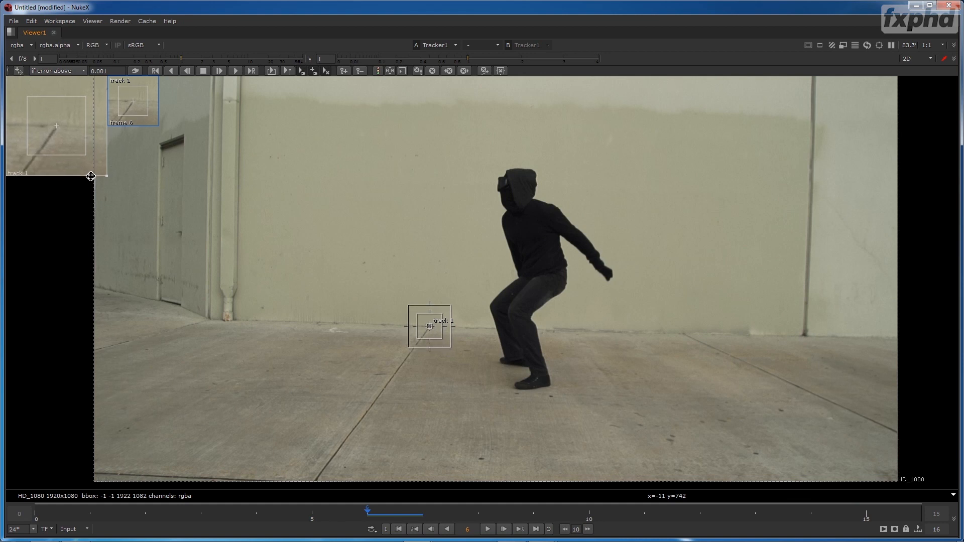
- Add two more tracks, at the second pavement seam's wall end and the foot of the vertical wall joint, refining both
left_click(685, 335, "ctrl+alt")
left_click_drag(59, 151, 58, 155)
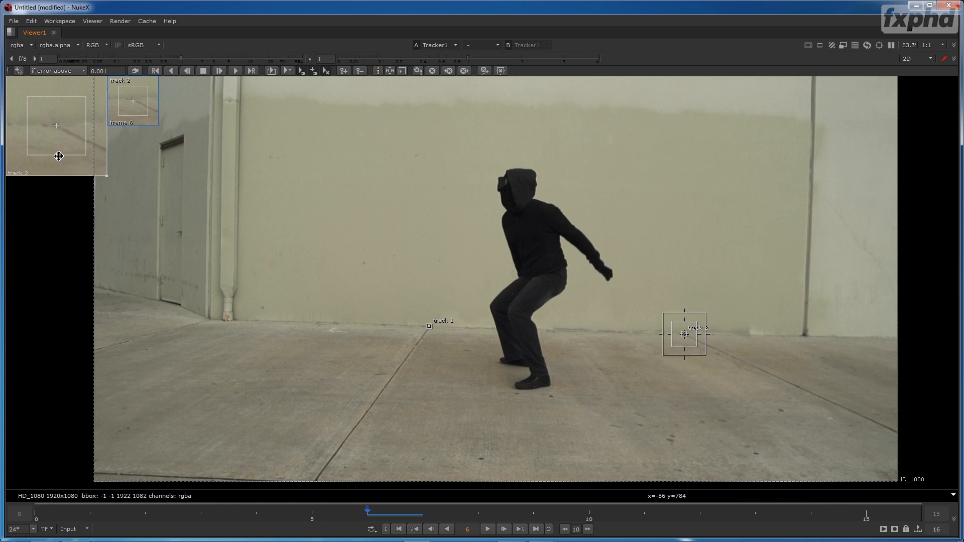
left_click(806, 338, "ctrl+alt")
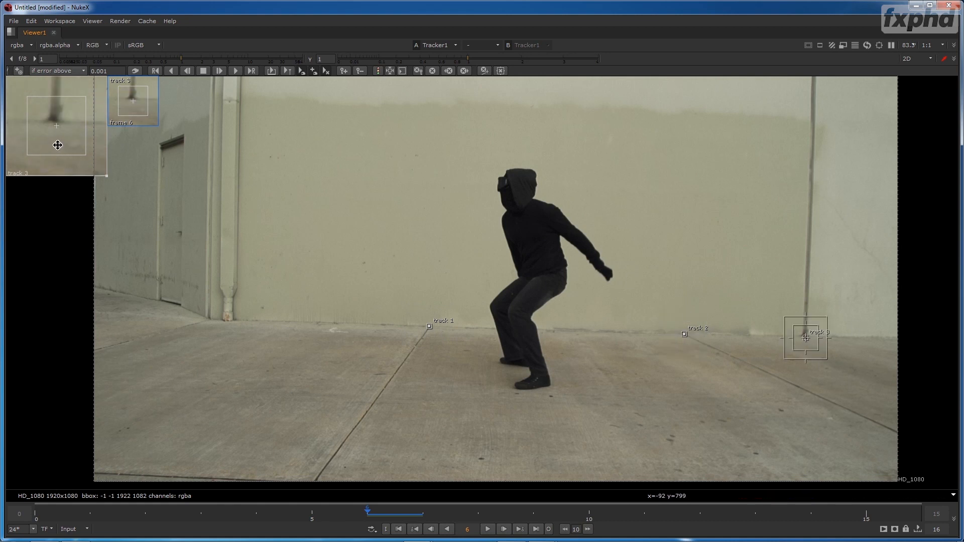
left_click_drag(57, 137, 60, 143)
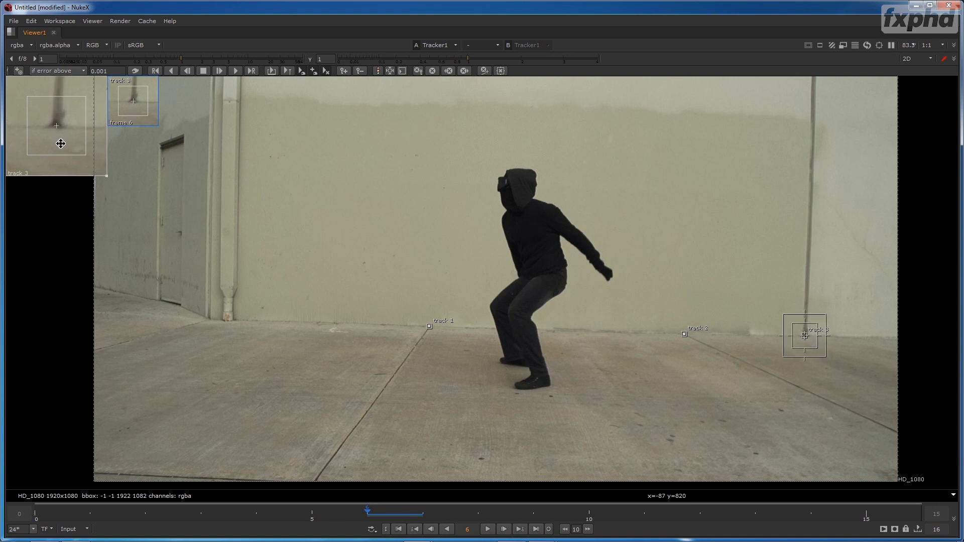
- Select all three tracks, track them from frame 6 backward to 0 and forward to 15, and scrub back to frame 0
left_click_drag(899, 286, 378, 396)
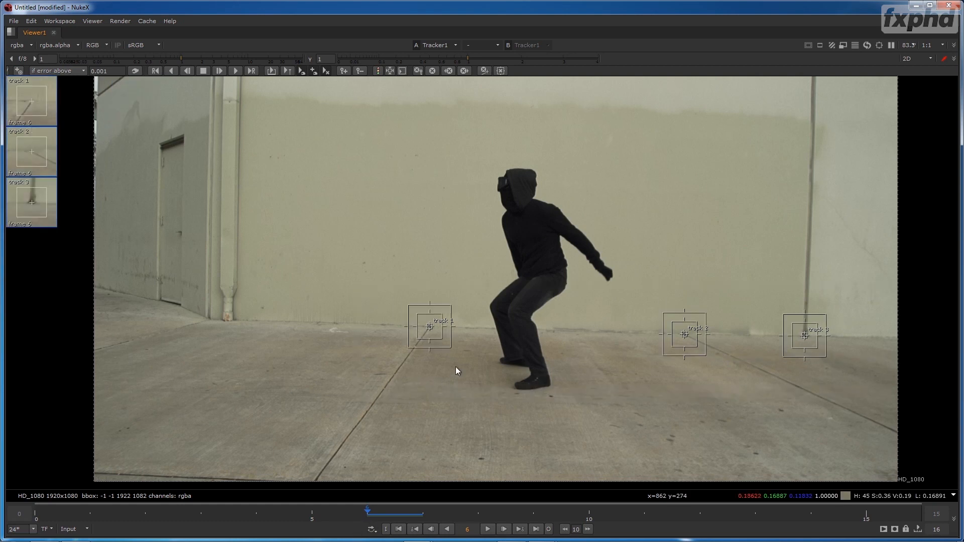
key("z")
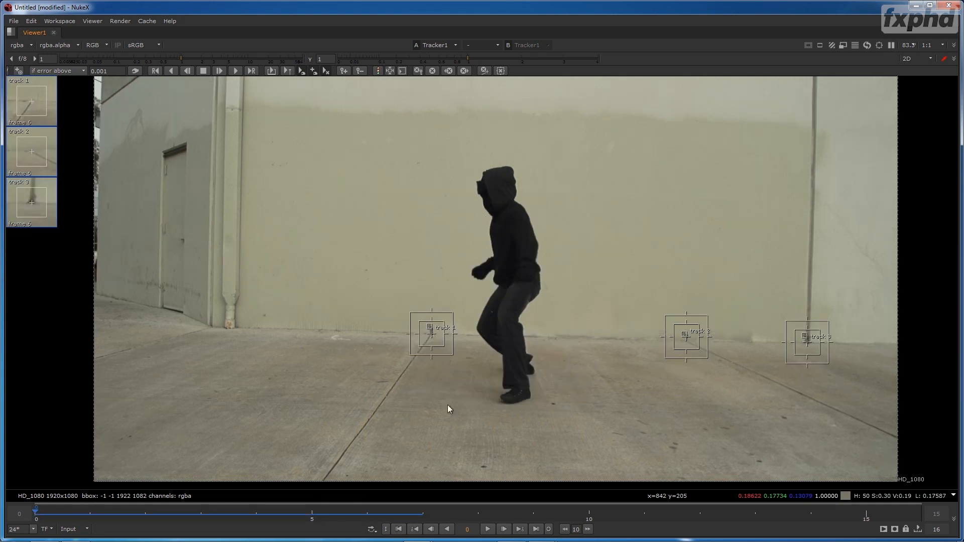
left_click(382, 511)
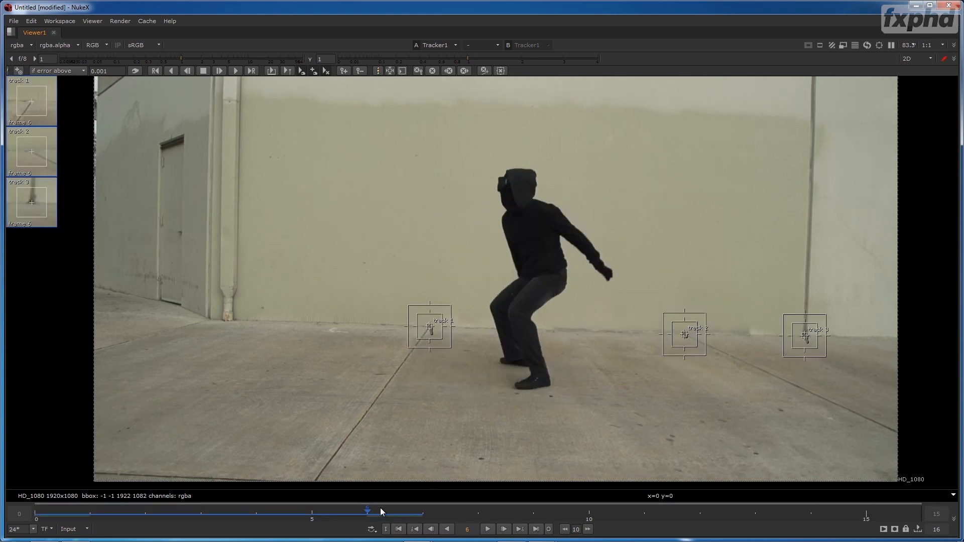
key("v")
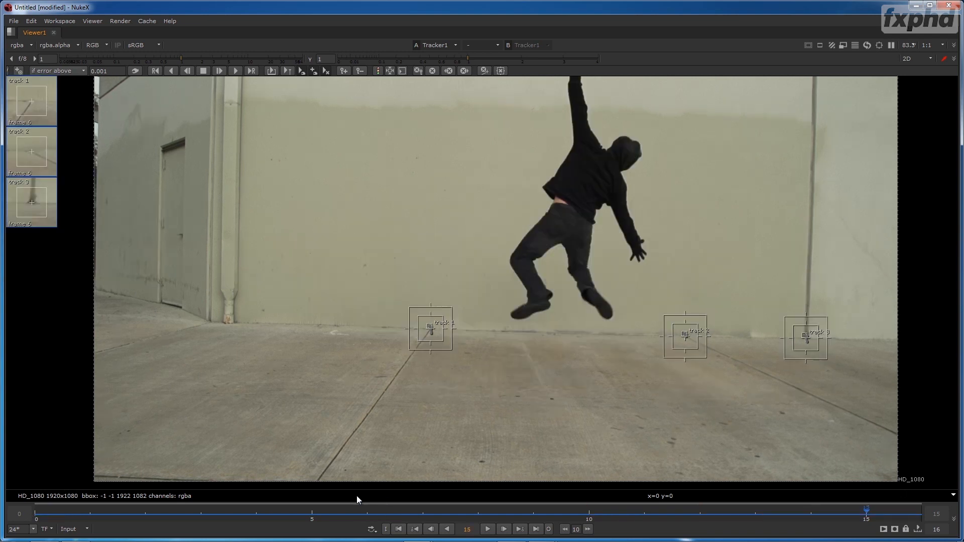
left_click_drag(641, 507, 45, 520)
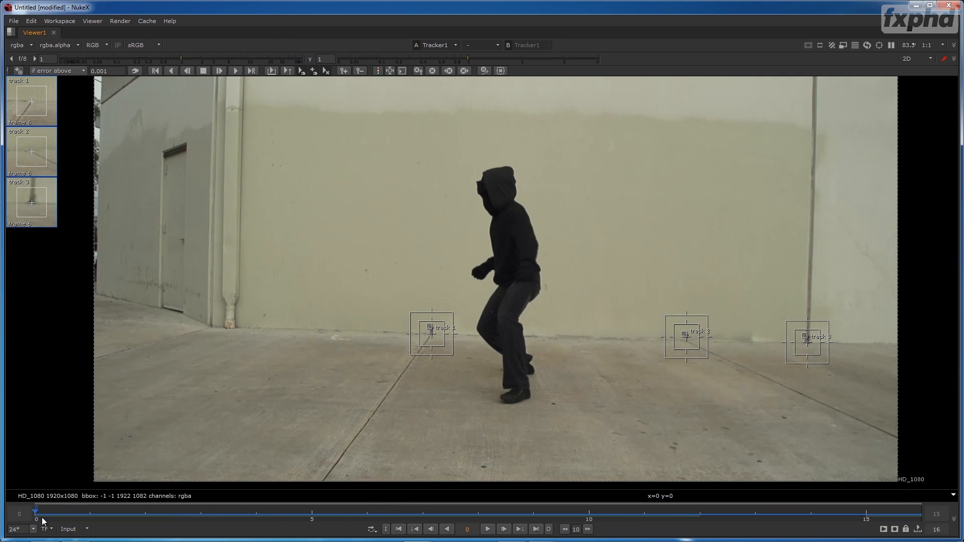
- Restore the full workspace layout and enable translate, rotate and scale for tracks 1, 2 and 3 in Tracker1
key("space")
scroll(284, 276, "up", 3)
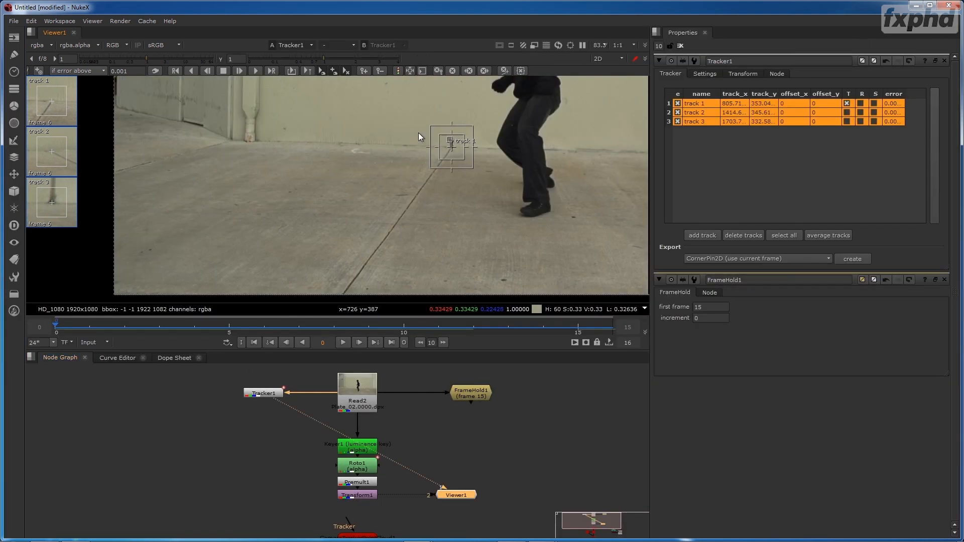
left_click_drag(418, 133, 341, 247)
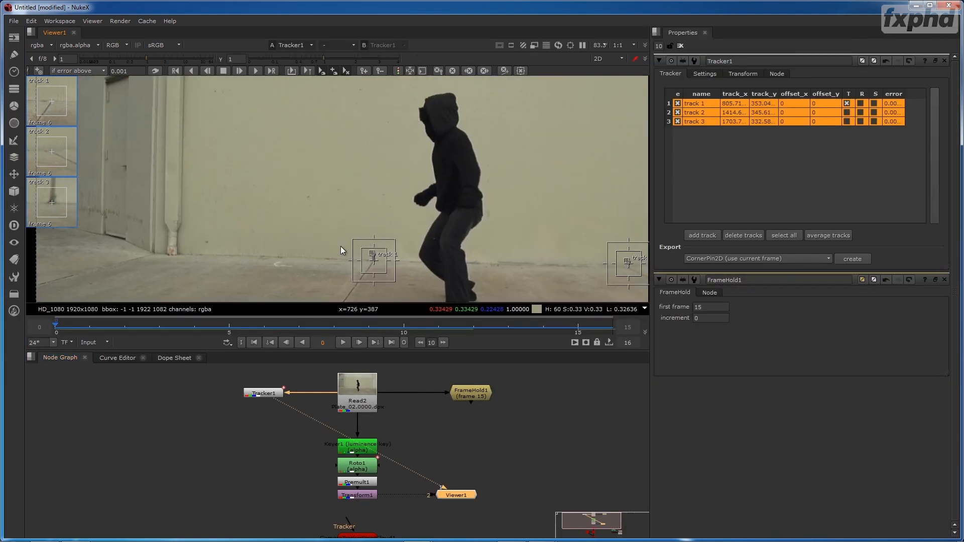
left_click(845, 113)
left_click(847, 123)
left_click(861, 104)
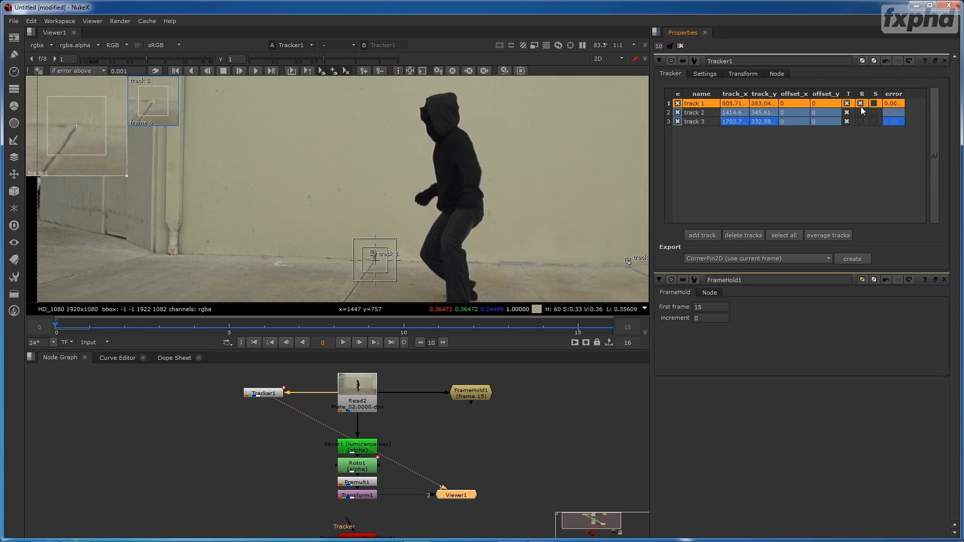
left_click(861, 112)
left_click(860, 119)
left_click(874, 103)
left_click(874, 112)
left_click(874, 121)
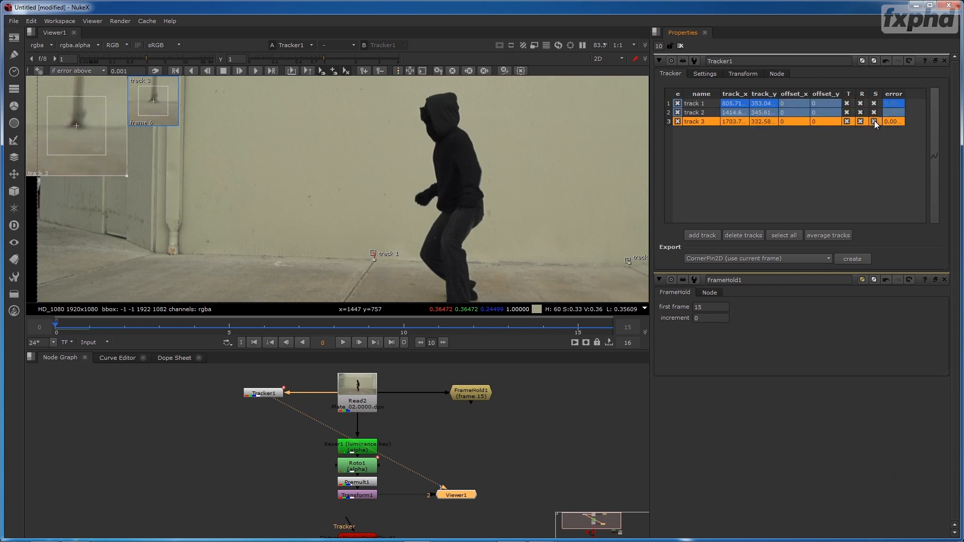
- Set Tracker1's reference frame to the current frame 0 and its transform type to stabilize
left_click(742, 74)
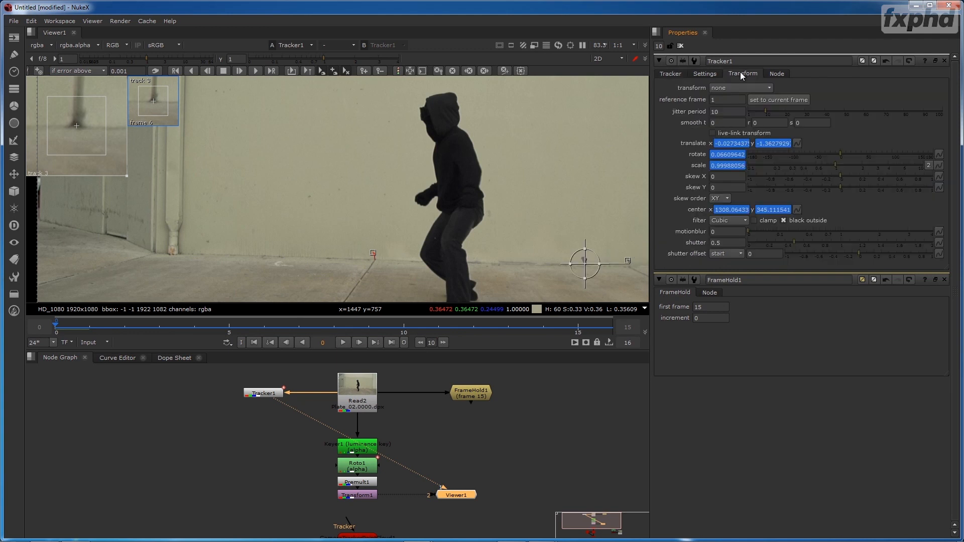
left_click(767, 101)
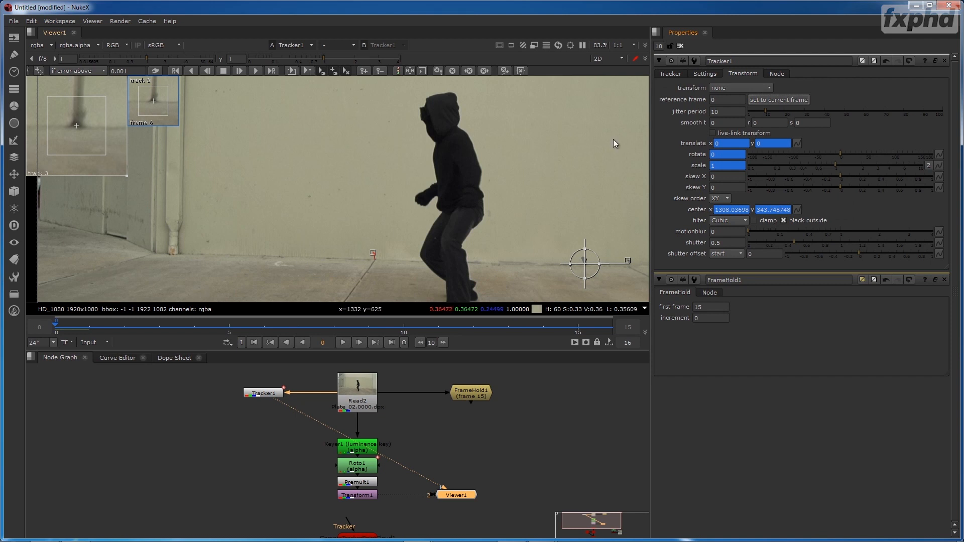
left_click(745, 86)
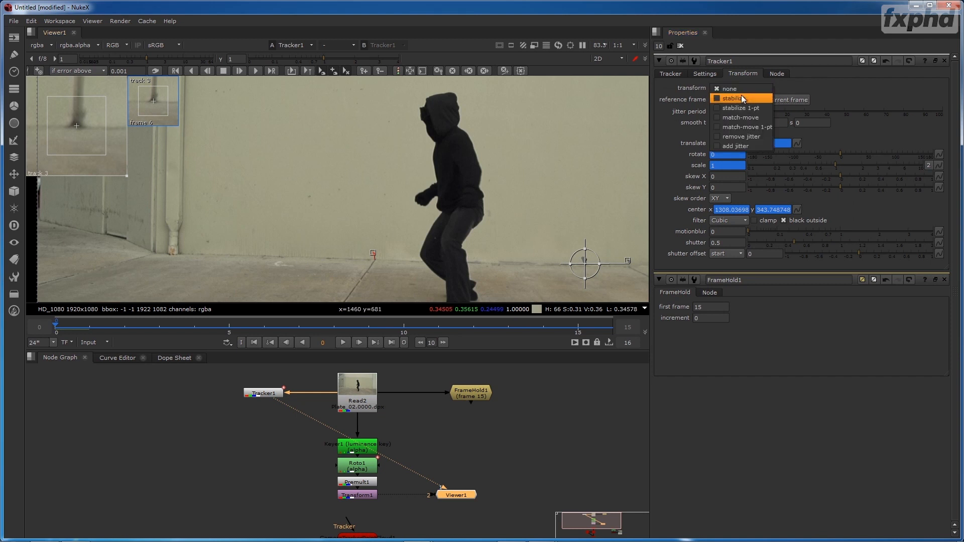
left_click(743, 94)
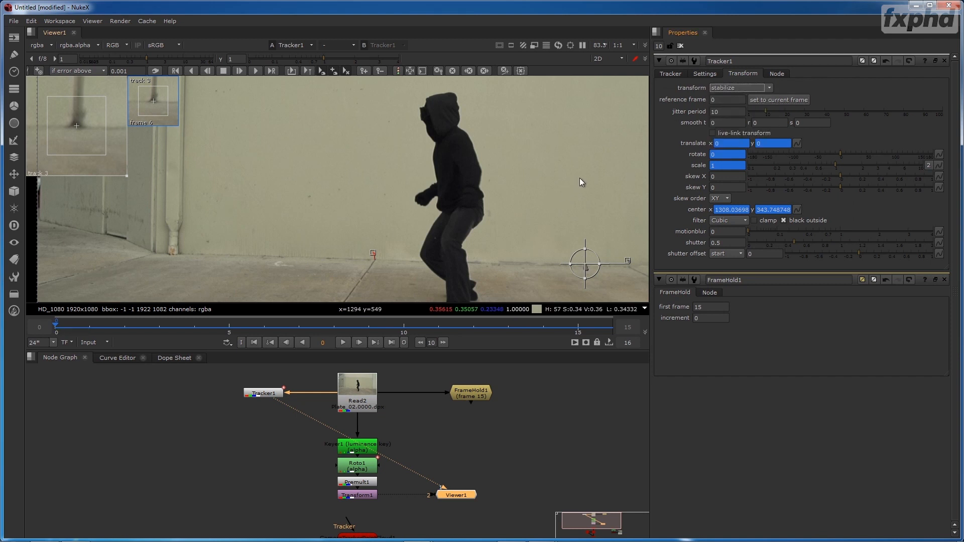
- Enlarge the viewer to play back Tracker1's stabilized plate, and return to the full workspace layout
left_click(271, 391)
key("shift+n")
left_click(587, 292)
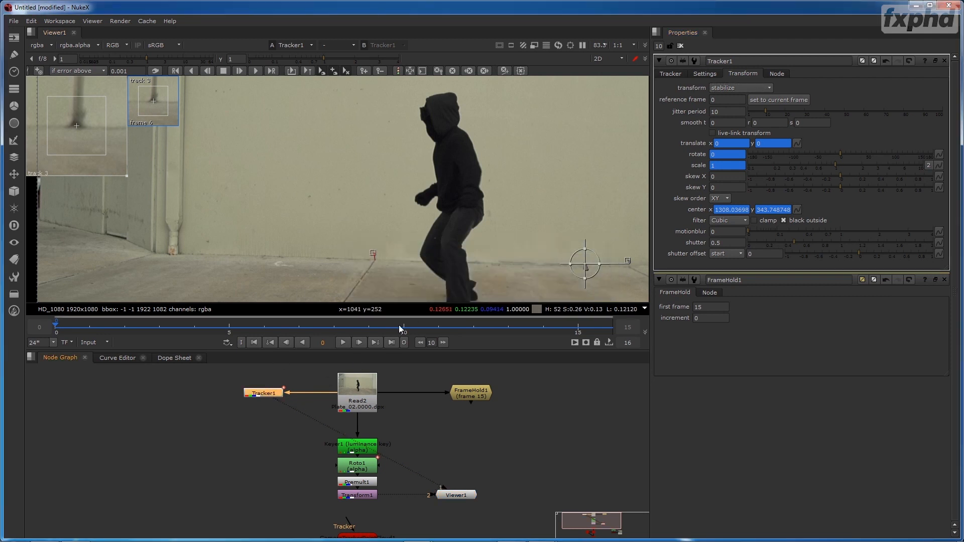
key("space")
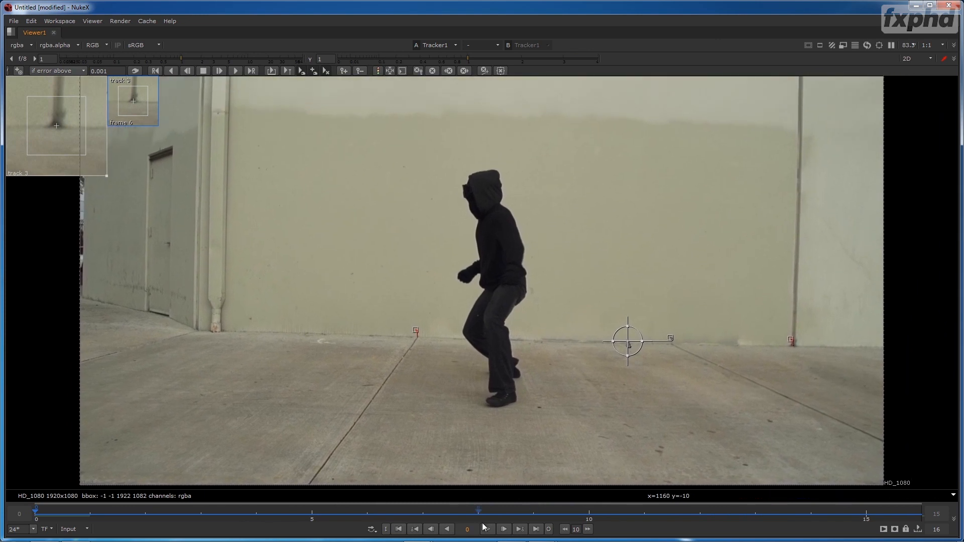
left_click(488, 529)
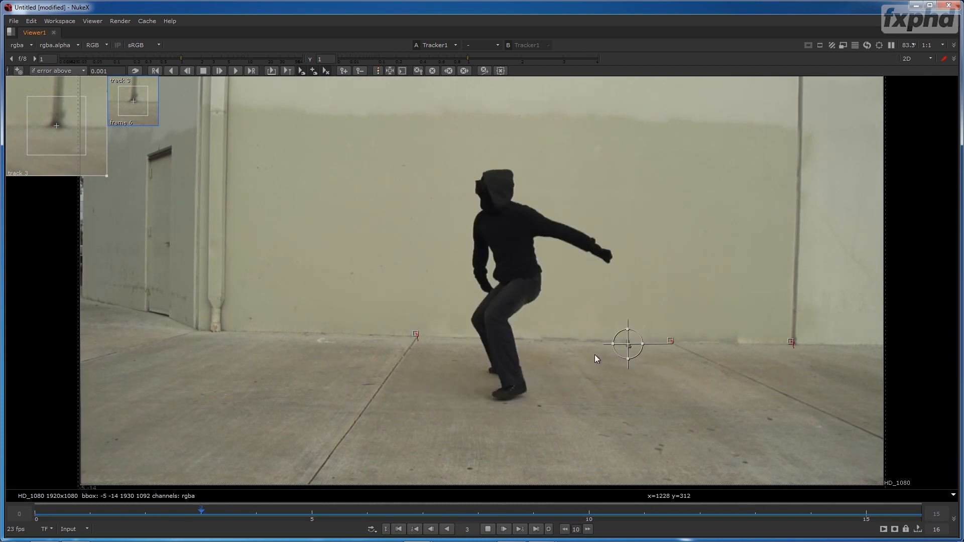
key("space")
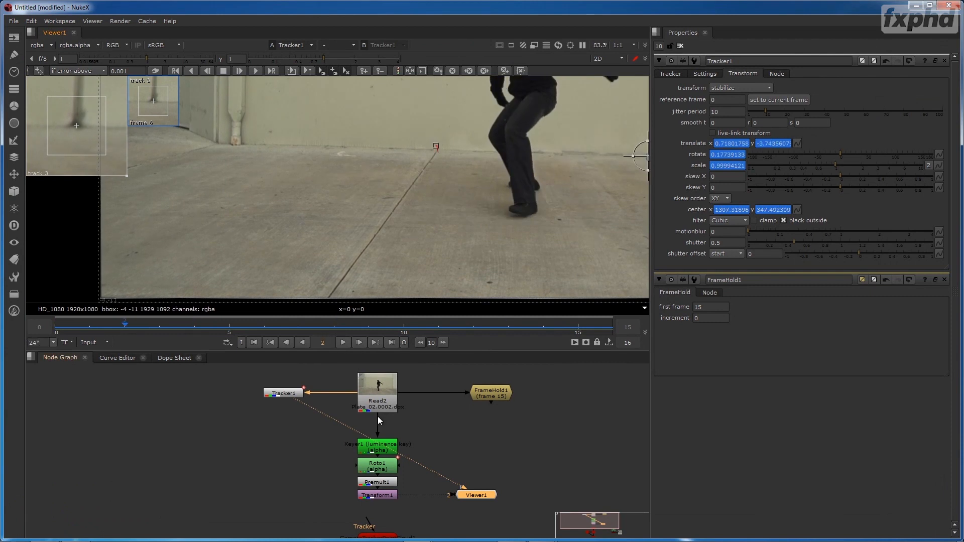
- Move the Keyer1, Roto1, Premult1 and Transform1 chain below Tracker1, feeding it from Tracker1 instead of directly from Read2
left_click_drag(415, 430, 336, 502)
left_click_drag(395, 443, 302, 440)
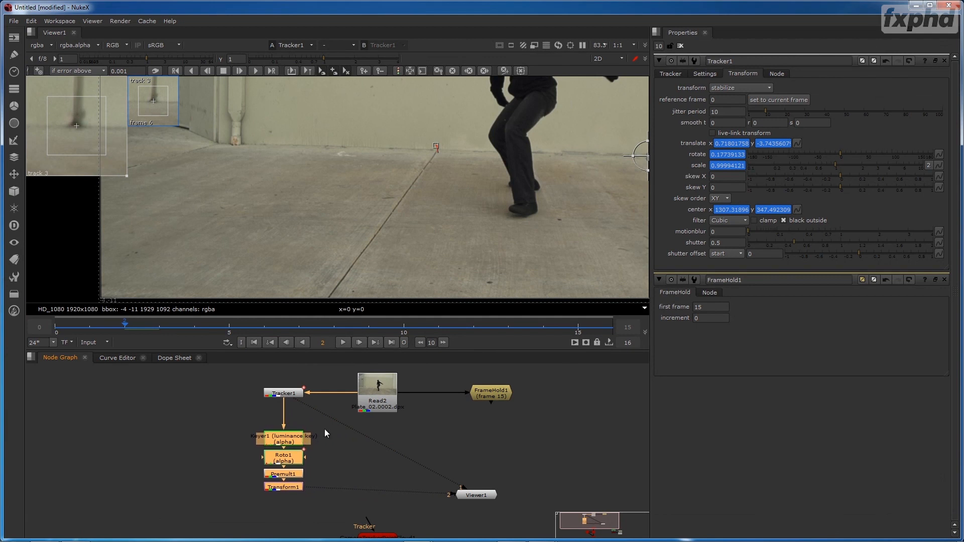
left_click(321, 460)
- View Premult1's output in the enlarged viewer with overlays off, and play back the stabilized keyed figure
left_click(295, 477)
key("1")
key("space")
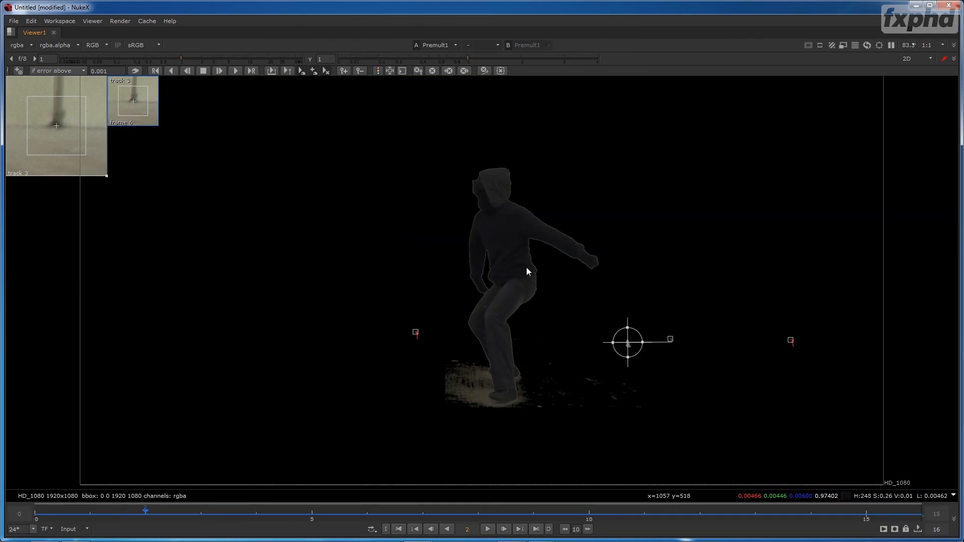
key("o")
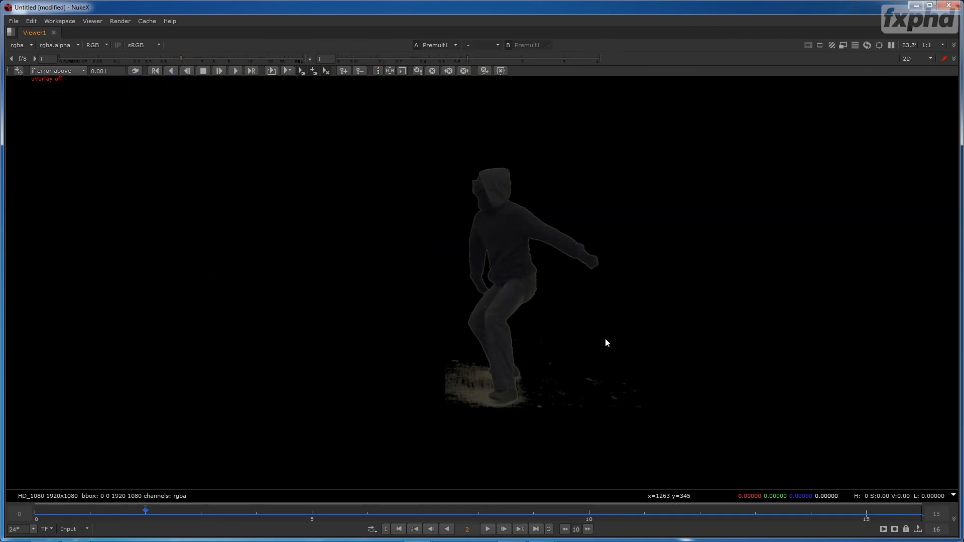
left_click(487, 529)
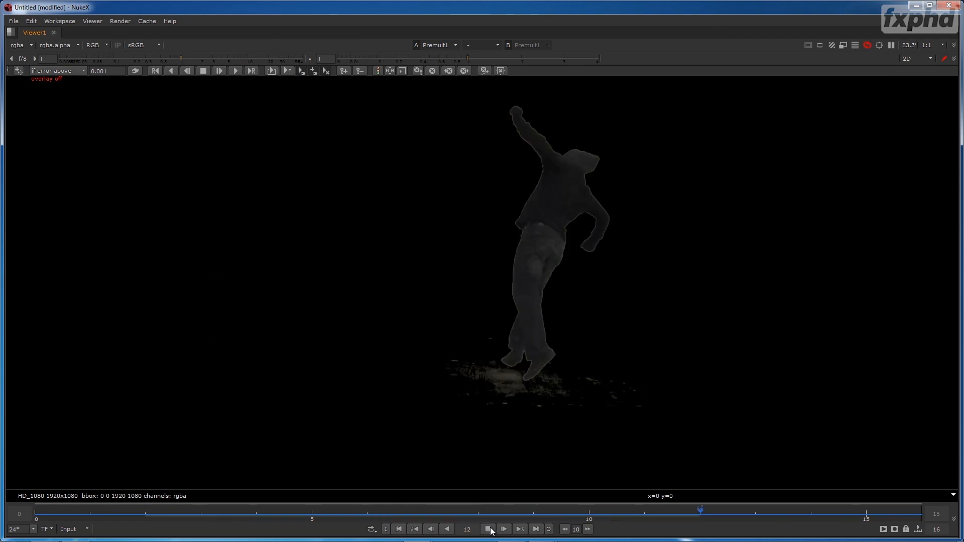
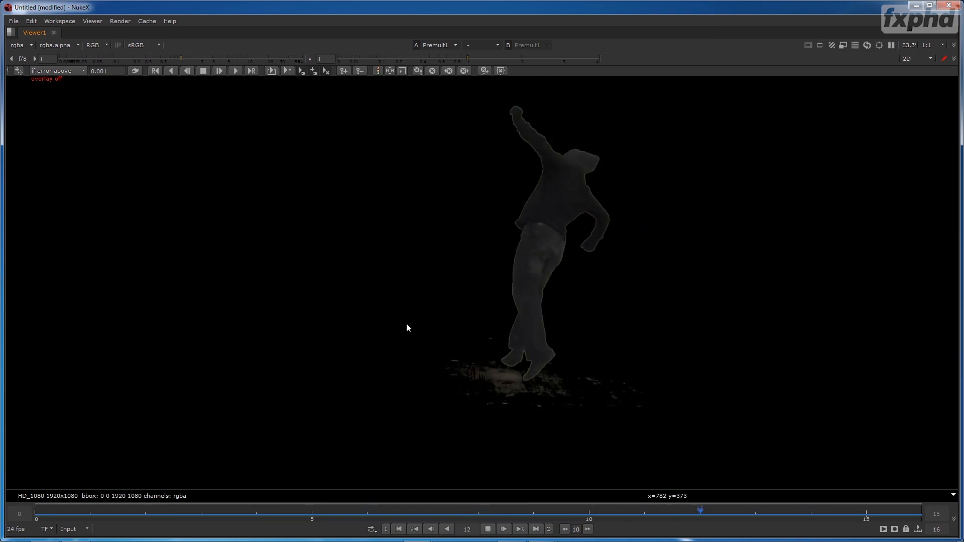
- Turn the viewer overlays back on, return to the full workspace layout, and fit the frame in the viewer
key("o")
key("space")
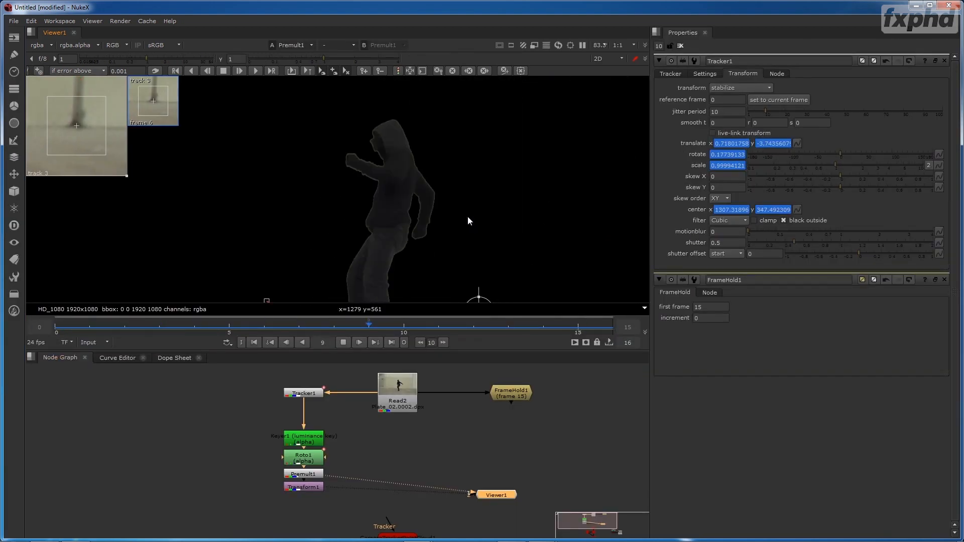
key("f")
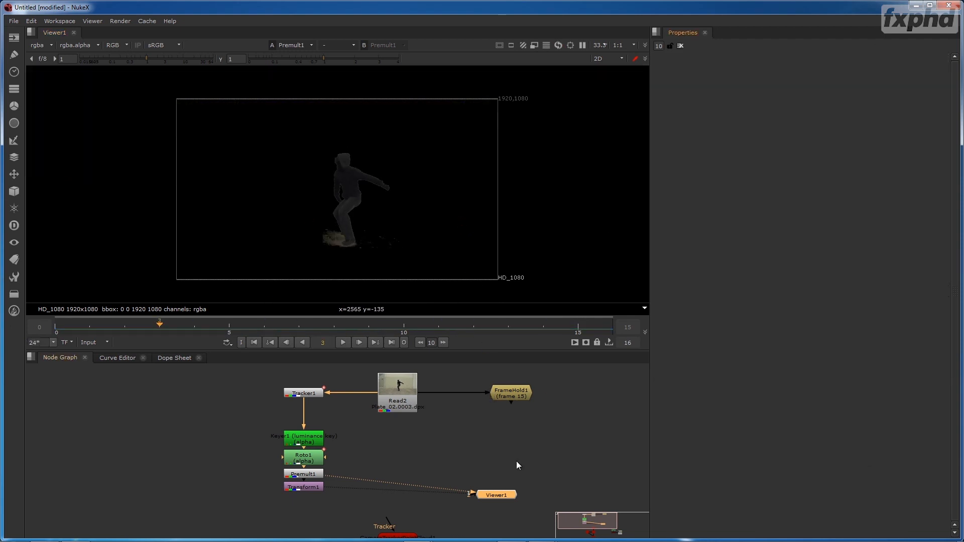
- Move CameraTracker1, its mask node and Read1 together in the node graph to line up beside CameraTrackerPointCloud1
left_click_drag(377, 466, 398, 397)
left_click_drag(416, 455, 295, 408)
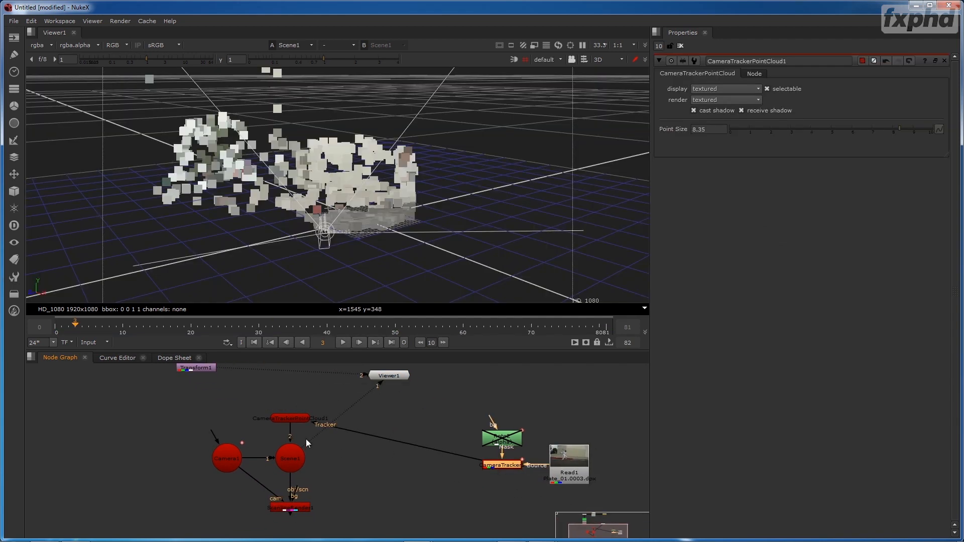
left_click_drag(449, 406, 606, 492)
left_click_drag(481, 465, 414, 418)
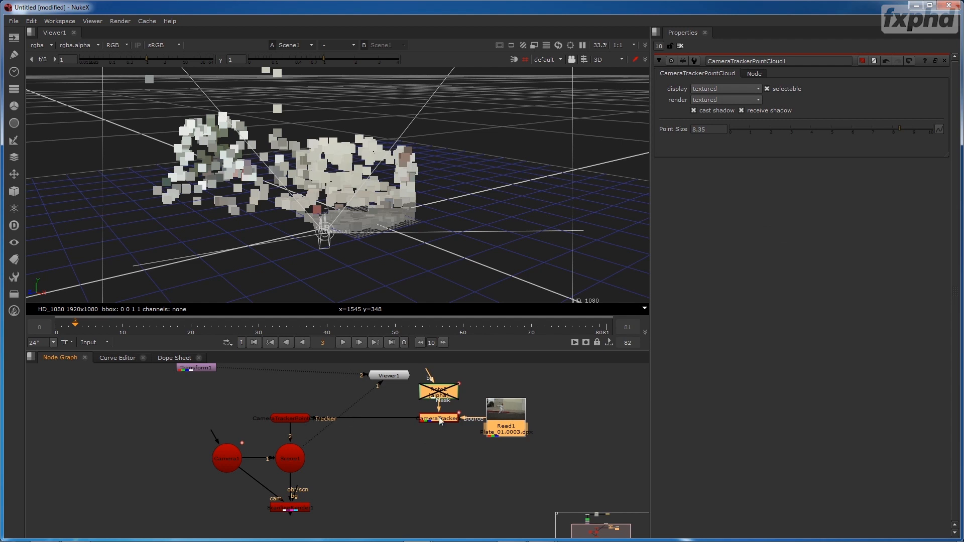
- Open CameraTracker1's properties and reduce CameraTrackerPointCloud1's point size to 3.65
left_click(436, 418)
double_click(436, 418)
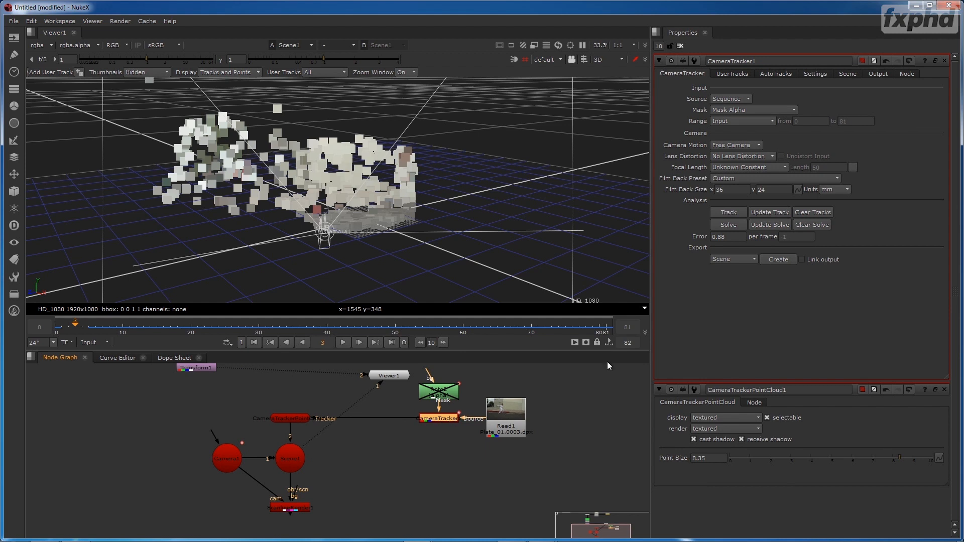
left_click_drag(892, 462, 803, 463)
- View CameraTracker1's output over Plate_01 in the 2D viewer, and nudge Read1 slightly away from CameraTracker1
key("Tab")
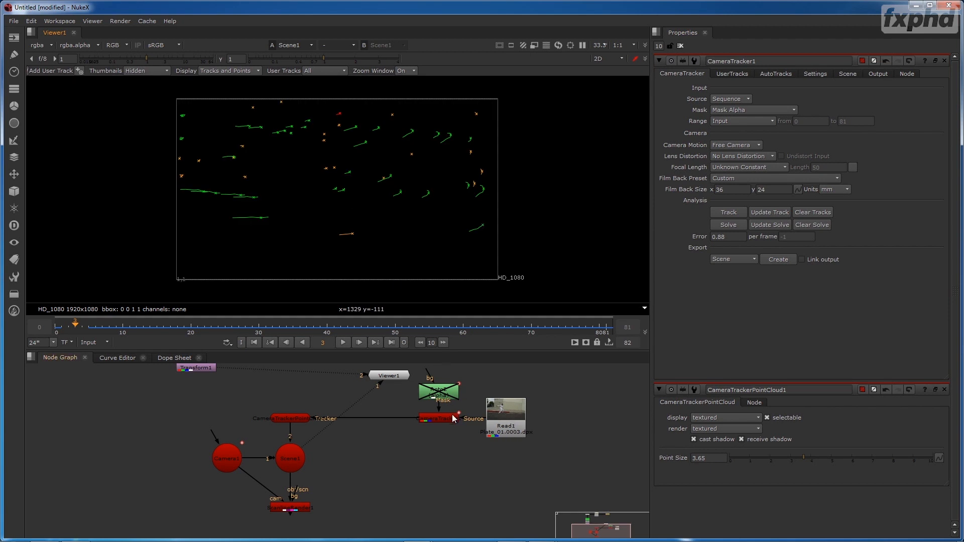
key("1")
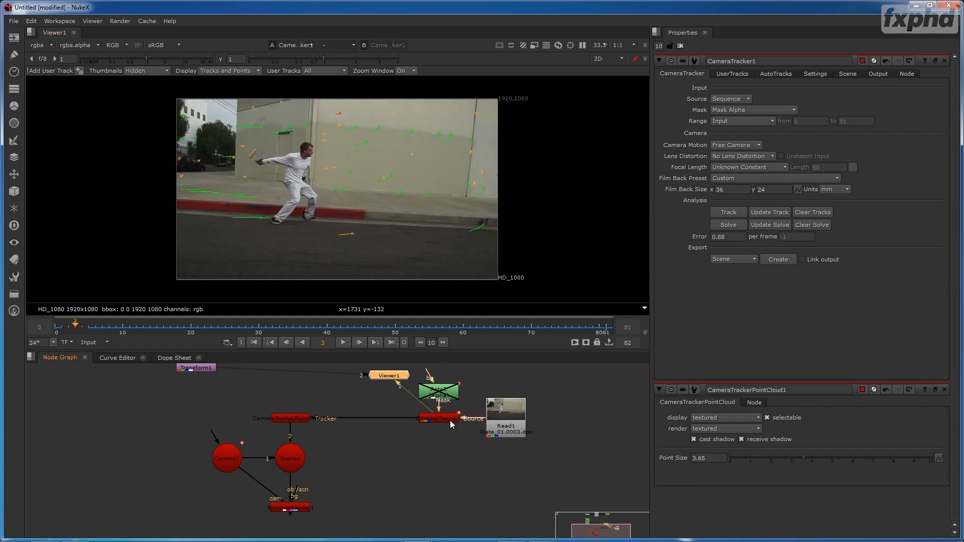
left_click_drag(515, 427, 521, 429)
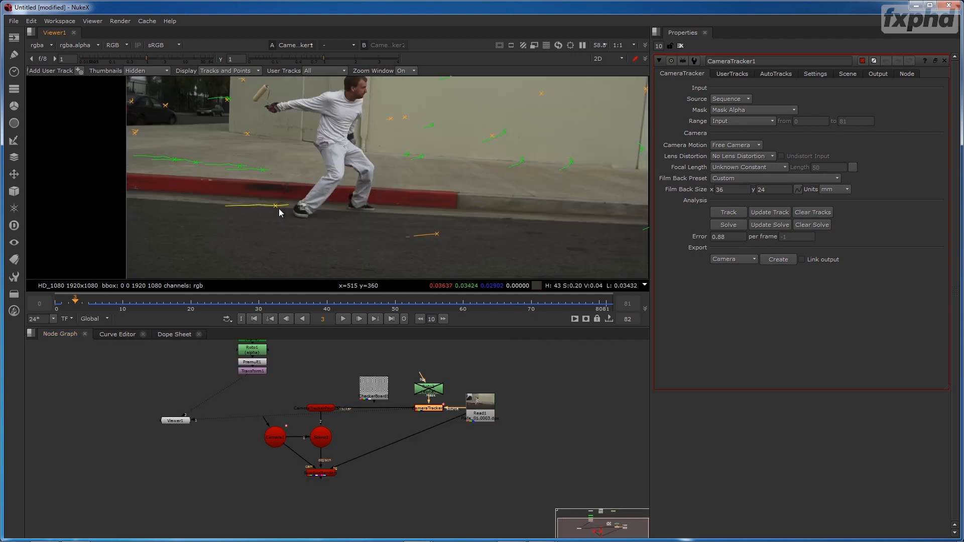
- Create a card from the selected tracks on the road, near the man's foot and along the curb, and inspect it in 3D
left_click_drag(279, 213, 206, 220)
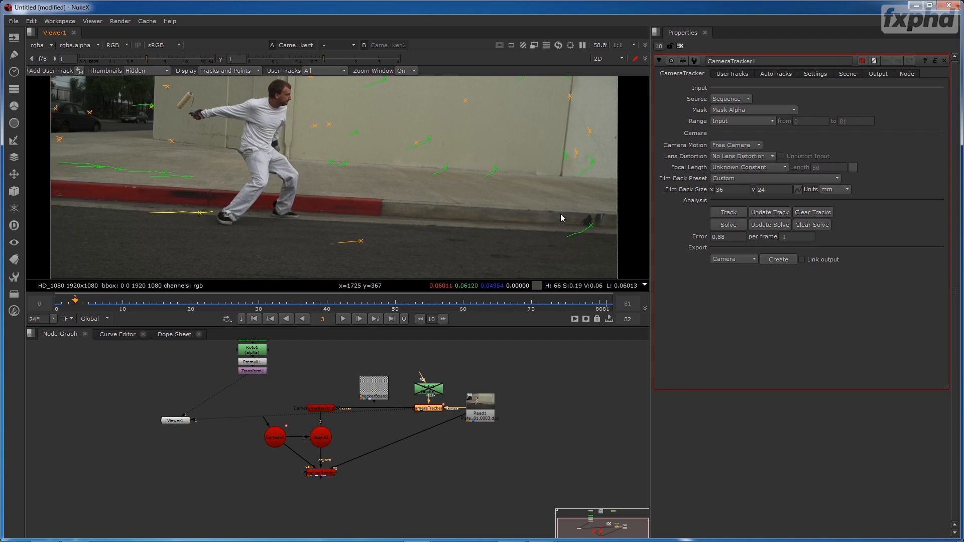
right_click(592, 227)
mouse_move(626, 269)
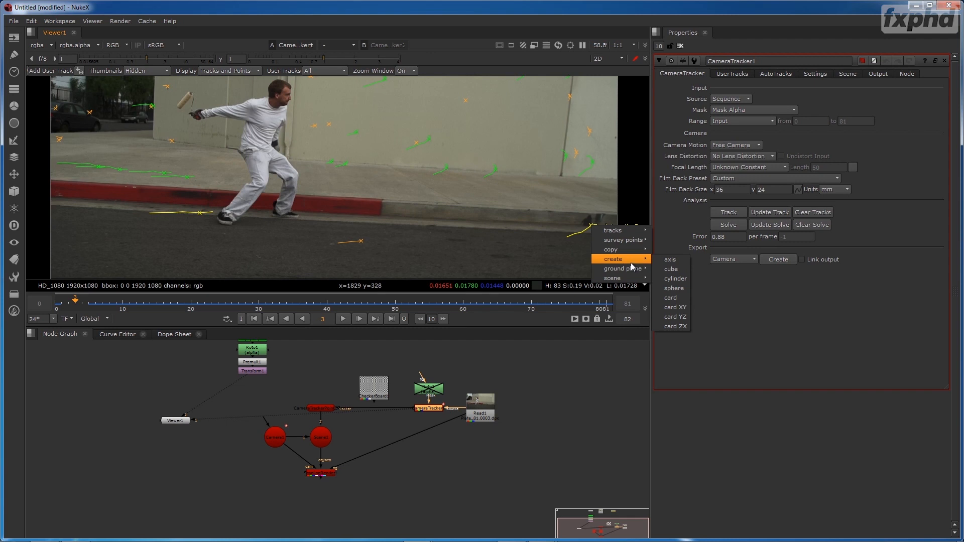
left_click(672, 298)
scroll(353, 184, "up", 3)
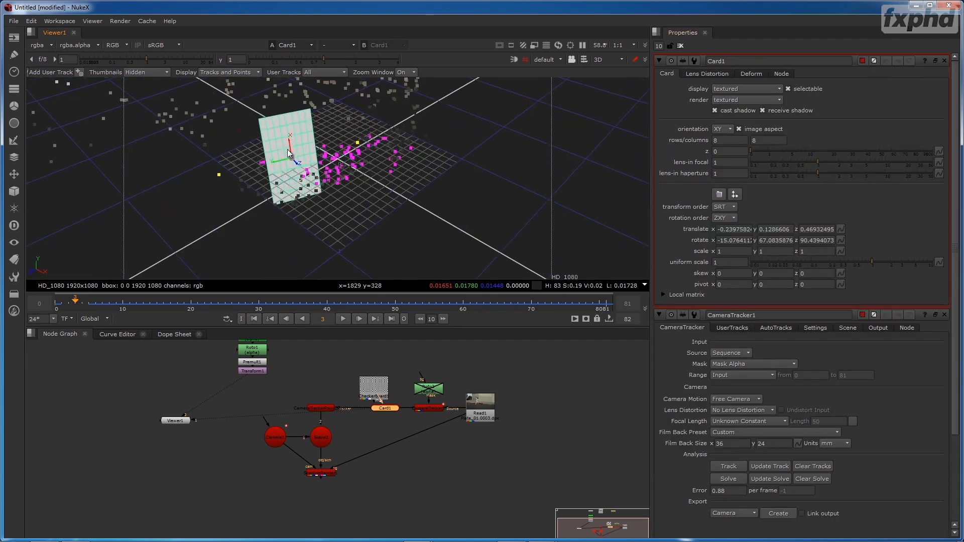
left_click_drag(313, 144, 357, 186)
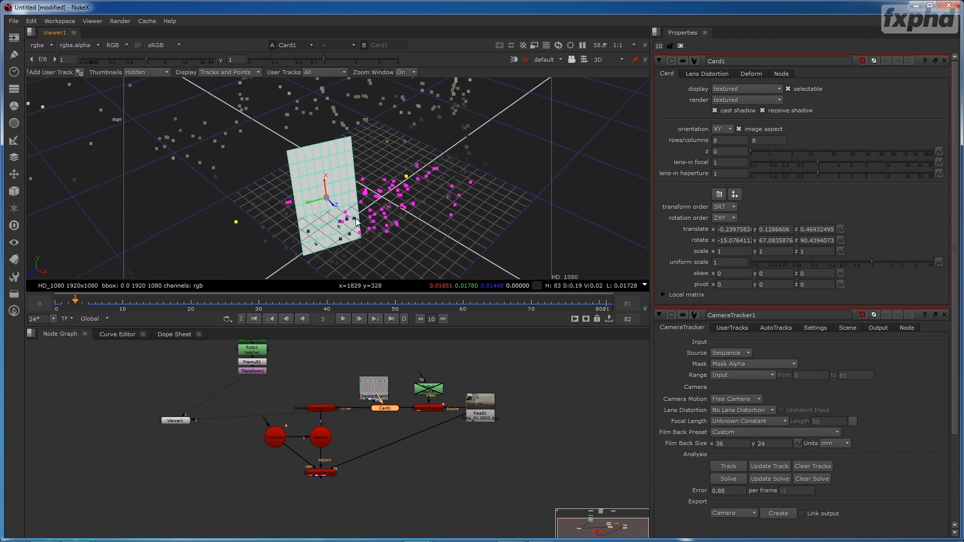
- View Scene1 in the 3D viewer and examine the new card against the point cloud and camera
left_click(317, 439)
key("1")
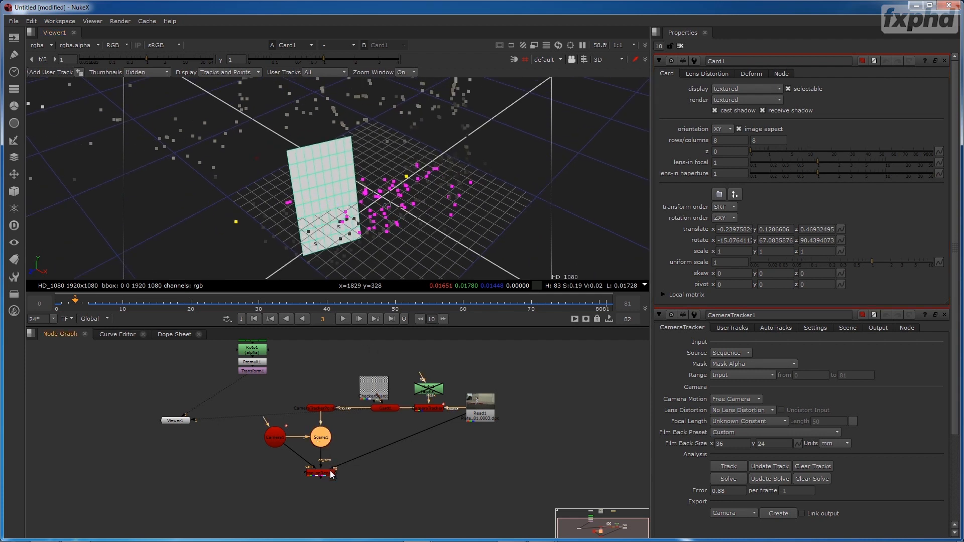
left_click_drag(428, 238, 391, 177)
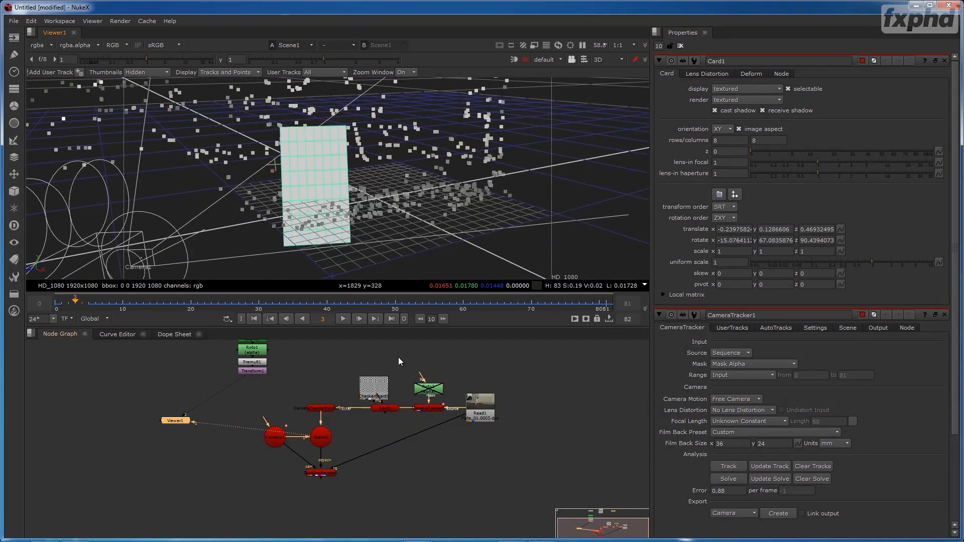
- Pull Card1 out of the tracker connection, connect it to Scene1, and feed it the CheckerBoard texture
left_click_drag(391, 408, 382, 431)
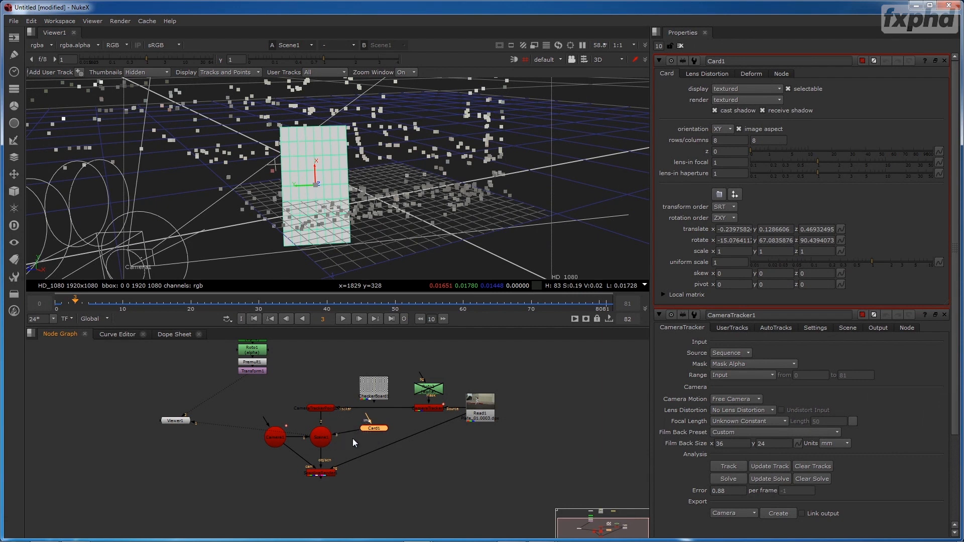
left_click_drag(366, 417, 378, 390)
left_click(378, 390)
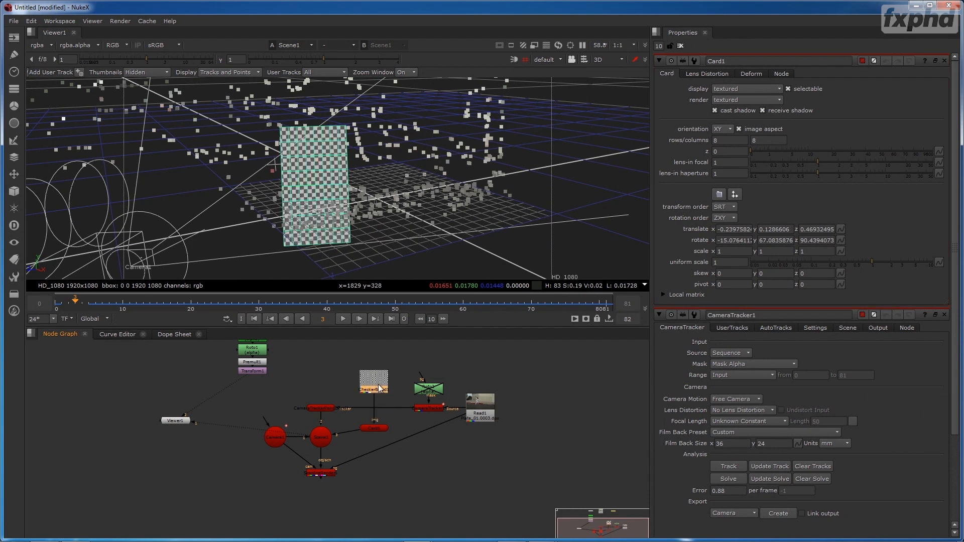
left_click(369, 428)
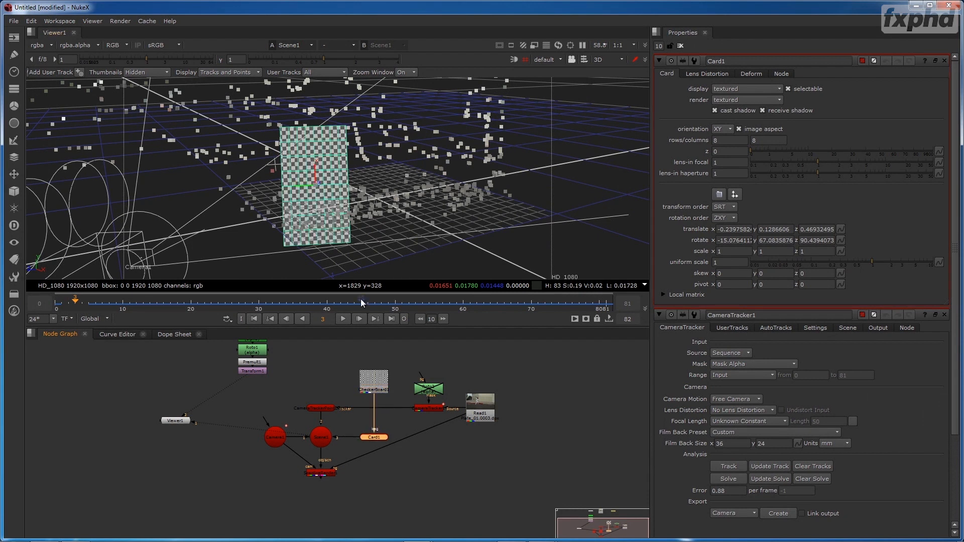
- View the scanline render of the checkerboard card over the plate in 2D, and go to frame 0
left_click(411, 244)
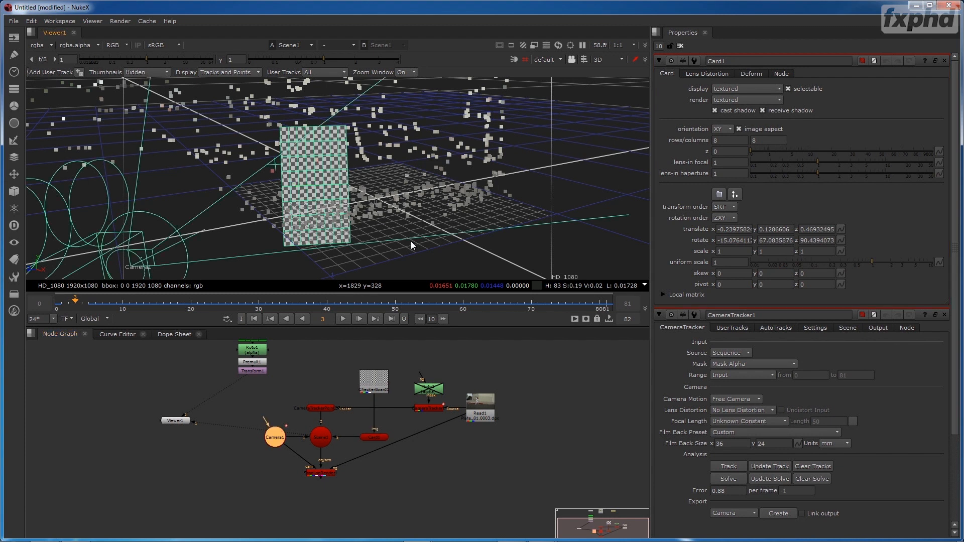
left_click(326, 475)
key("1")
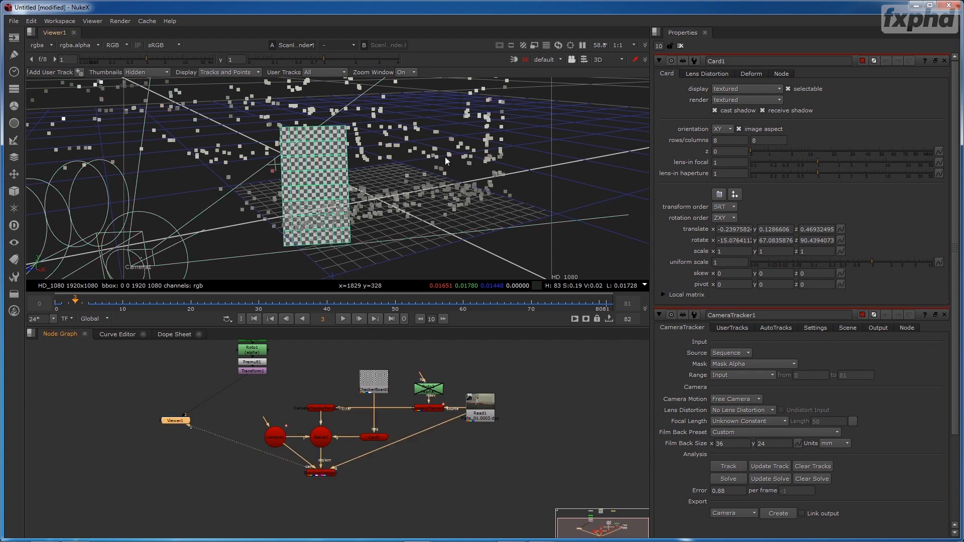
key("Tab")
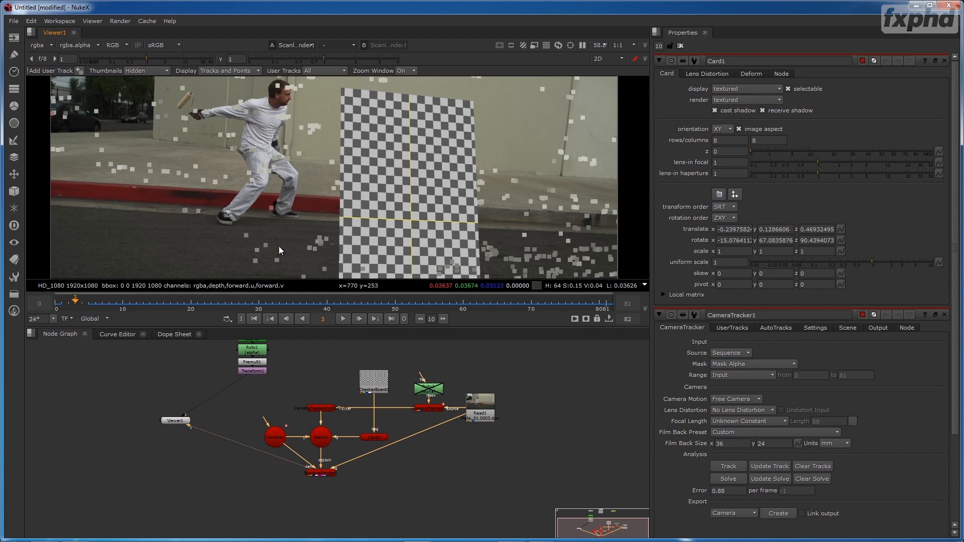
scroll(290, 239, "down", 2)
left_click_drag(369, 225, 297, 217)
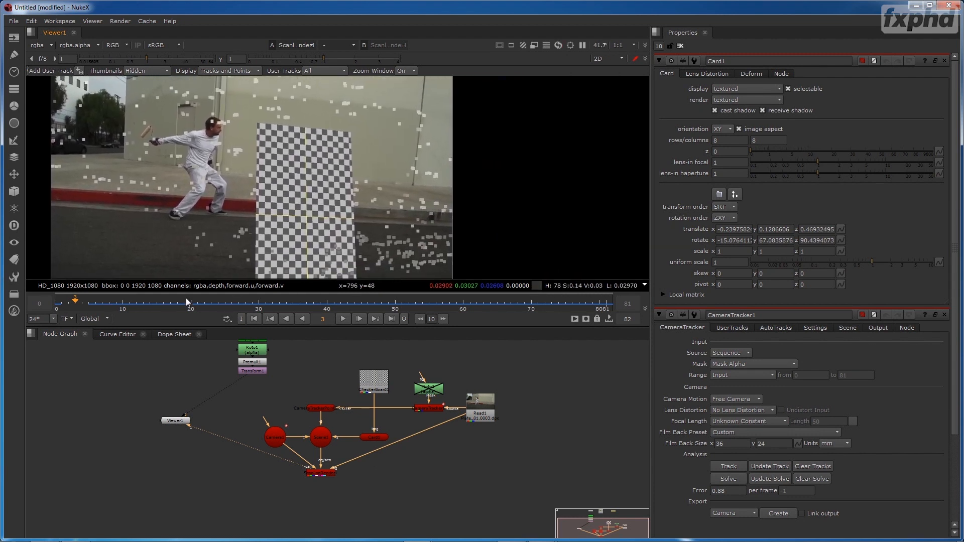
left_click_drag(76, 301, 56, 317)
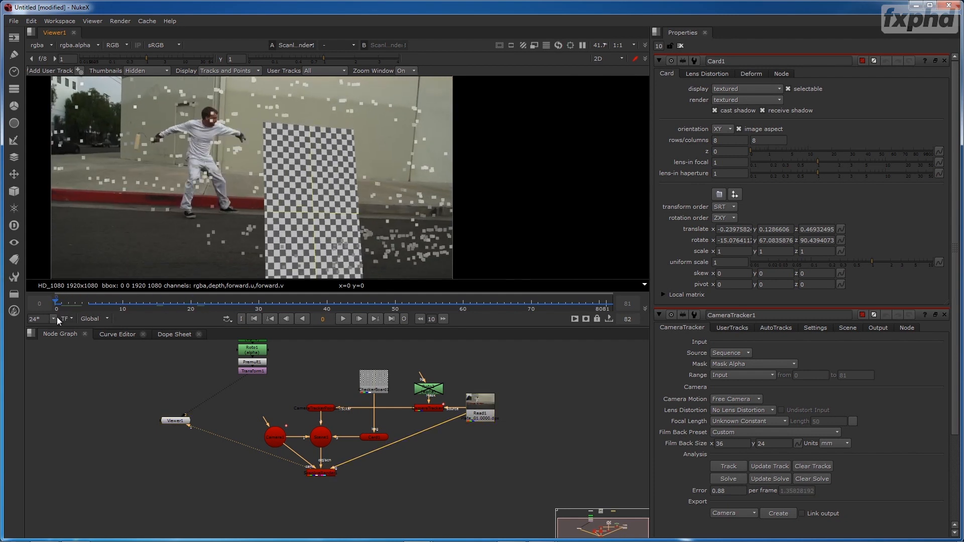
- Raise Card1 to about 0.382 in Y and rotate it upright in the 3D view, to about 0.46 in X rotation
left_click(367, 437)
left_click_drag(311, 189, 316, 140)
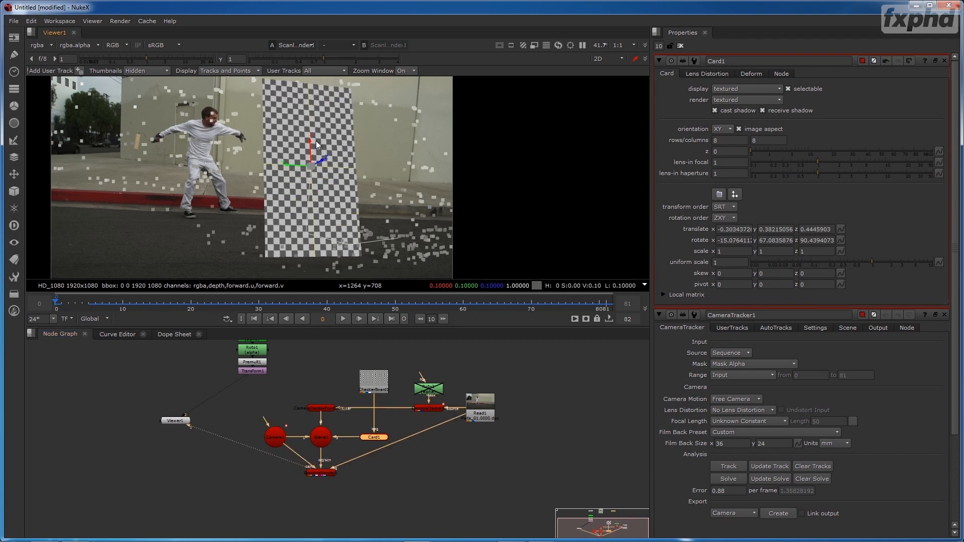
key("Tab")
left_click_drag(281, 191, 159, 155)
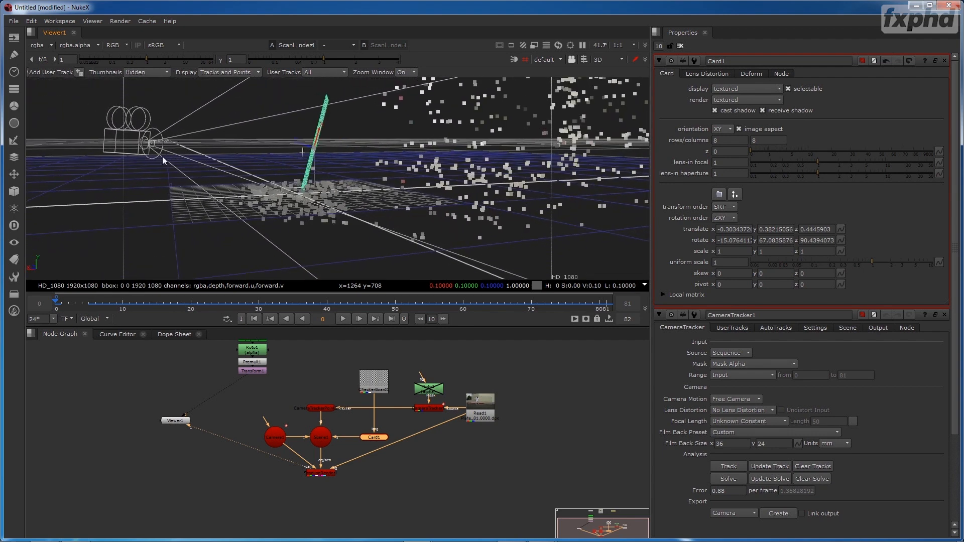
left_click_drag(359, 146, 329, 128)
key("ctrl")
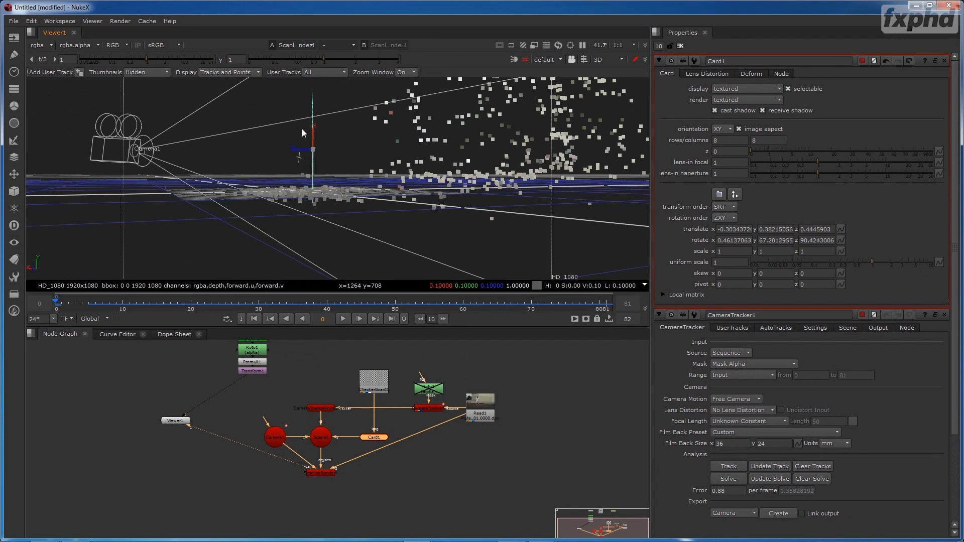
- Raise Card1 to about 0.474 in Y and check its placement over the plate in 2D
left_click_drag(312, 130, 309, 120)
left_click_drag(330, 188, 493, 226)
key("Tab")
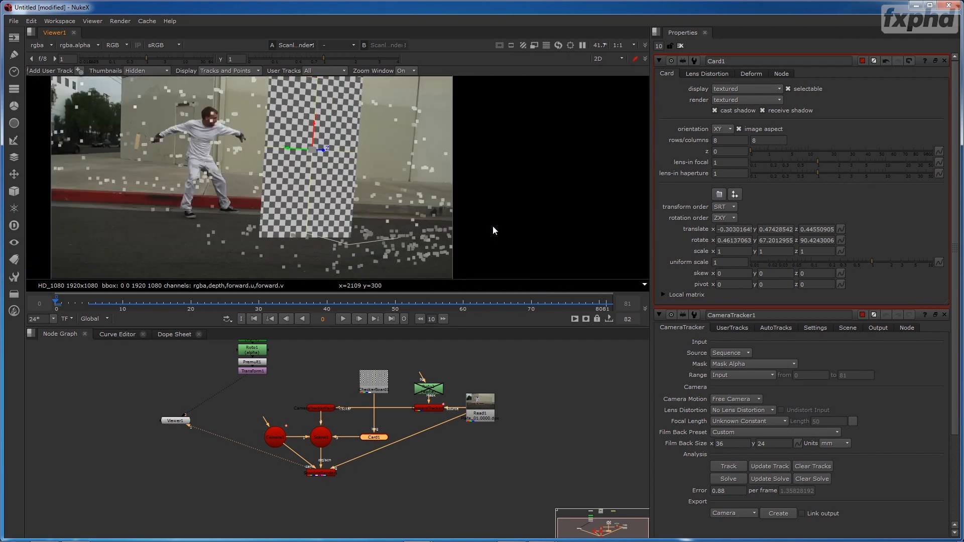
- Turn Card1 about the vertical axis from above to a Y rotation of about 58.4, checking it against the plate
key("Tab")
left_click_drag(378, 168, 352, 212)
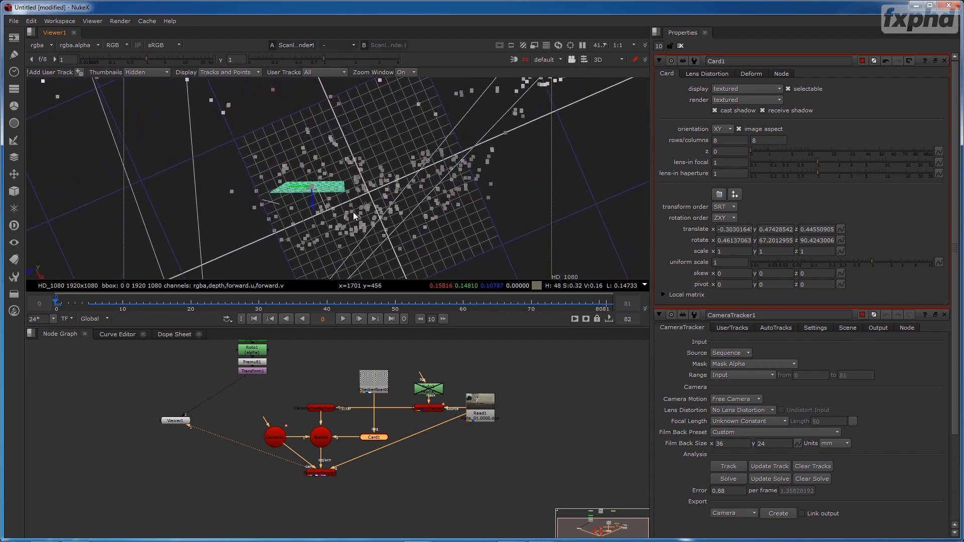
left_click(342, 192)
left_click_drag(333, 176, 358, 185)
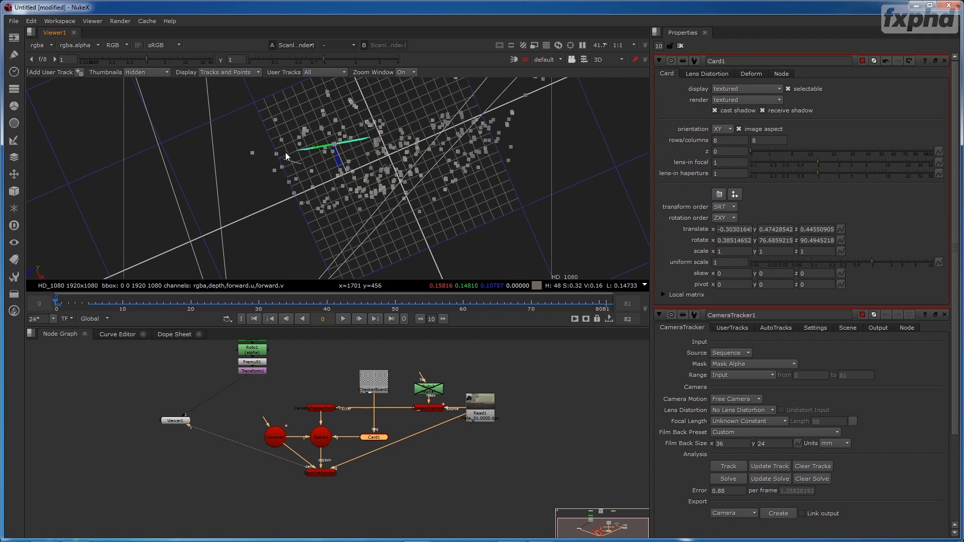
key("Tab")
key("Tab")
left_click_drag(358, 137, 357, 140)
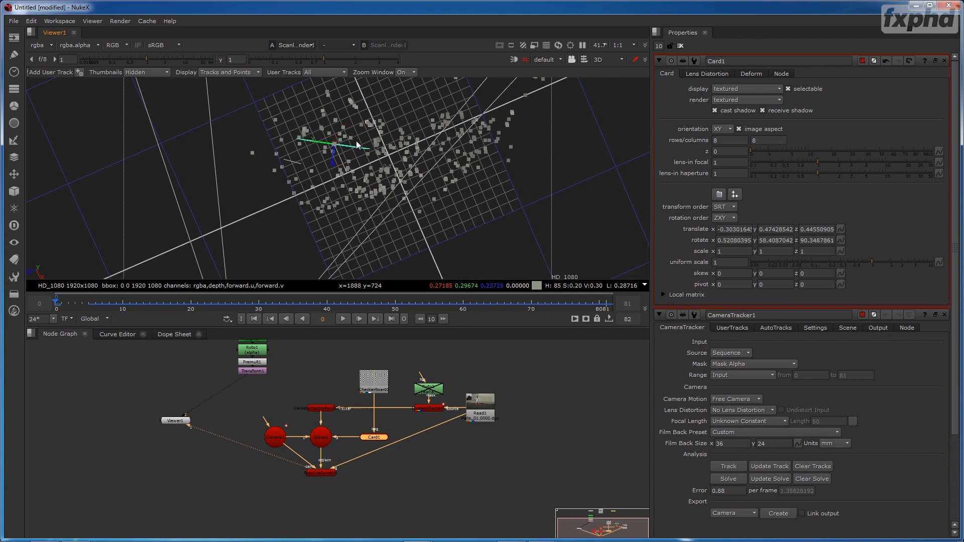
- Shift Card1 sideways toward the man to about -0.360, 0.474, 0.538 and check it in 2D
key("Tab")
key("Tab")
left_click_drag(317, 140, 304, 140)
- Reposition Card1 to about -0.603, 0.477, 0.294 and turn it to a Y rotation of about 39
key("Tab")
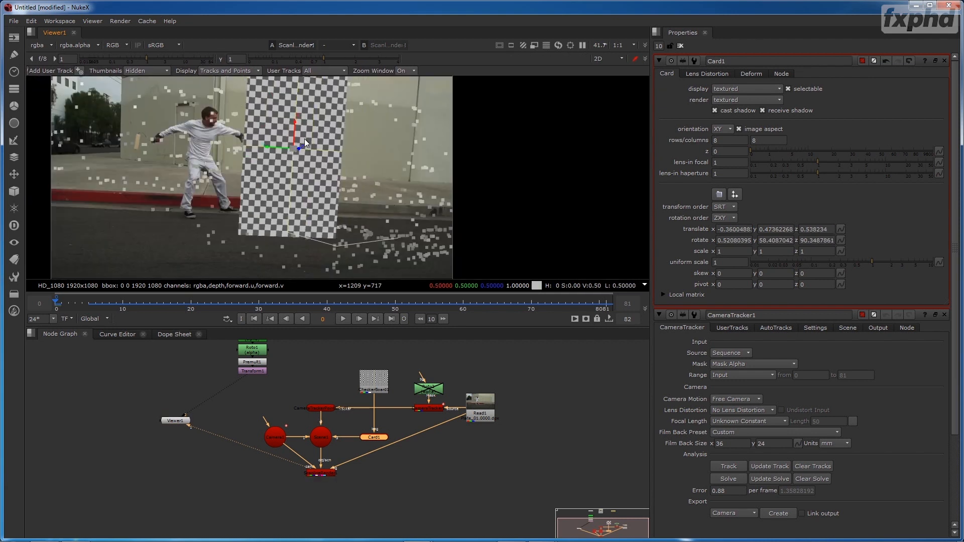
key("Tab")
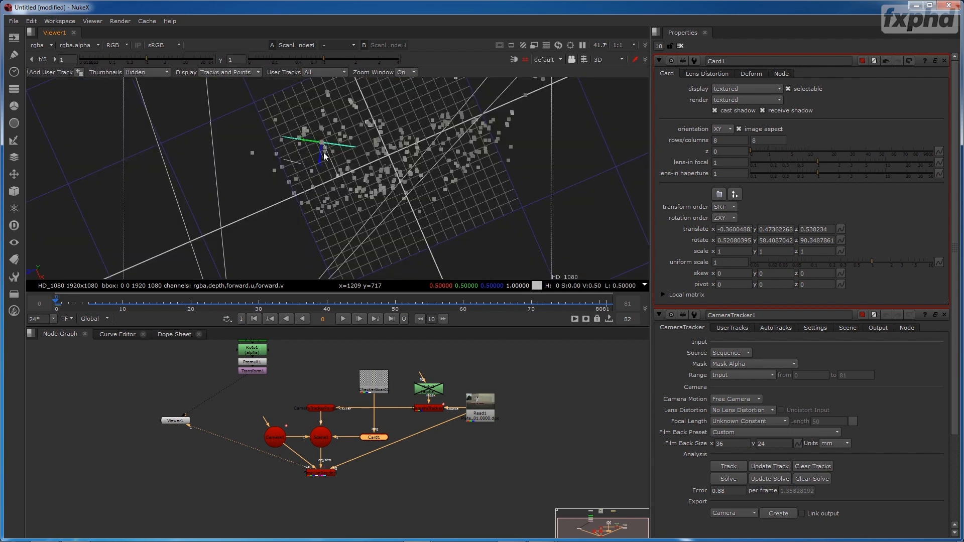
left_click_drag(321, 159, 374, 153)
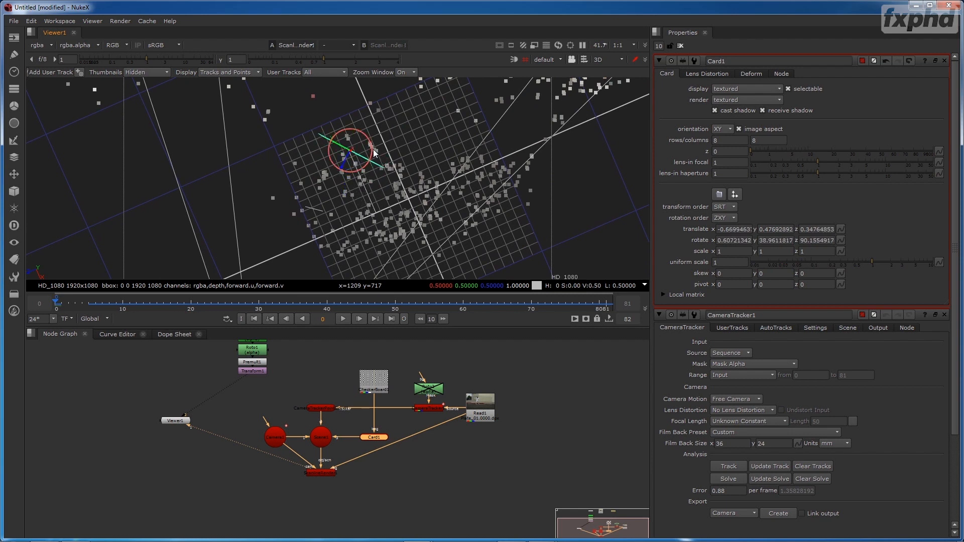
key("Tab")
left_click_drag(262, 147, 275, 146)
- Examine the placed checkerboard card over the plate in the enlarged viewer, and return to the full workspace layout
left_click_drag(363, 186, 354, 220)
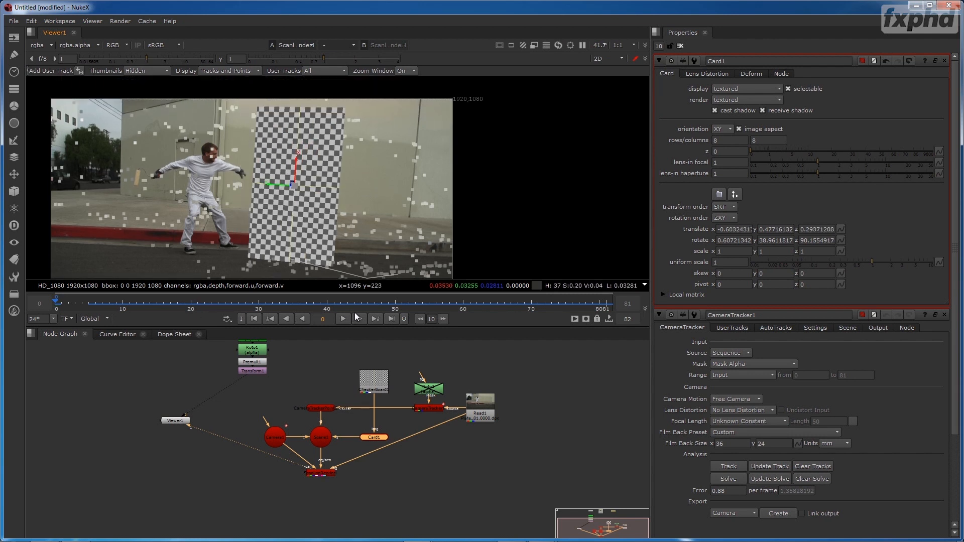
key("space")
left_click_drag(449, 349, 597, 251)
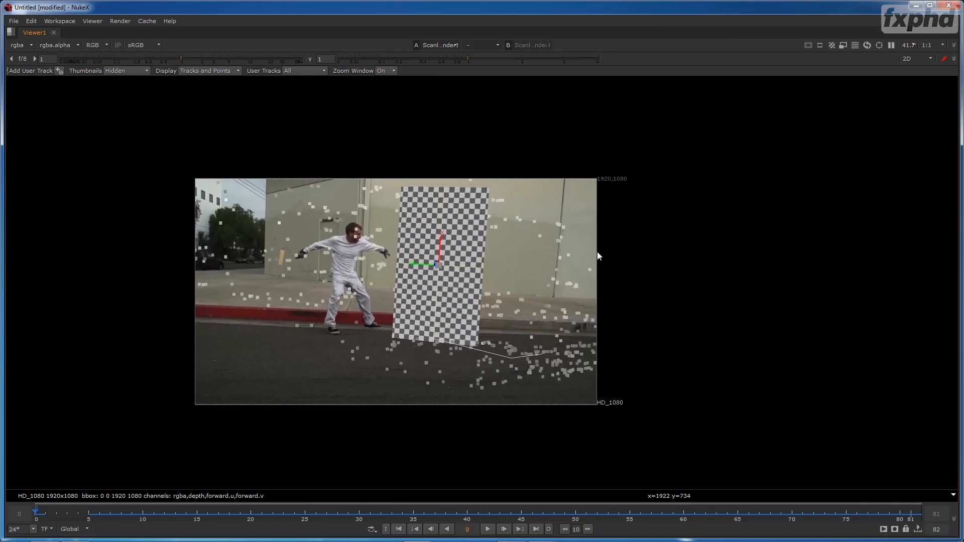
key("space")
- Disable the CameraTracker1 node
left_click(426, 406)
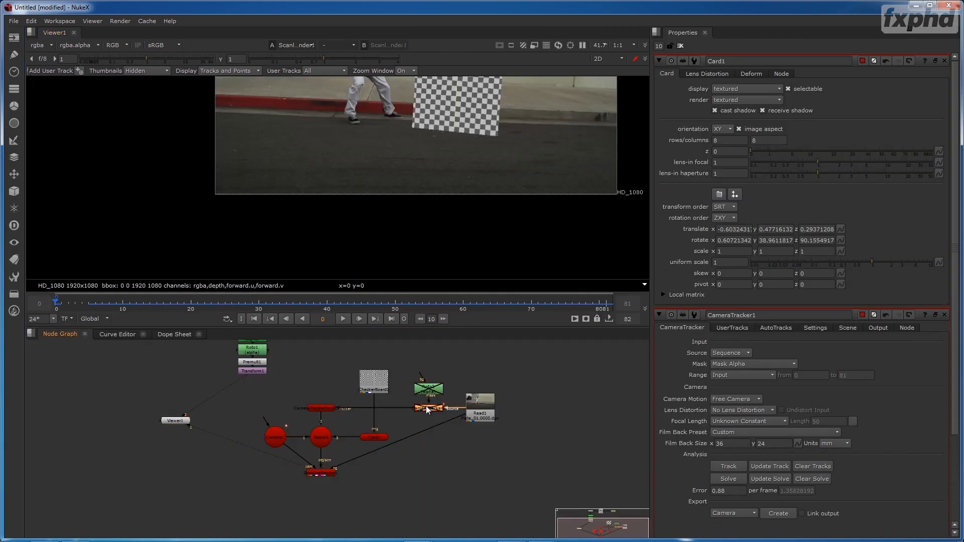
- Play back the checkerboard card over the plate in the enlarged viewer, and view the output of Transform1
key("Tab")
key("Tab")
key("space")
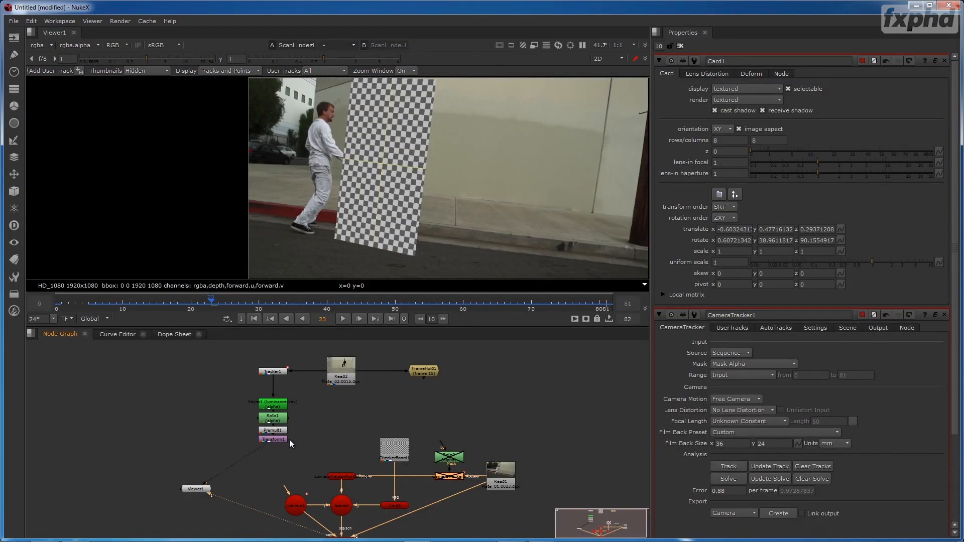
left_click(276, 439)
key("1")
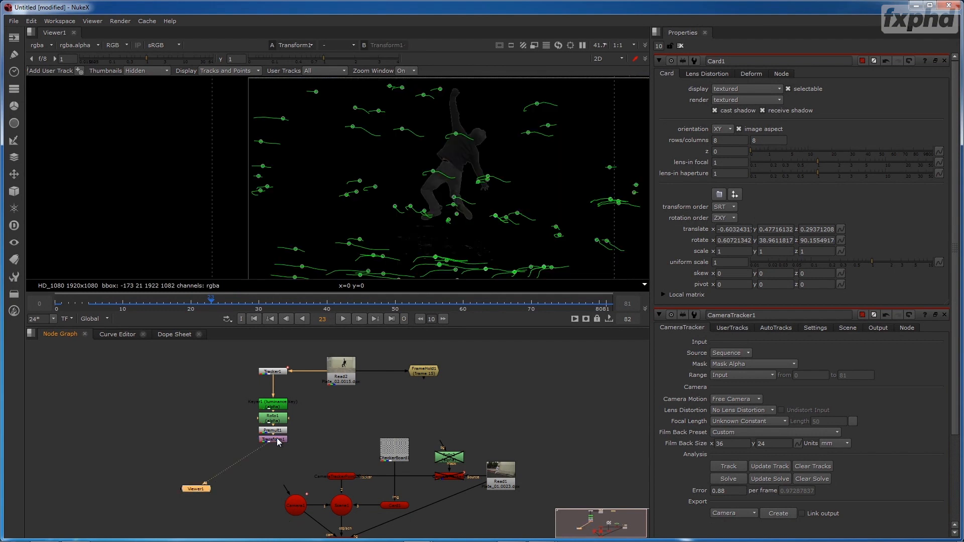
key("Tab")
type("car")
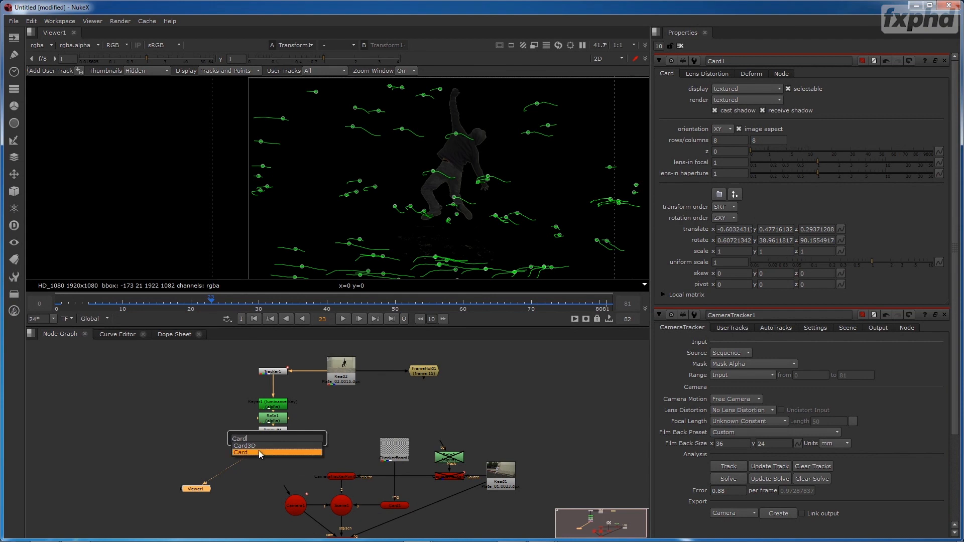
left_click(258, 451)
left_click_drag(275, 438, 280, 455)
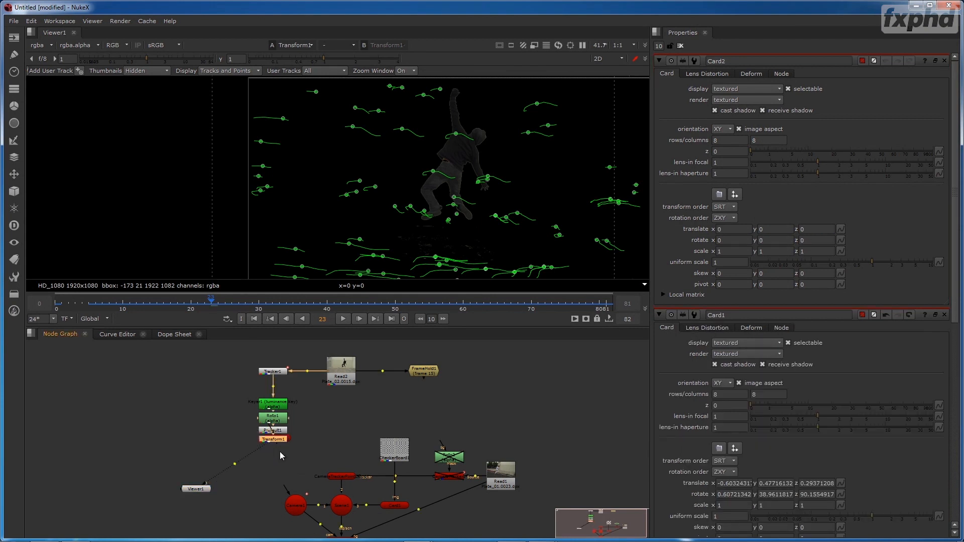
key("Delete")
- Add a Card node after Transform1 at the end of the keyed Plate_02 branch
key("Tab")
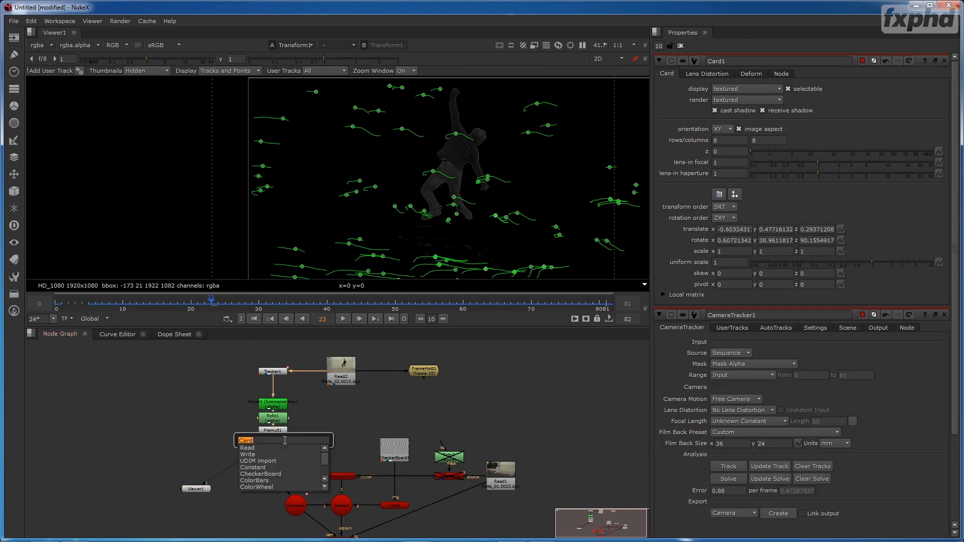
type("car")
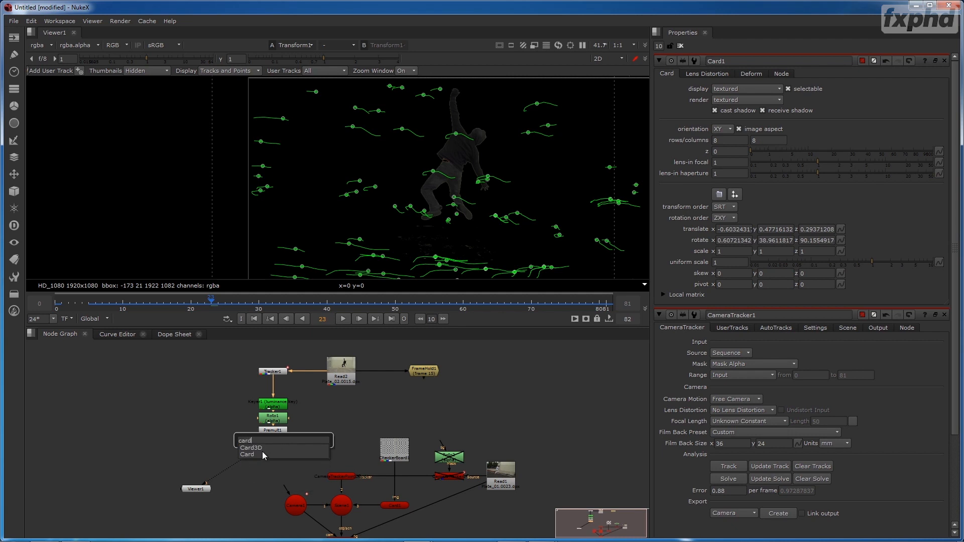
left_click(258, 454)
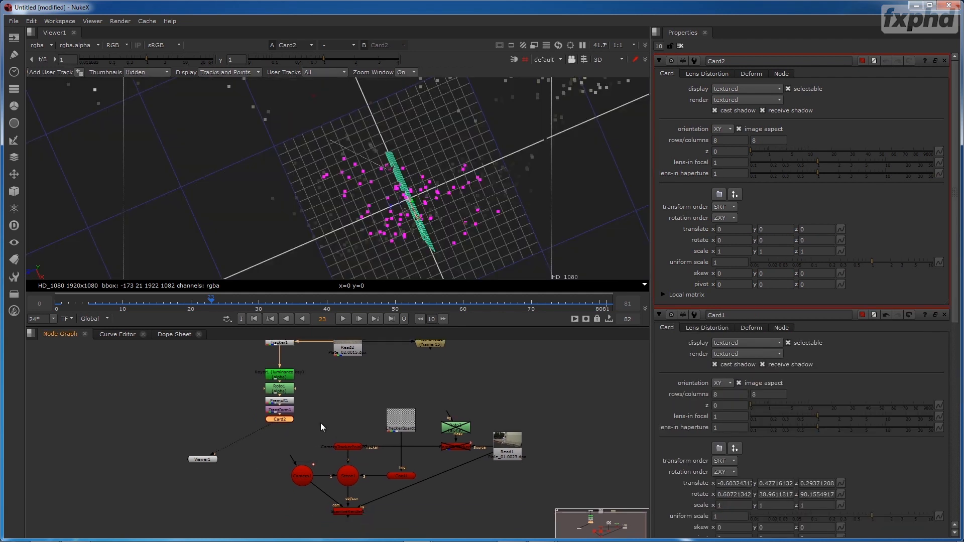
left_click_drag(320, 432, 300, 448)
- Move Card2 to about -0.593, 0.474, 0.305, where the checkerboard card stands, and turn it to a Y rotation of about 38.5
left_click_drag(525, 198, 434, 264)
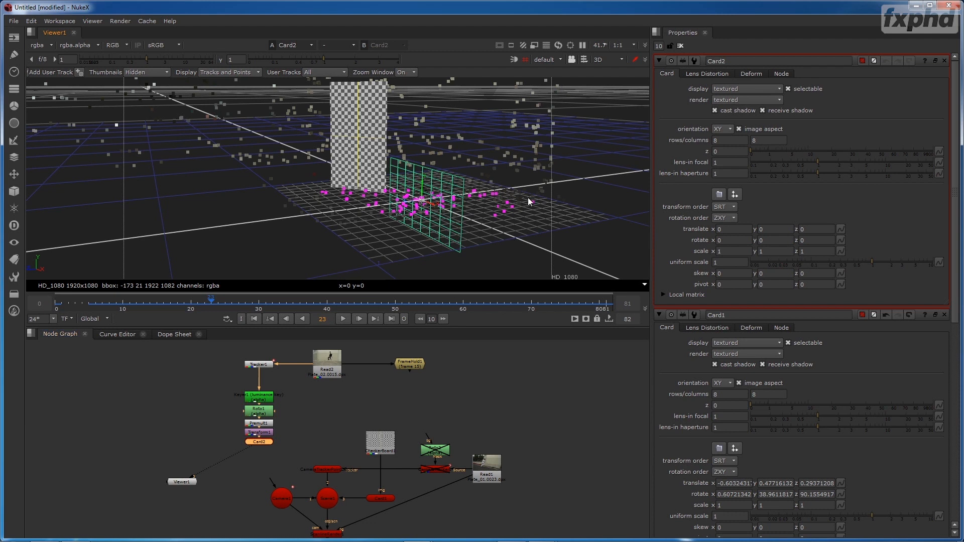
left_click_drag(556, 197, 476, 189)
left_click_drag(409, 199, 411, 133)
left_click_drag(421, 173, 310, 140)
mouse_move(354, 173)
left_mouse_down()
mouse_move(377, 227)
mouse_move(364, 188)
left_mouse_up()
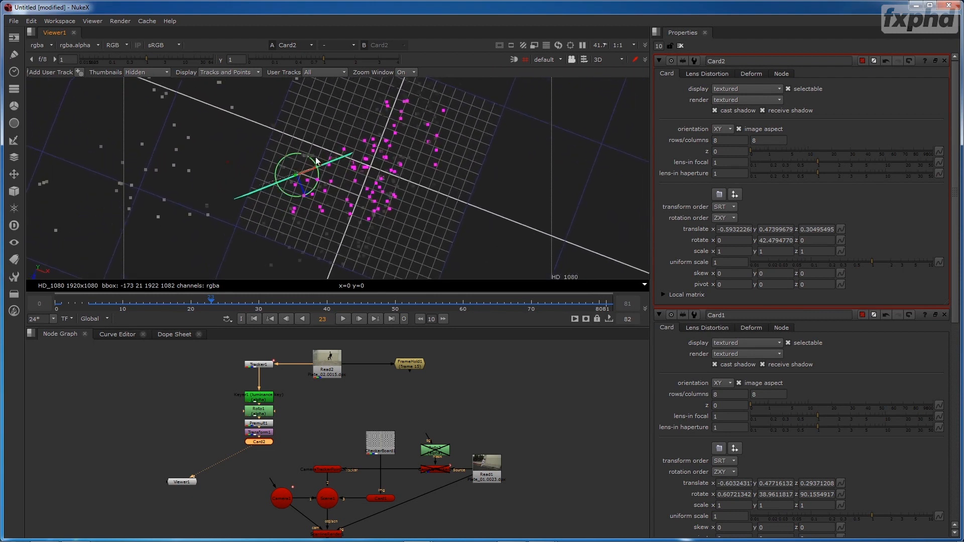
left_click_drag(315, 161, 317, 160)
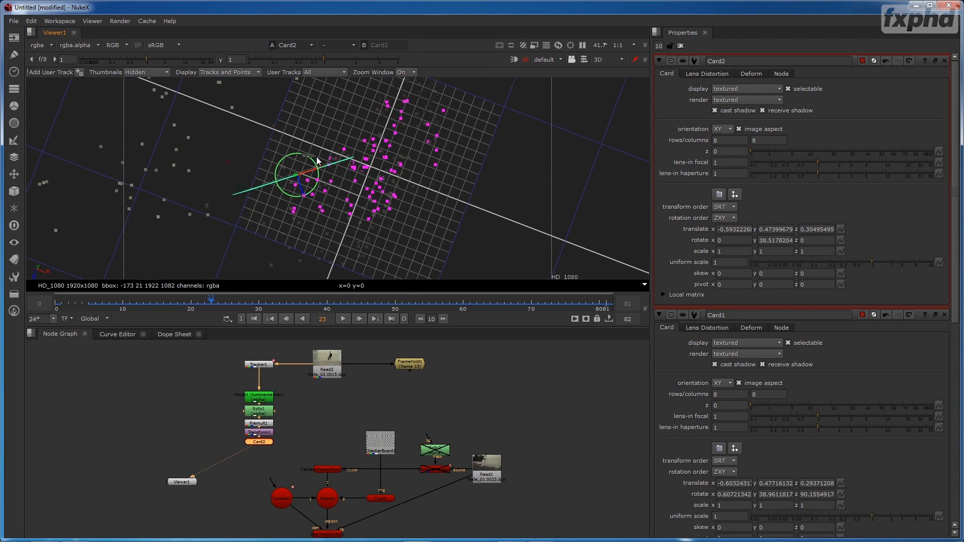
- Enlarge Card2 to a uniform scale of 2.25 and lower it to a Y translate of about 0.348
left_click_drag(311, 215, 285, 156)
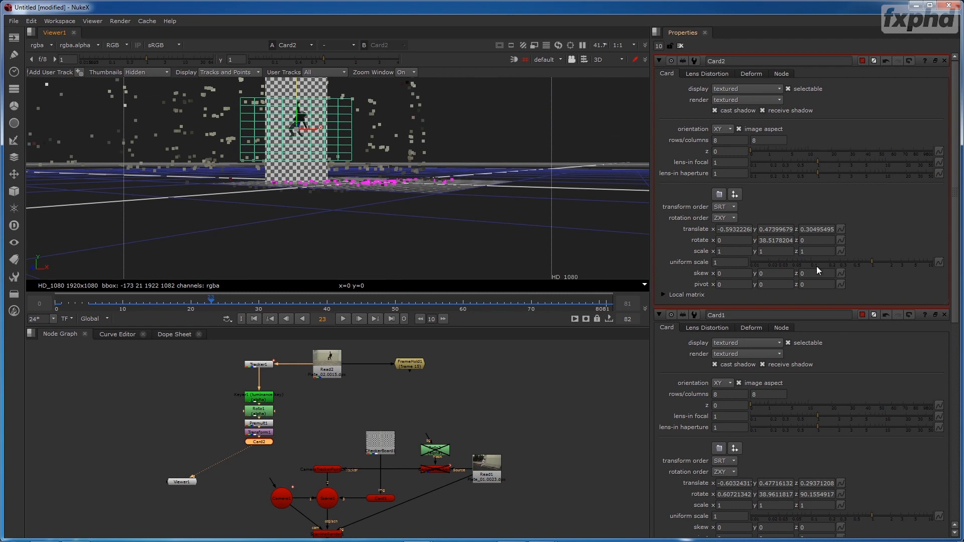
left_click_drag(873, 261, 893, 259)
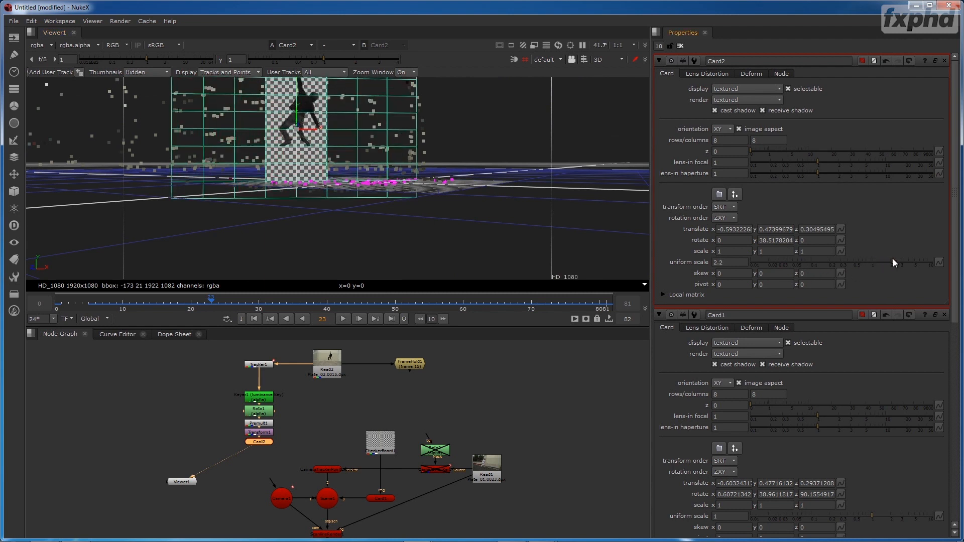
left_click_drag(296, 117, 295, 131)
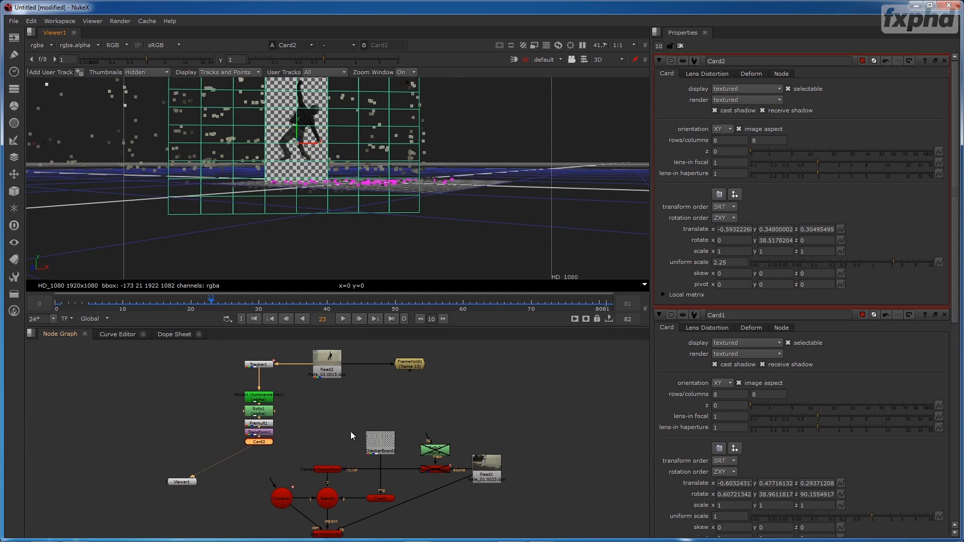
- Connect Card2 to the Scene1 node and view the ScanlineRender output in 2D
left_click_drag(249, 441, 222, 374)
scroll(251, 378, "up", 2)
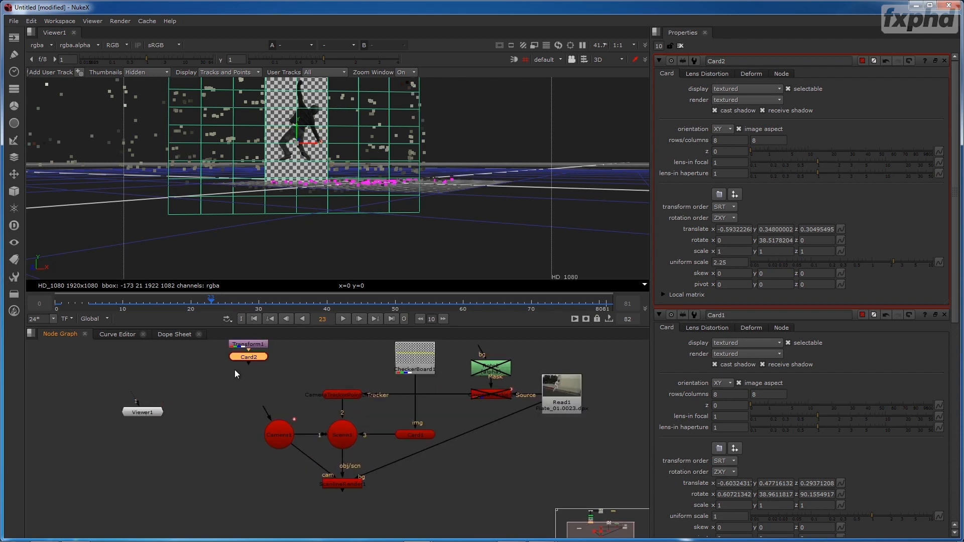
left_click_drag(290, 413, 333, 427)
left_click(355, 482, "ctrl+shift")
left_click(505, 189)
key("Tab")
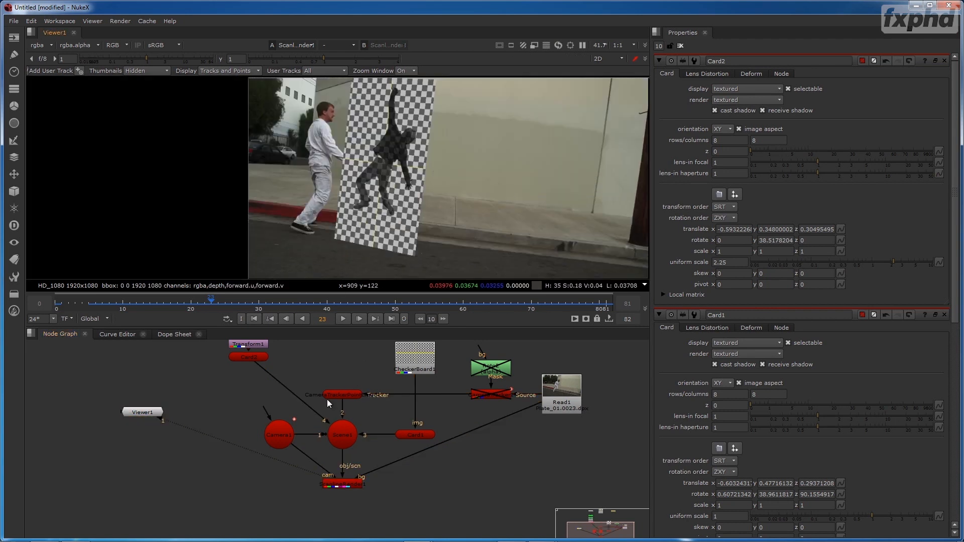
- Disable the Card1 node that carries the checkerboard
left_click_drag(268, 357, 276, 408)
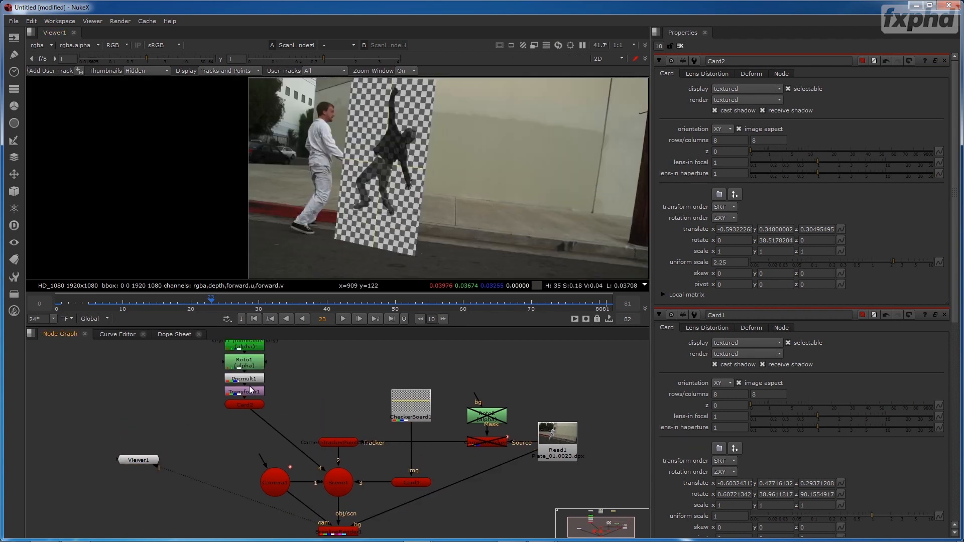
left_click(411, 482)
key("d")
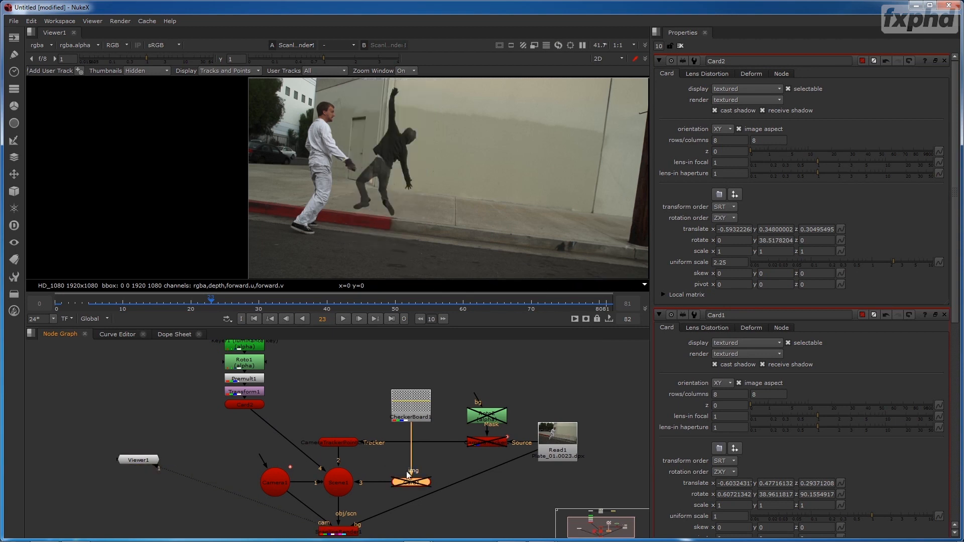
- At frame 0, set Card2's uniform scale to 3.2 and raise the card to a Y translate of about 0.53
left_click_drag(207, 309, 55, 321)
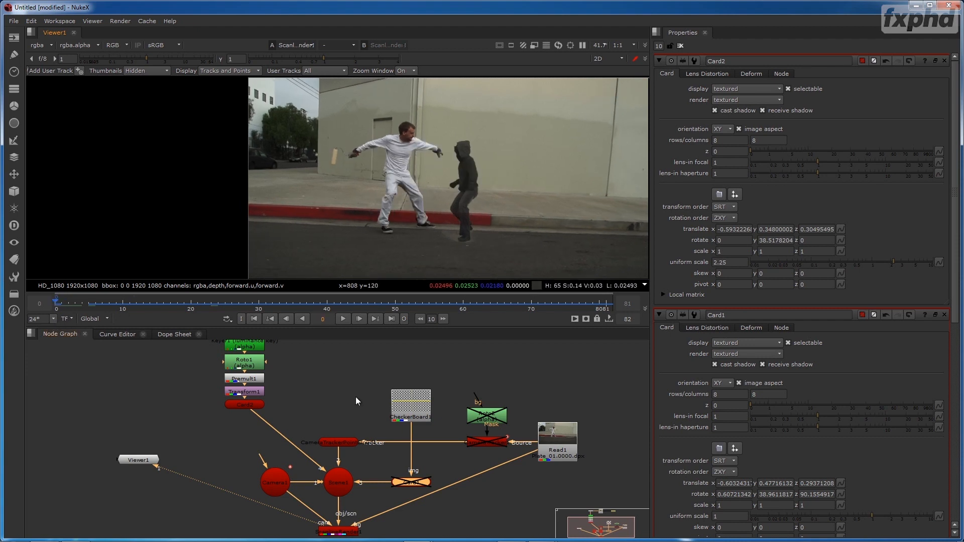
left_click(234, 406)
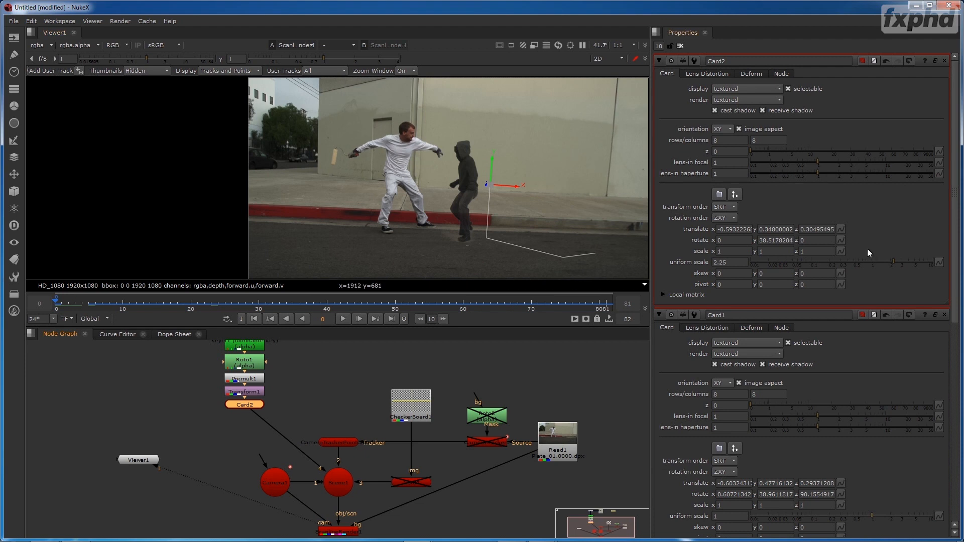
left_click_drag(896, 264, 903, 261)
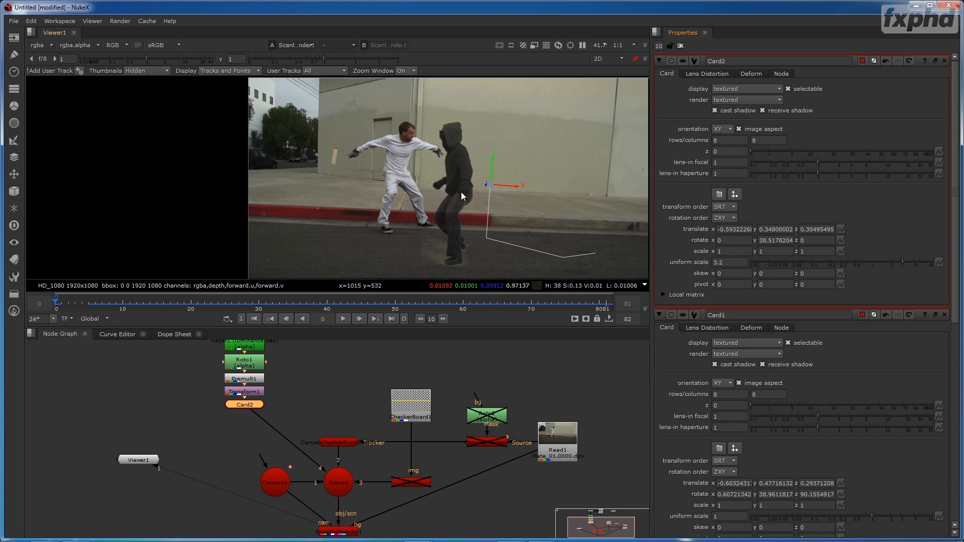
left_click_drag(500, 165, 497, 135)
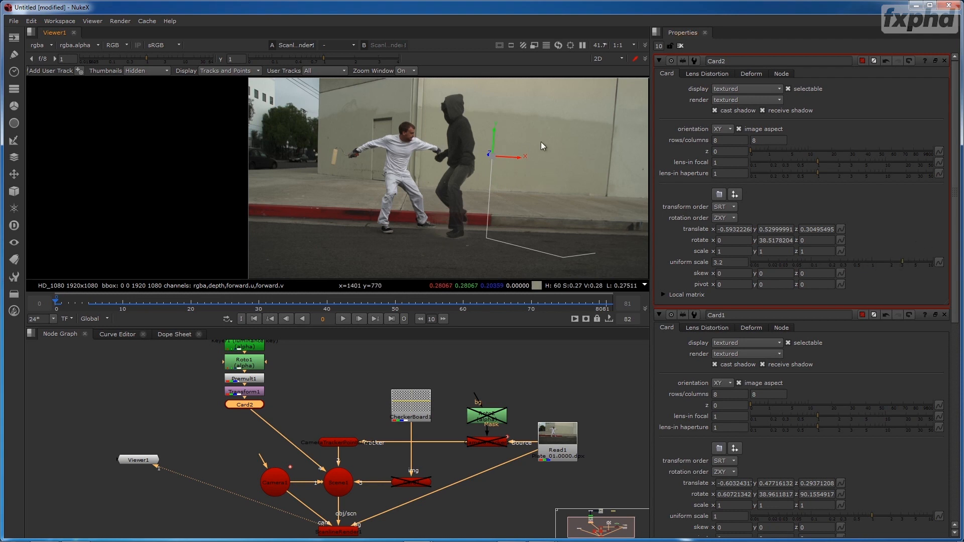
- Set Card2's Y pivot to -0.16 to bring the pivot down to the level of the figure's feet
left_click(765, 285)
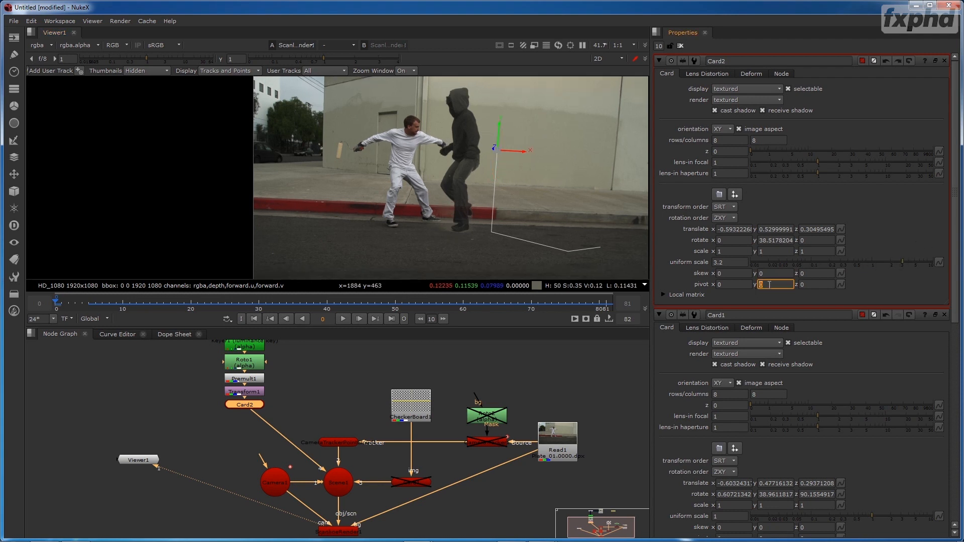
type("-0.1")
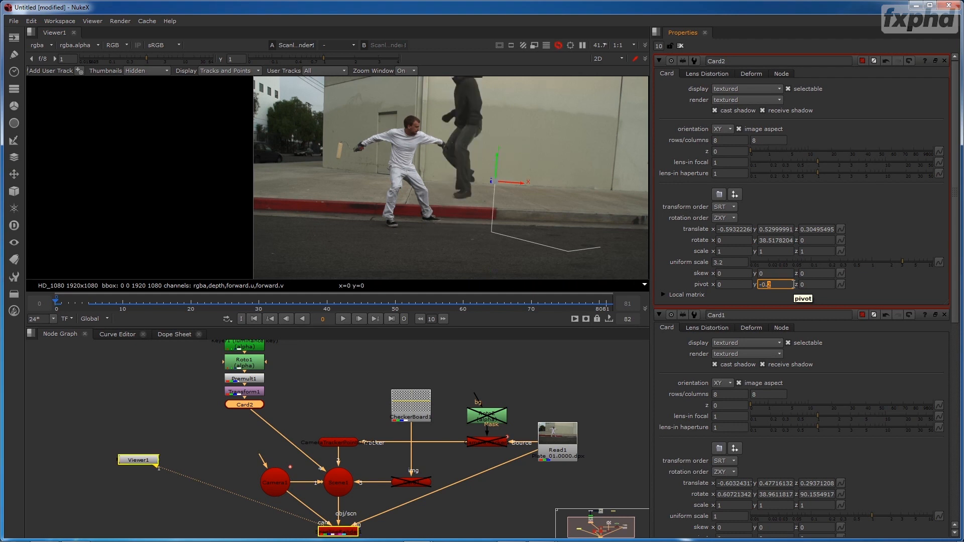
key("Down")
key("Up")
key("Up")
key("Up")
key("Up")
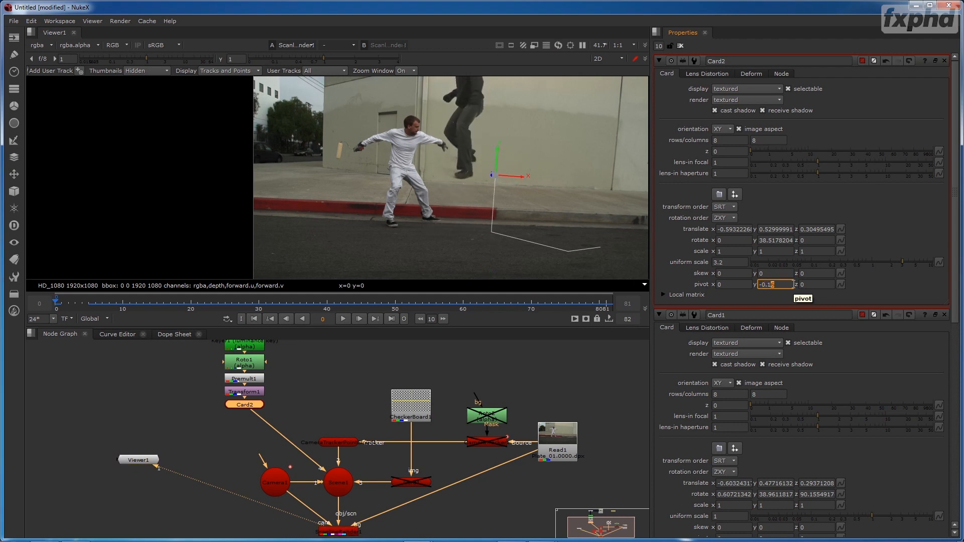
- Set Card2's X pivot to -0.07 to line the pivot up with the dark figure
key("Tab")
left_click(727, 282)
key("Up")
key("Down")
key("Down")
key("Down")
key("Down")
key("Down")
key("Down")
key("Down")
key("Down")
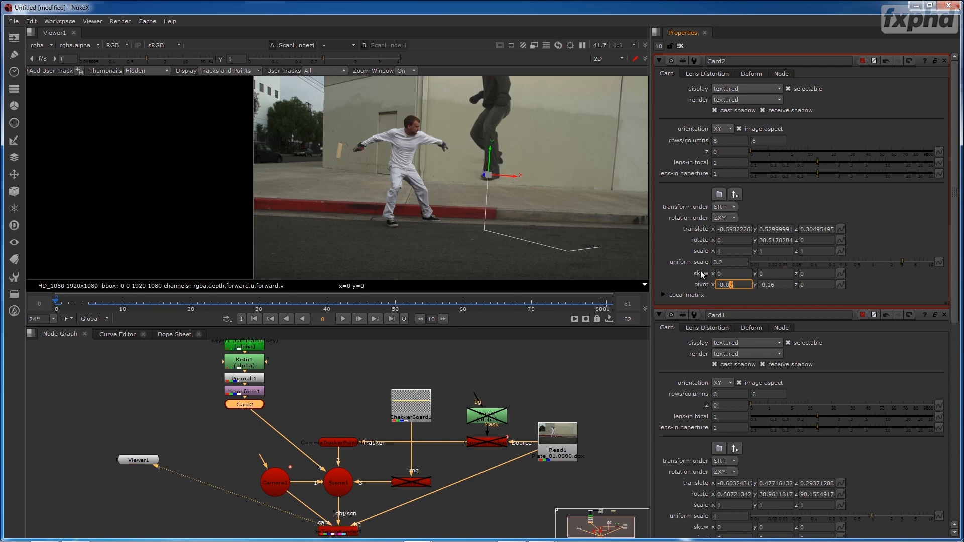
- Set Card2's uniform scale to 2.6 and move it to about -0.704, 0.126, 0.393, checking the figure's placement at frame 8
left_click_drag(490, 155, 489, 207)
left_click_drag(903, 264, 898, 261)
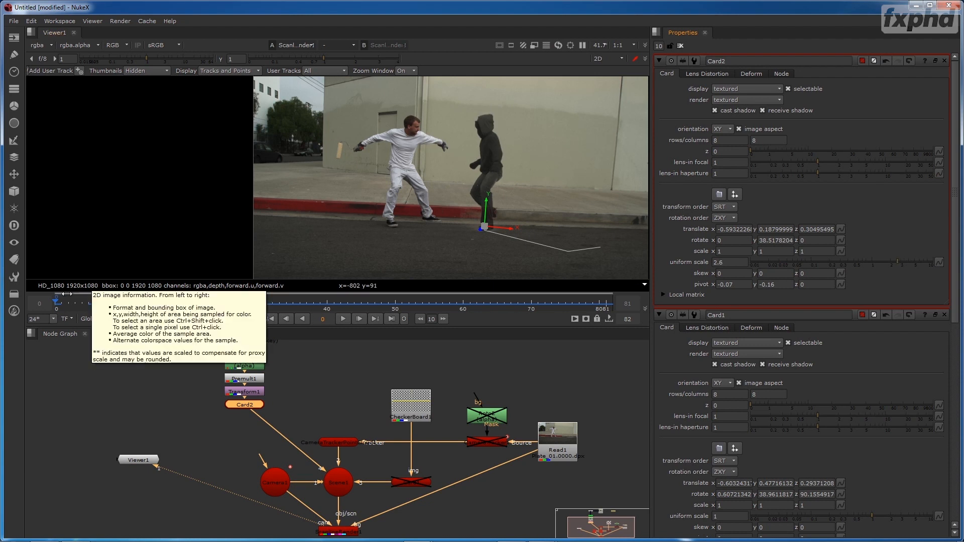
left_click_drag(62, 308, 110, 303)
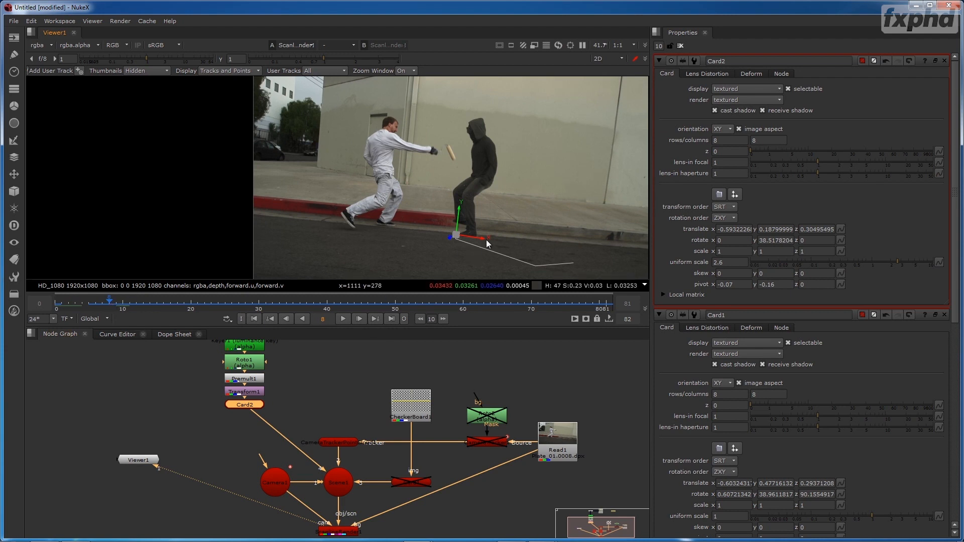
left_click_drag(486, 240, 460, 242)
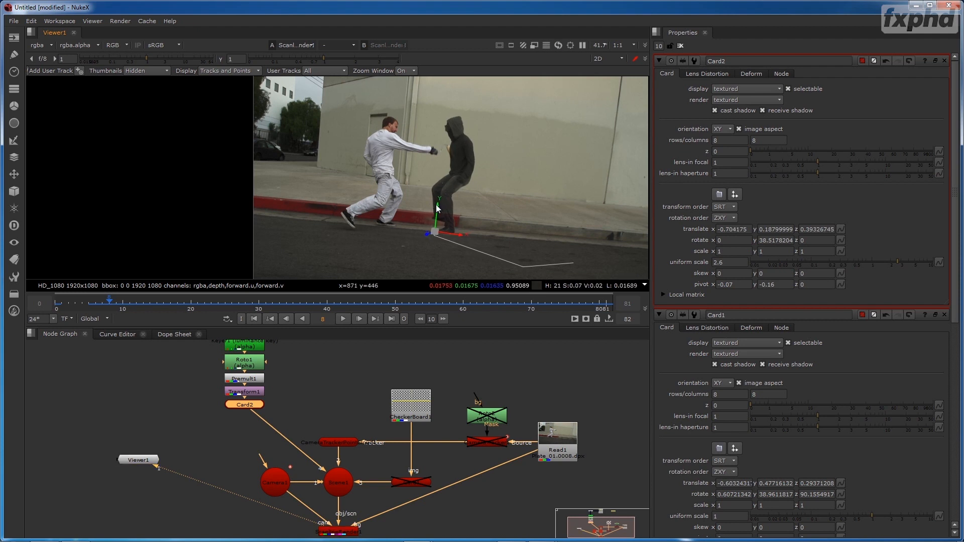
left_click_drag(437, 208, 435, 218)
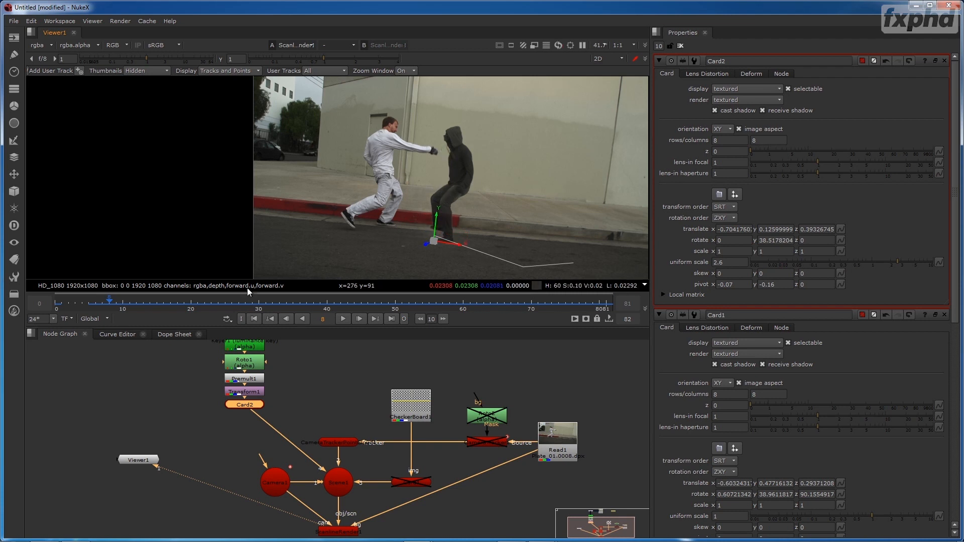
- Examine the dark figure's size, footing and motion in the composite through playback and in a close-up of the first 15 frames
left_click_drag(105, 304, 58, 319)
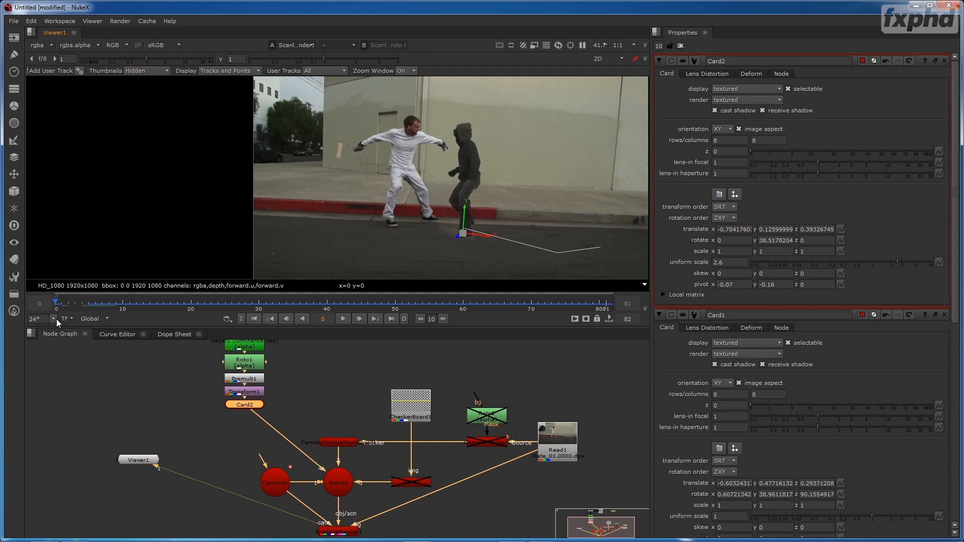
left_click(497, 382)
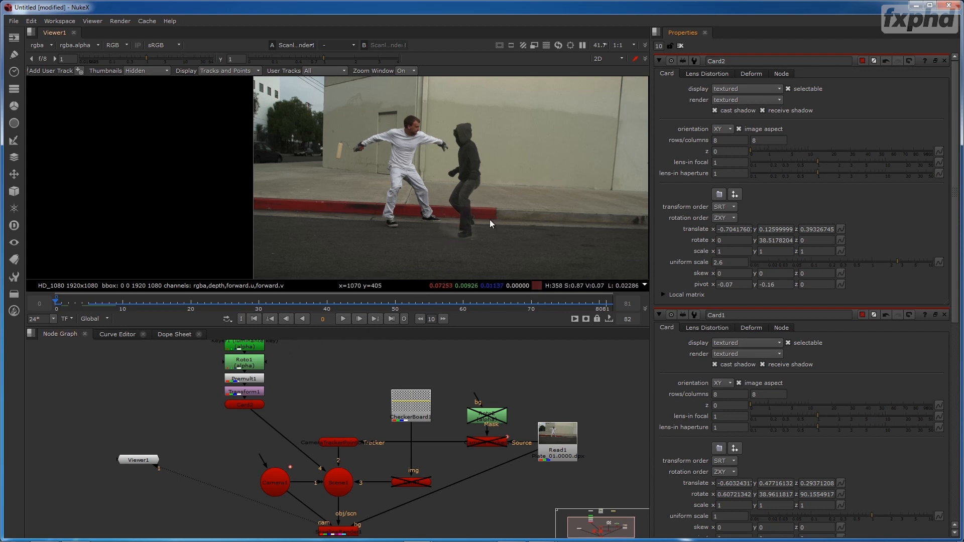
left_click(341, 319)
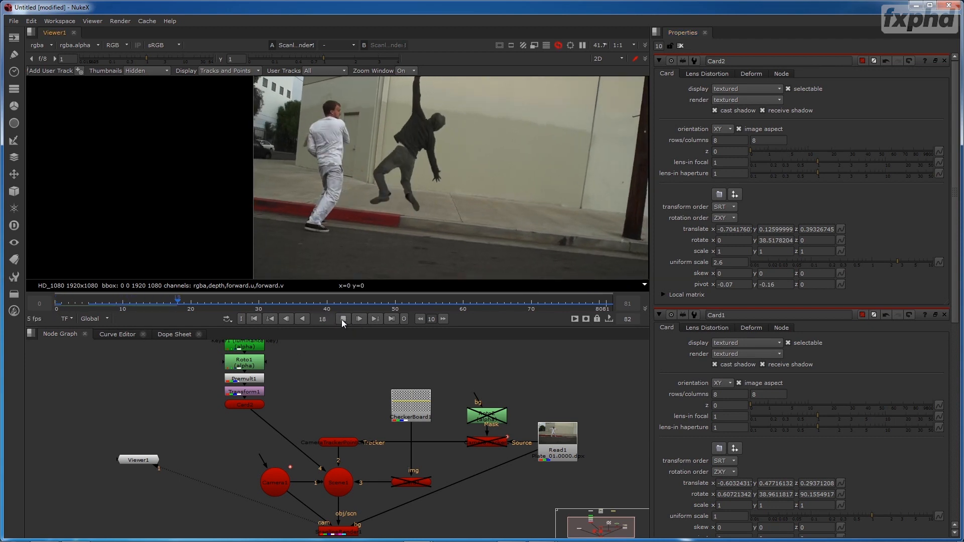
left_click(342, 319)
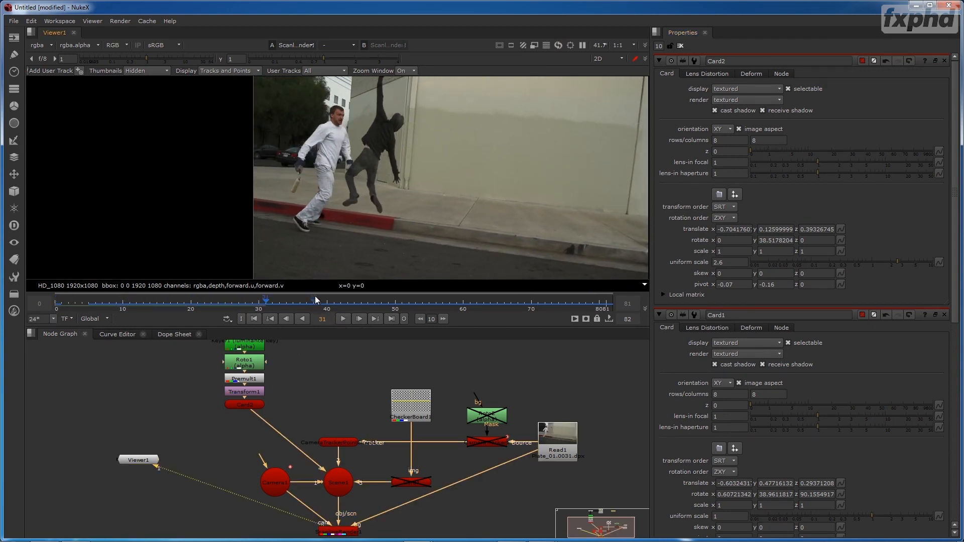
left_click_drag(265, 302, 69, 313)
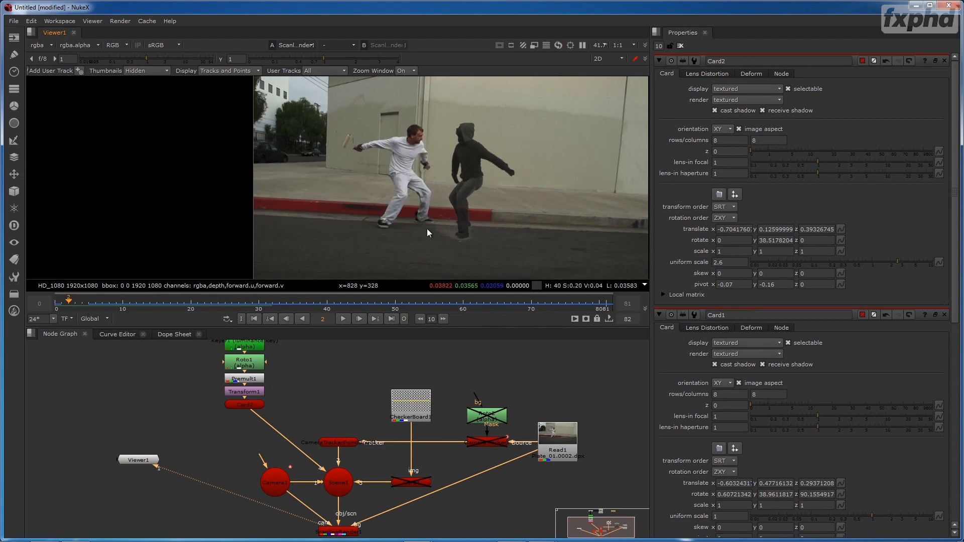
key("space")
scroll(435, 440, "up", 7)
left_click_drag(455, 411, 496, 298)
left_click_drag(41, 520, 195, 508)
scroll(303, 347, "down", 4)
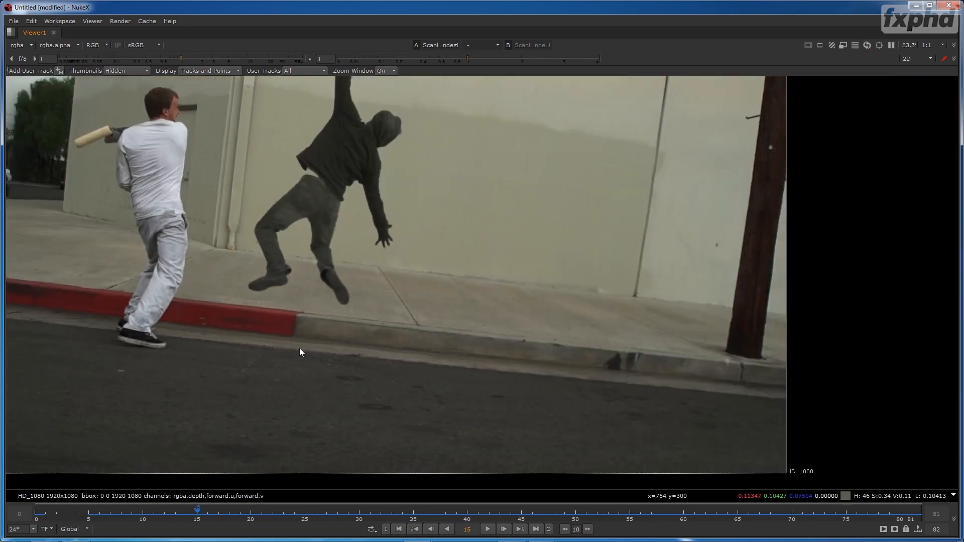
- Leave the full-screen viewer and save the script as Class01.nk on the G: drive
left_click_drag(434, 246, 497, 325)
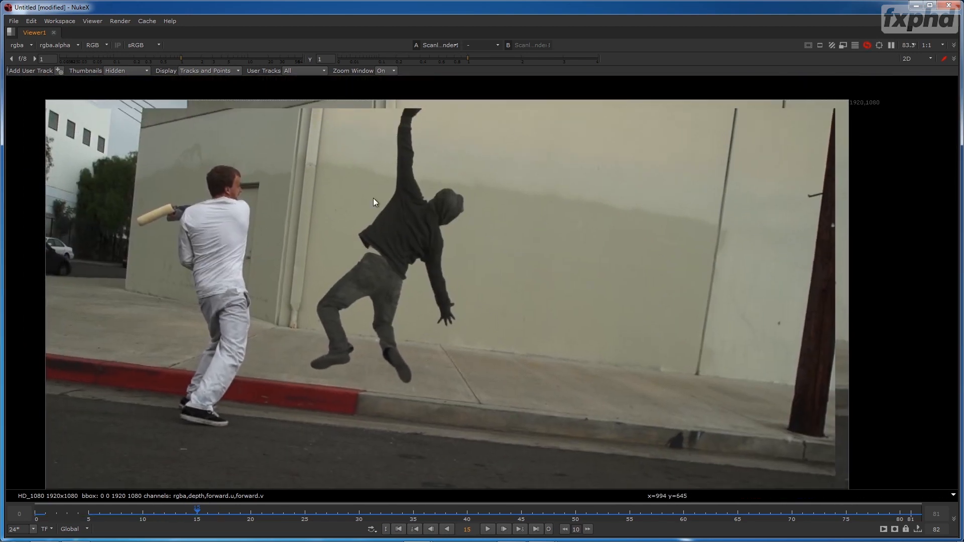
left_click_drag(332, 273, 403, 269)
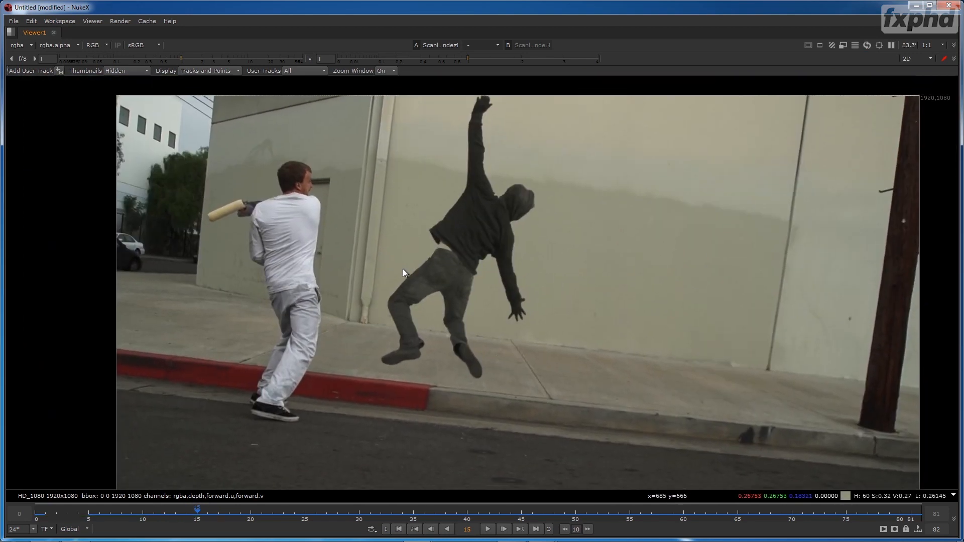
key("space")
left_click_drag(471, 135, 395, 249)
key("ctrl+s")
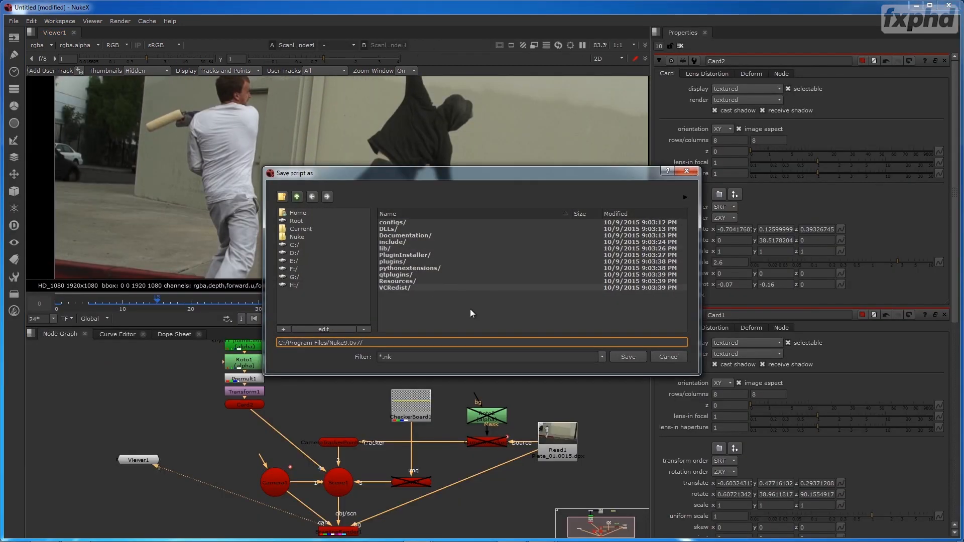
left_click(302, 277)
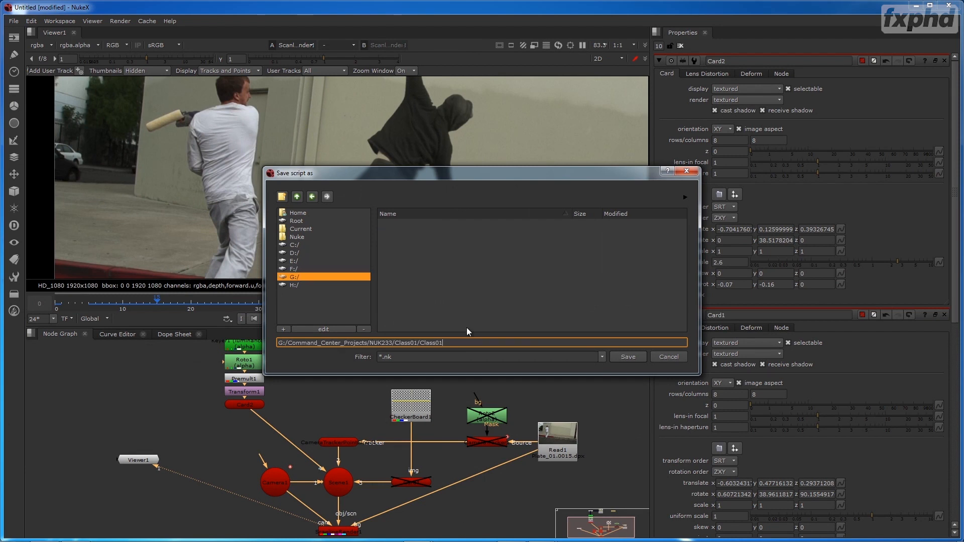
key("Return")
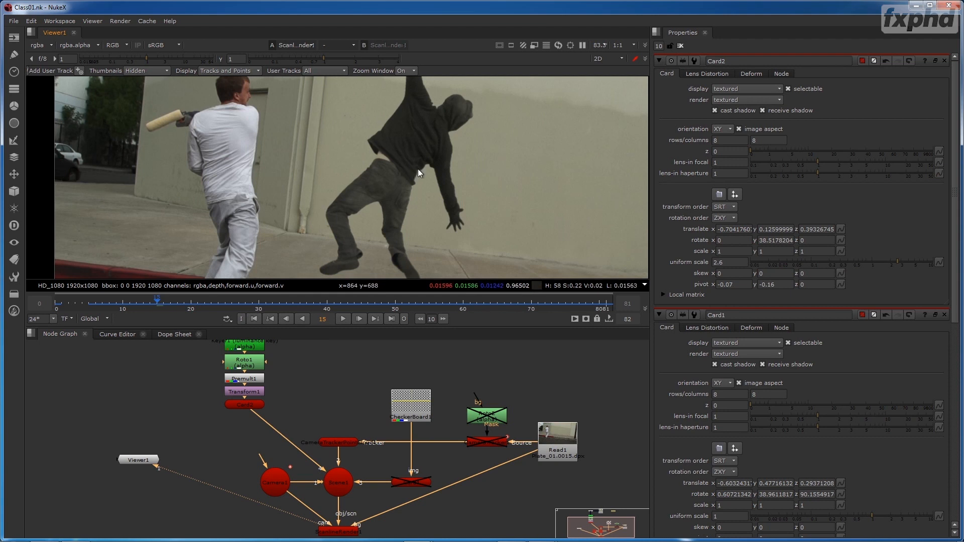
- Check the figure's placement in the full frame around frame 13, close all open node properties and return to frame 0
scroll(415, 171, "down", 2)
left_click_drag(458, 176, 383, 174)
left_click_drag(116, 302, 158, 309)
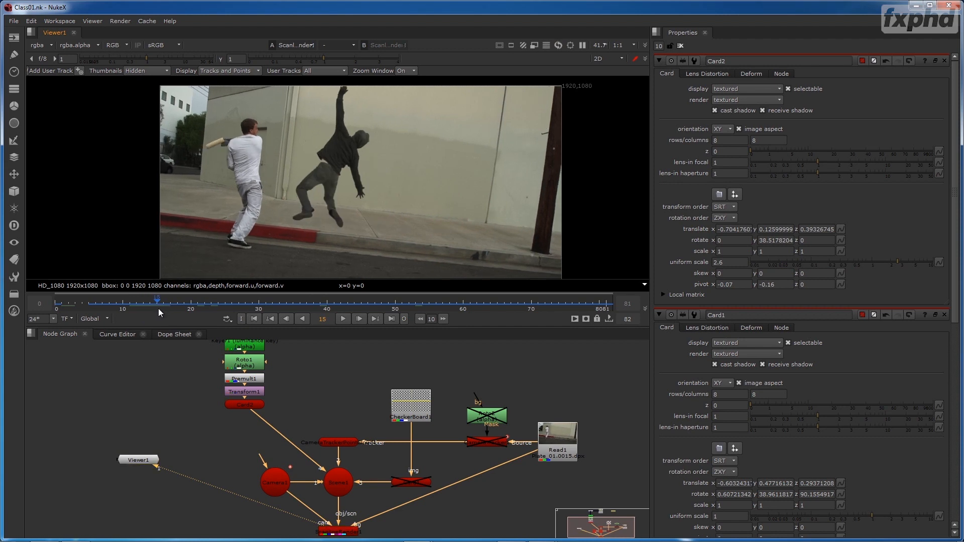
left_click_drag(307, 388, 301, 378)
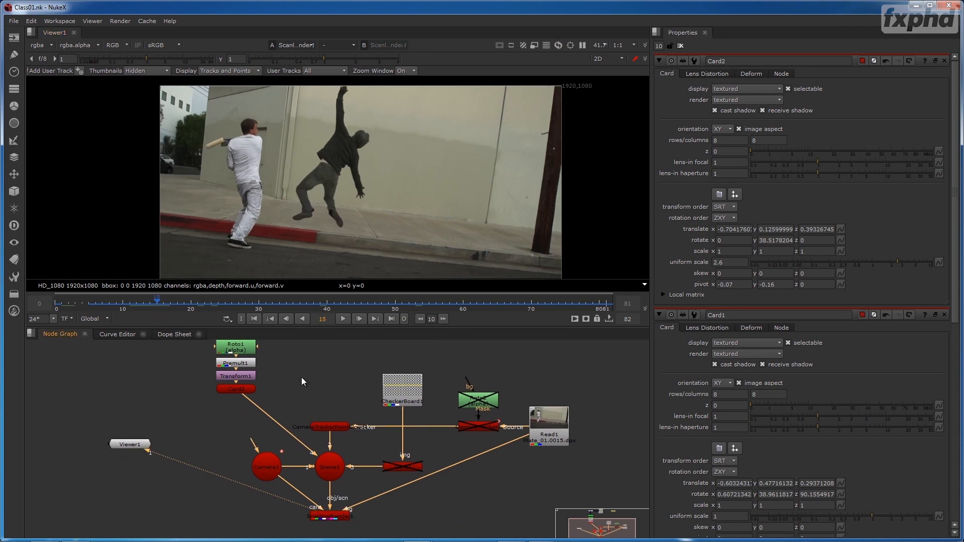
mouse_move(153, 299)
left_mouse_down()
mouse_move(104, 305)
mouse_move(143, 300)
left_mouse_up()
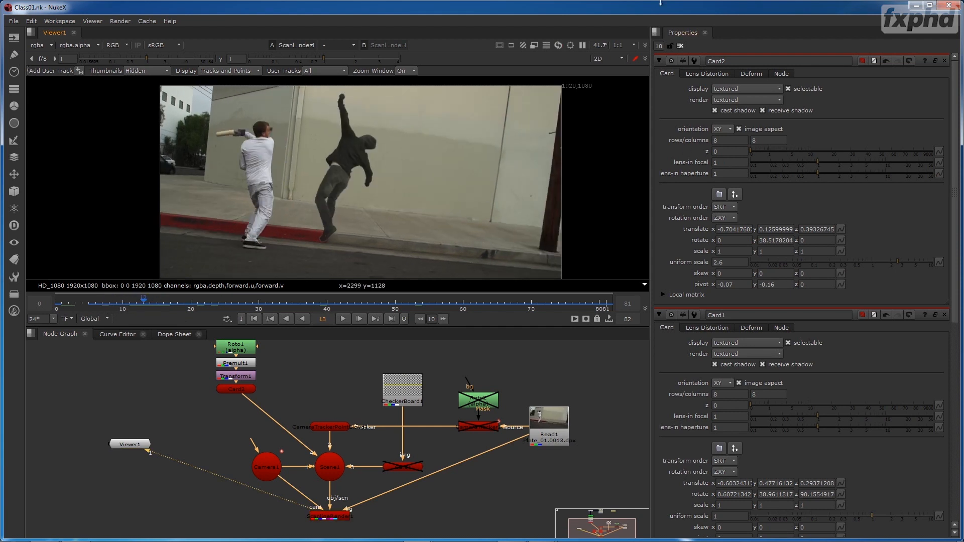
left_click(680, 46)
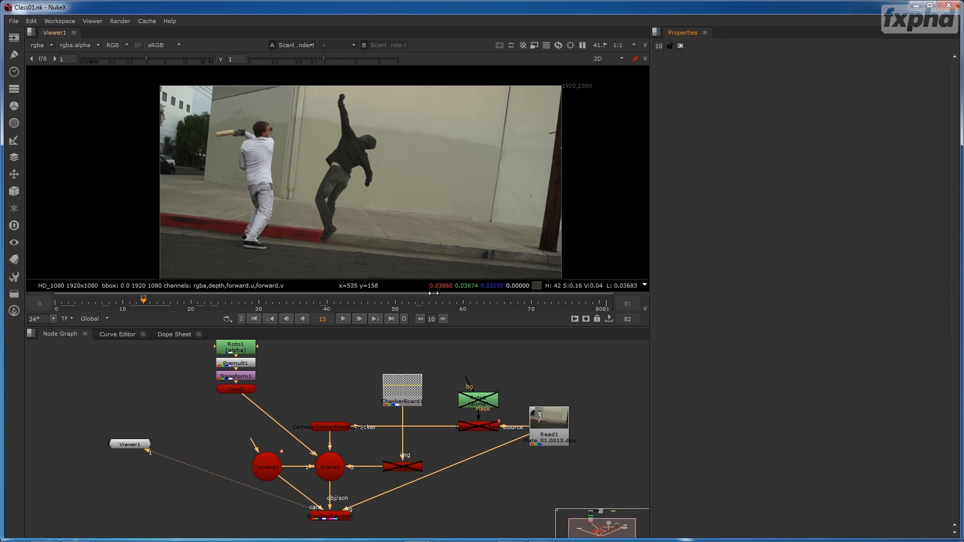
left_click_drag(606, 300, 57, 302)
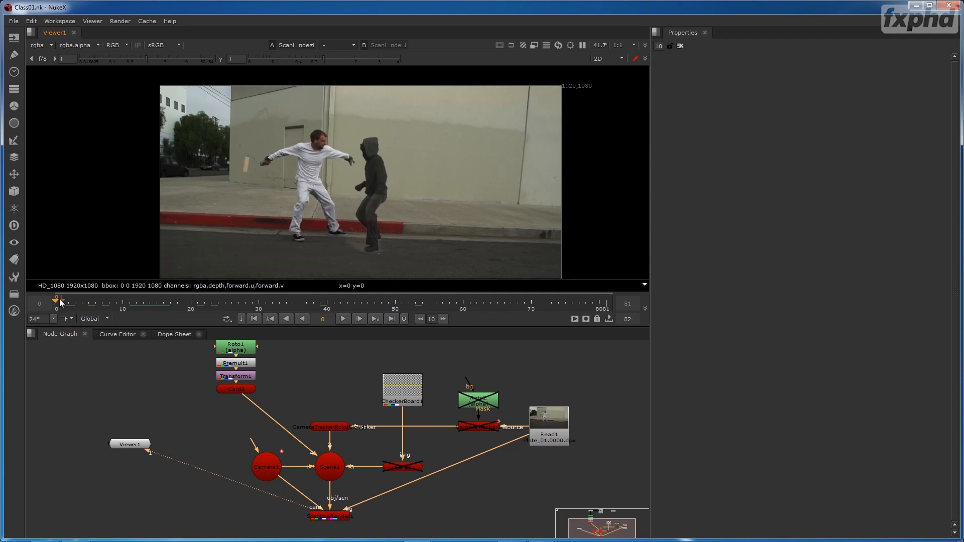